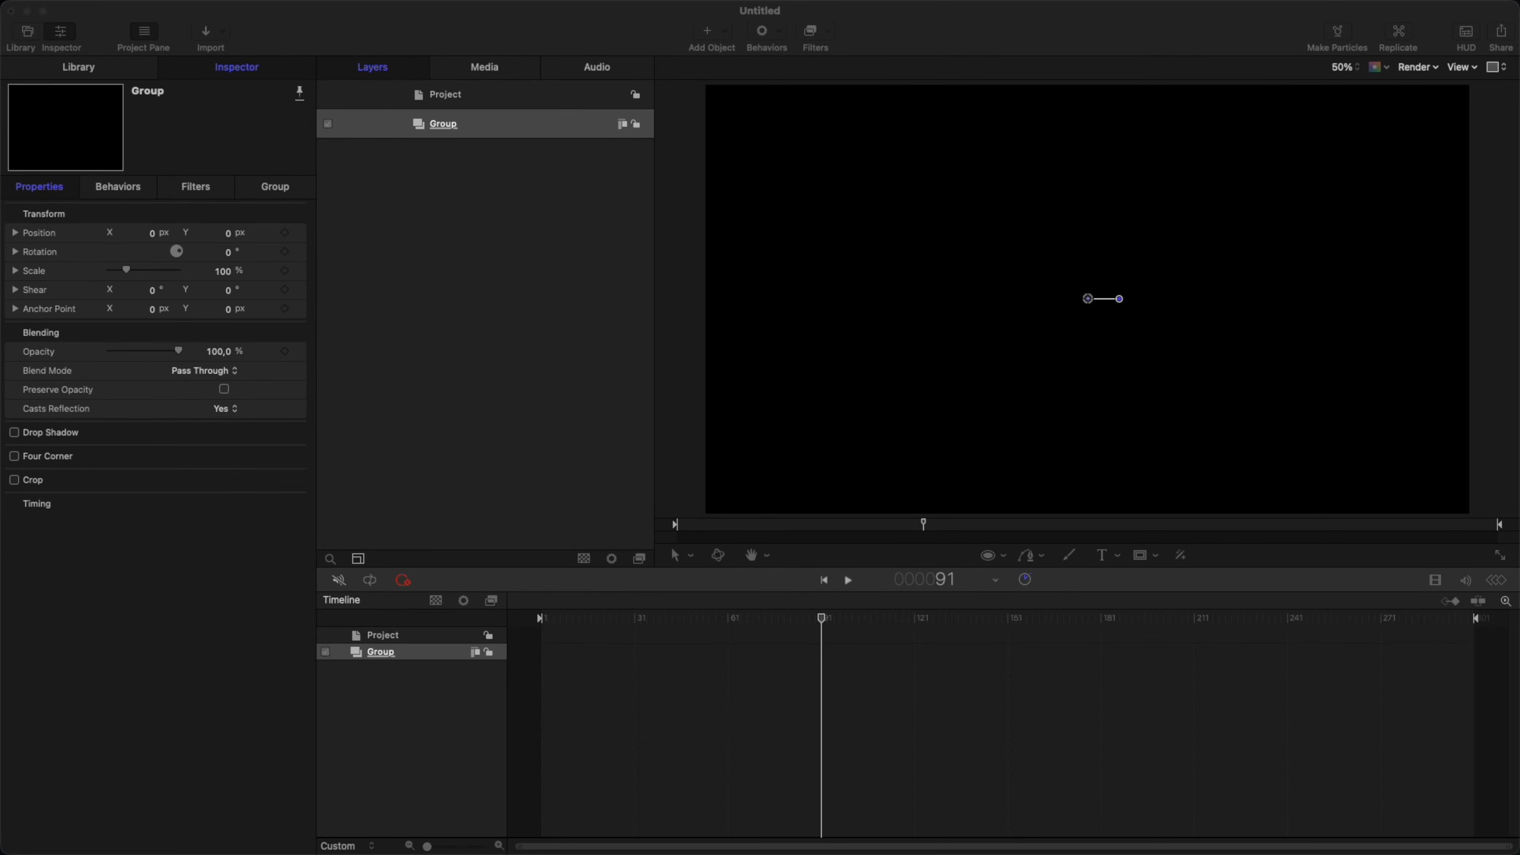
- Switch the project's duration unit to Frames, with a duration of 300 frames
{"action": "left_click", "coordinate": [445, 95]}
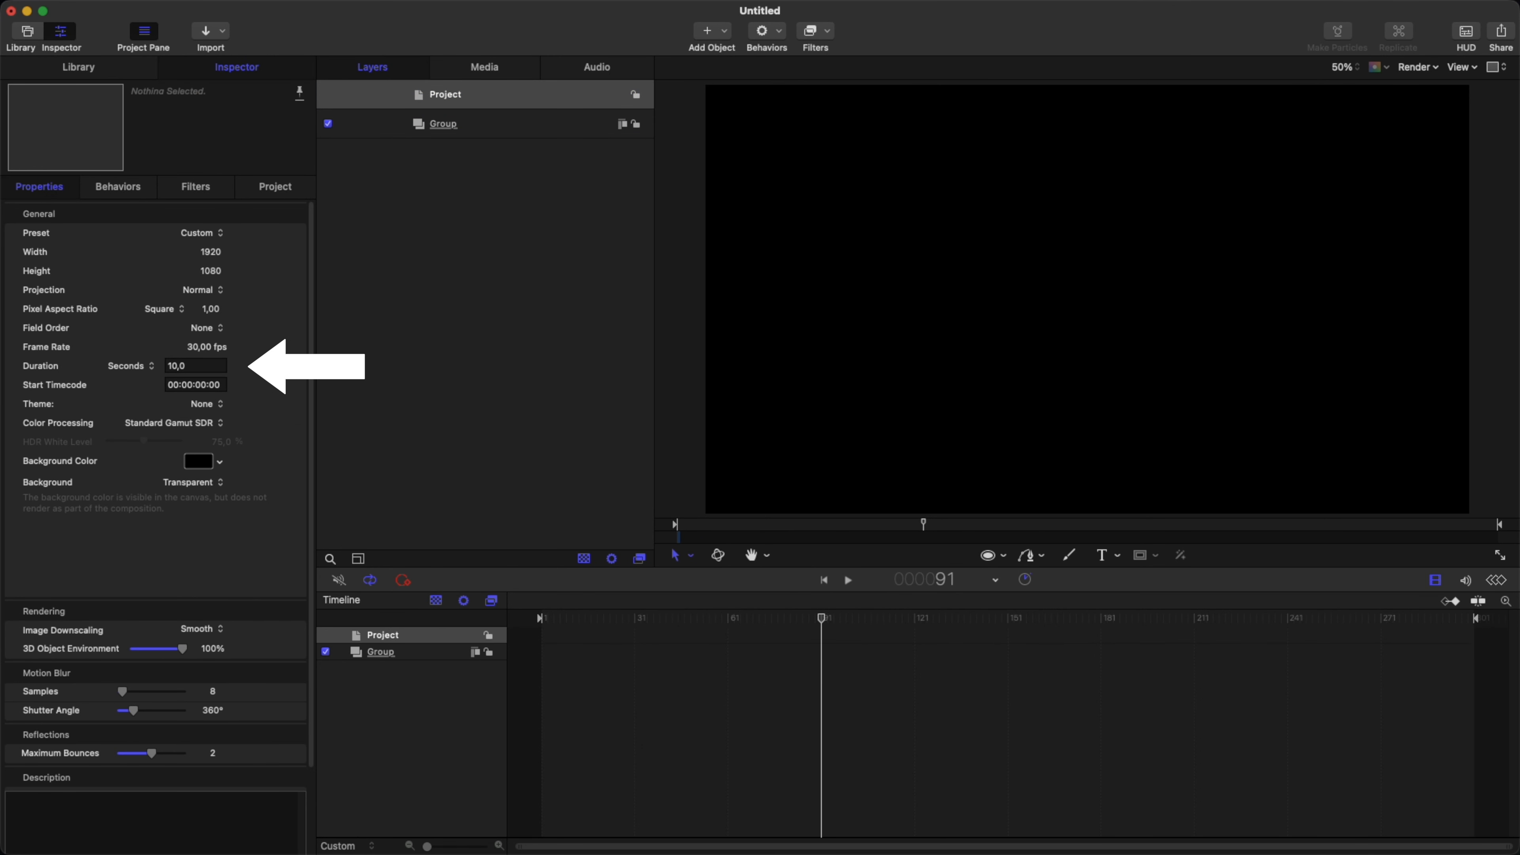
{"action": "left_click", "coordinate": [131, 365]}
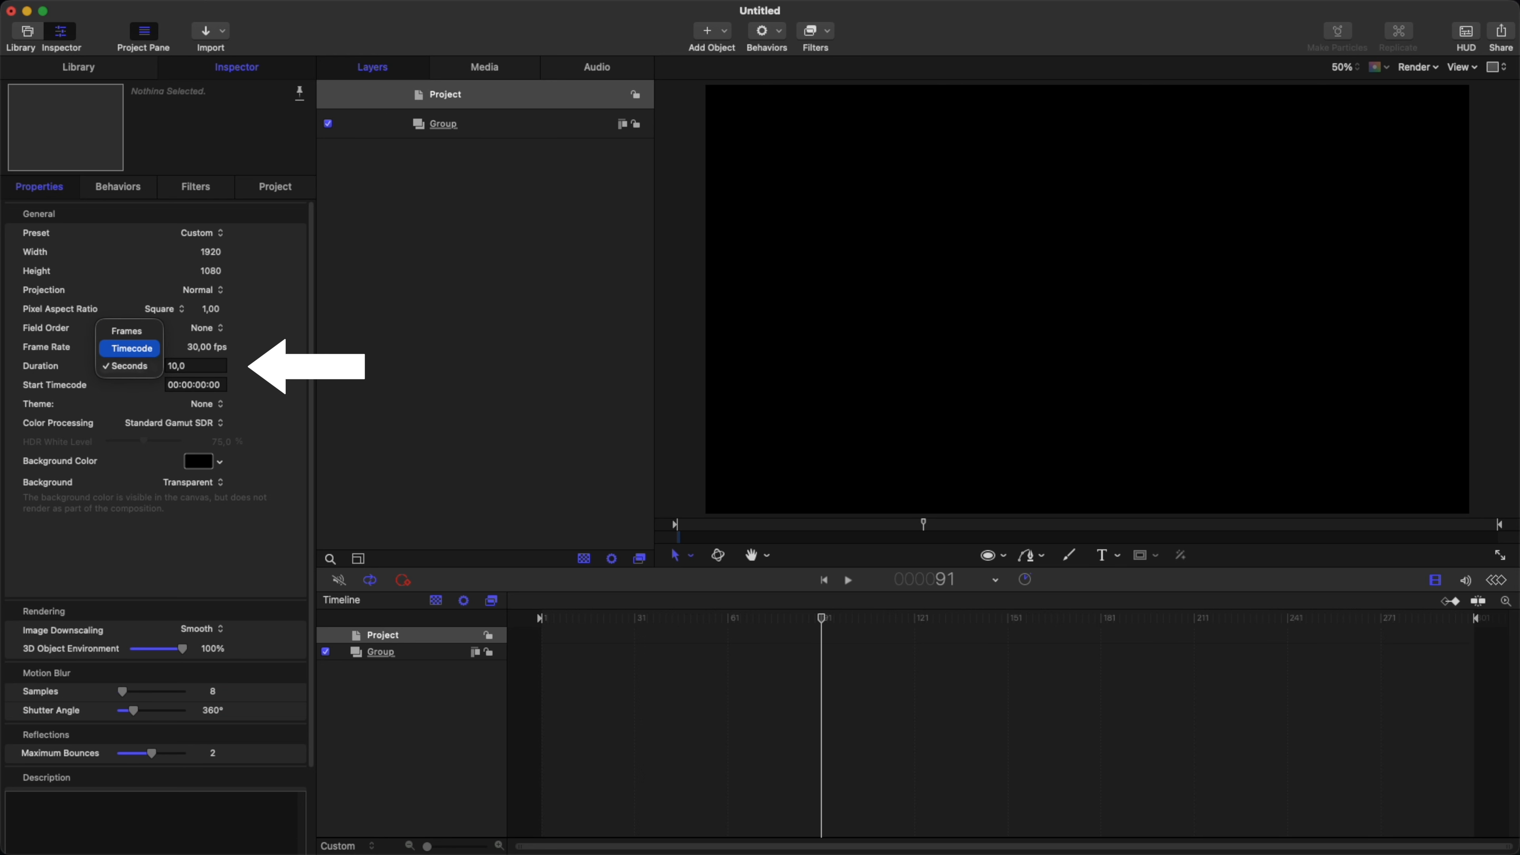
{"action": "left_click", "coordinate": [128, 331]}
{"action": "double_click", "coordinate": [177, 366]}
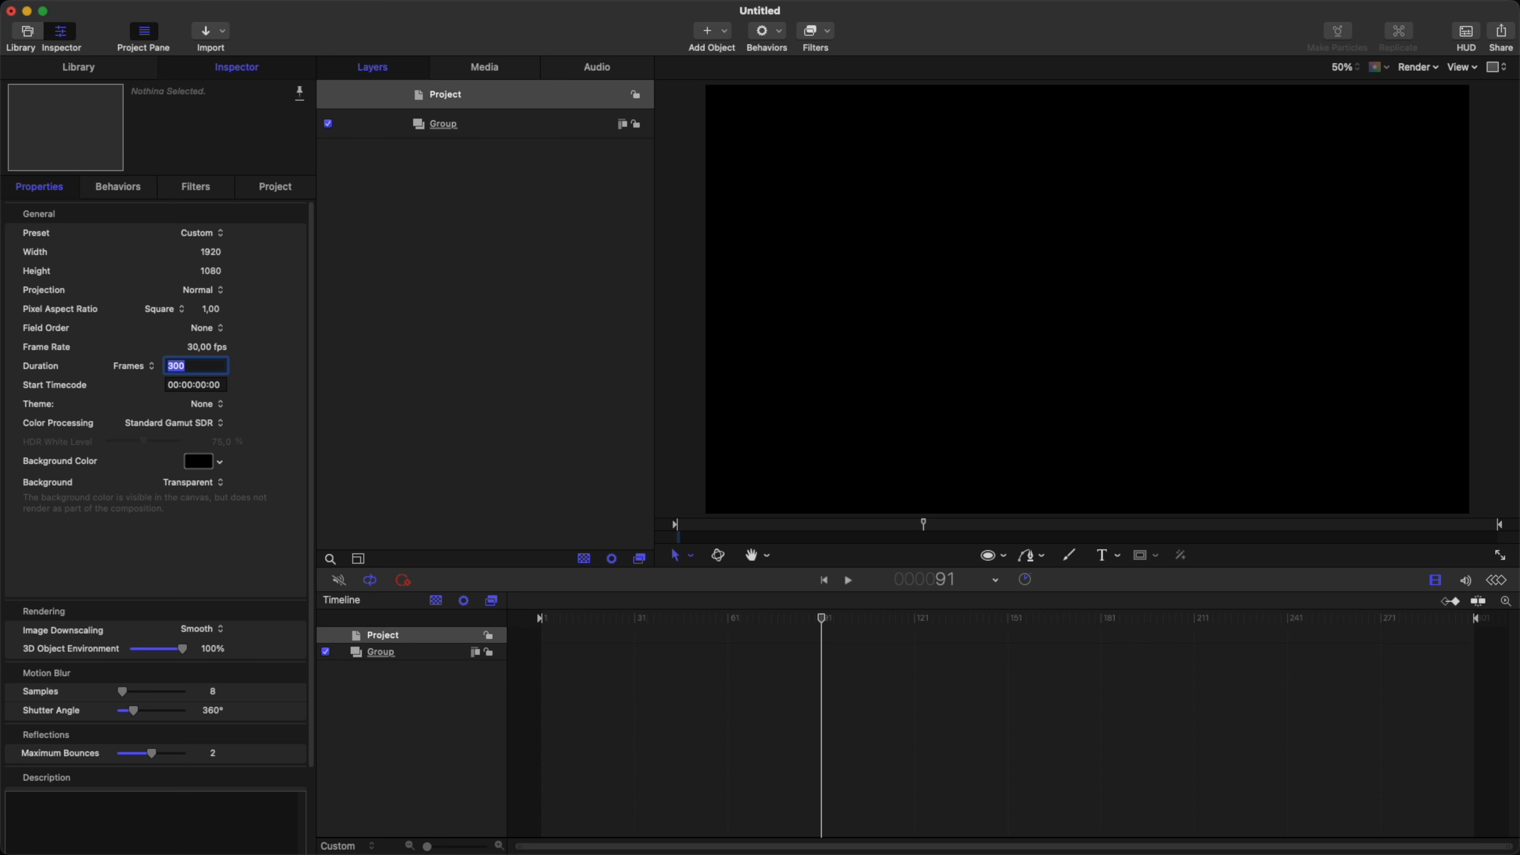
{"action": "type", "text": "100"}
{"action": "key", "text": "Return"}
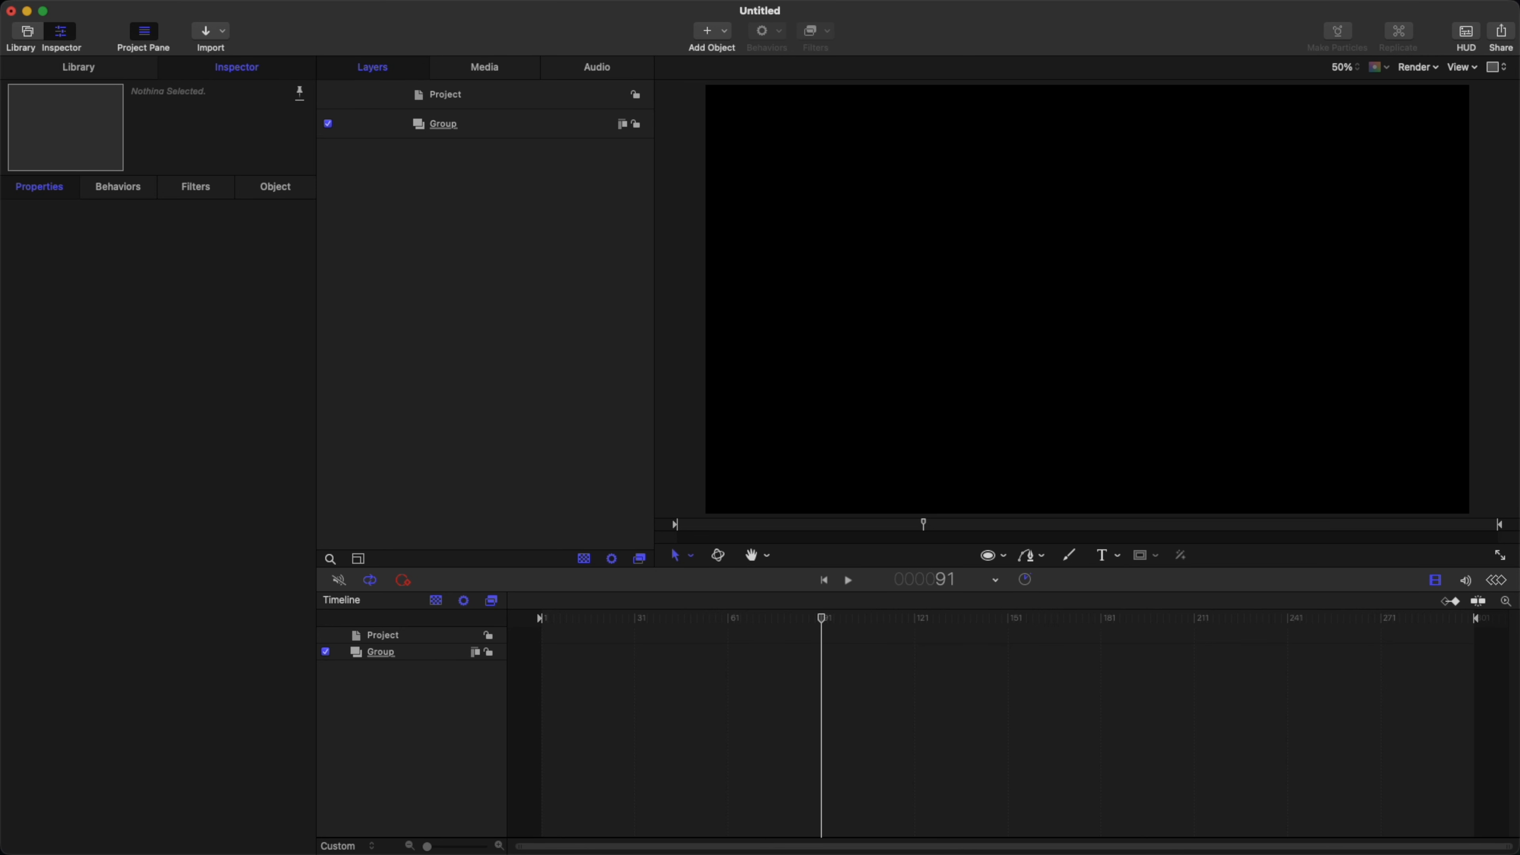
- Draw a circle in the group near the canvas centre, at about X 70 px and Y -16 px
{"action": "left_click", "coordinate": [443, 124]}
{"action": "left_click", "coordinate": [1003, 555]}
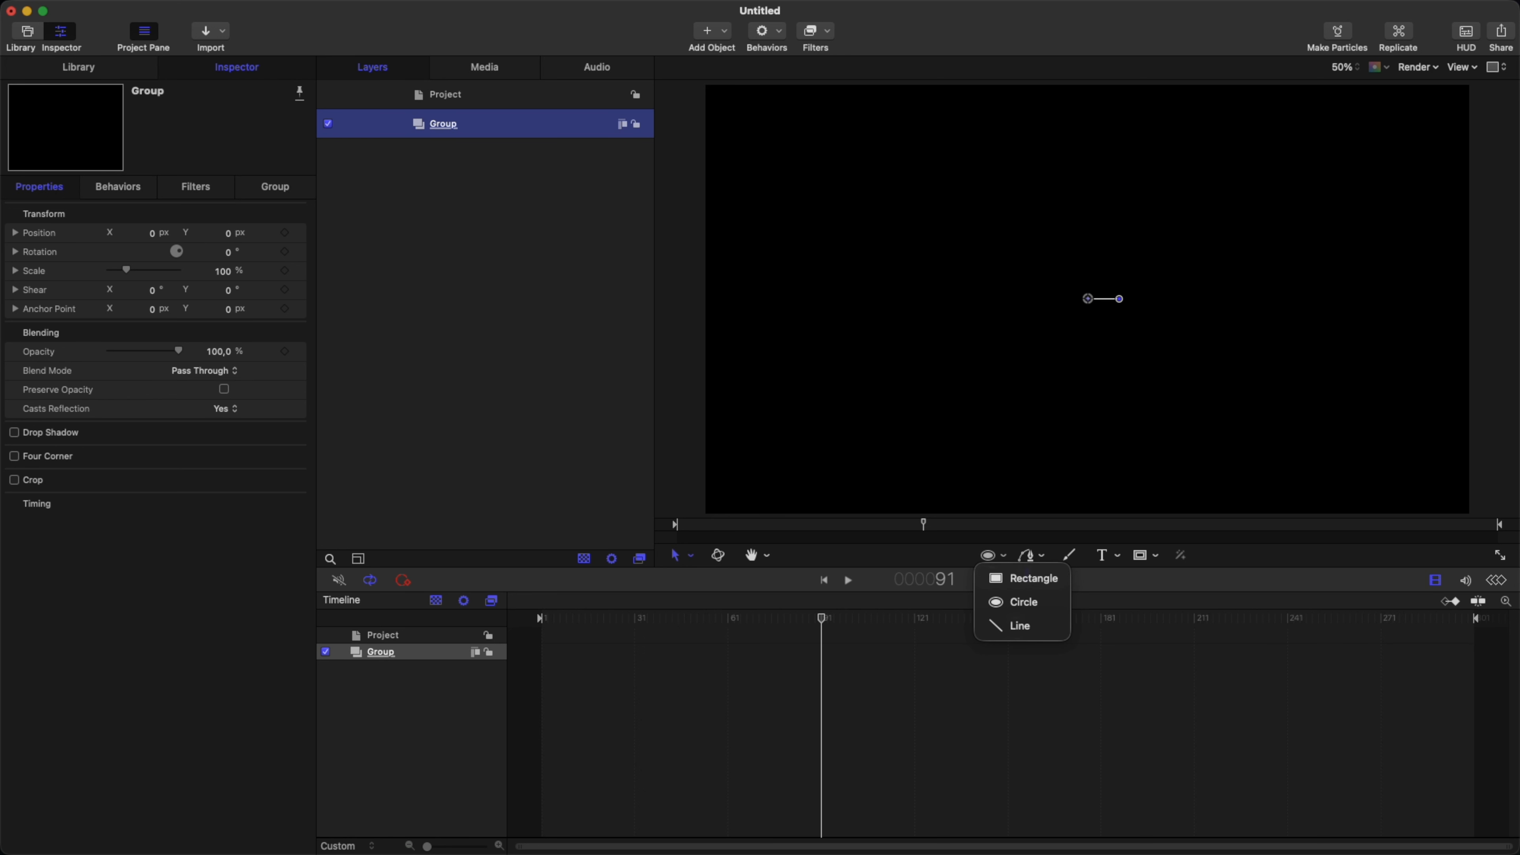
{"action": "left_click", "coordinate": [1023, 602]}
{"action": "mouse_move", "coordinate": [1046, 235]}
{"action": "left_mouse_down"}
{"action": "mouse_move", "coordinate": [1118, 393]}
{"action": "mouse_move", "coordinate": [1174, 363]}
{"action": "mouse_move", "coordinate": [1185, 374]}
{"action": "left_mouse_up"}
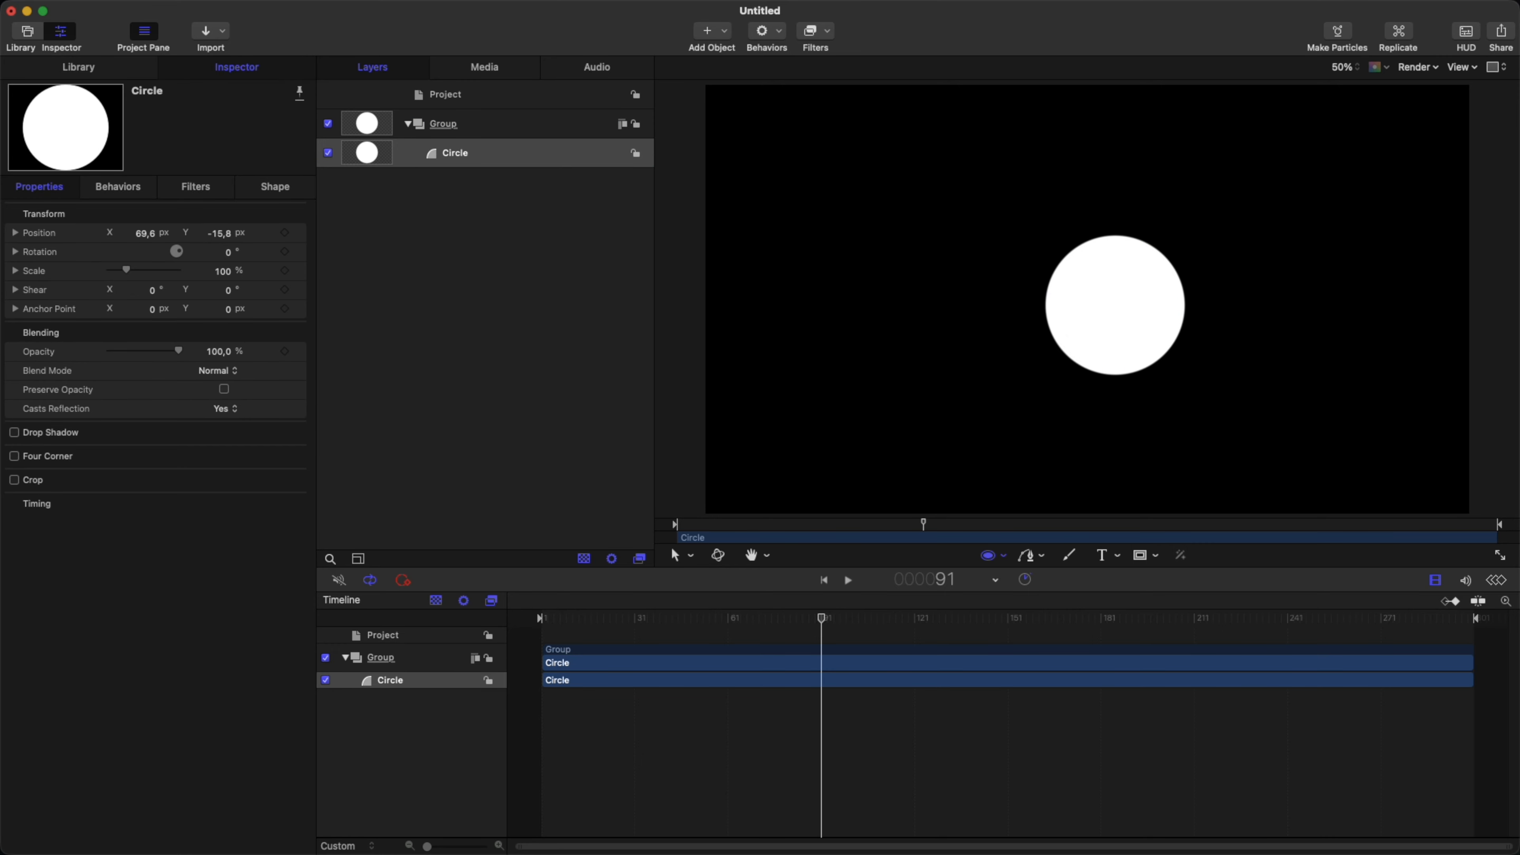
- Turn off the circle's fill and give it an outline with a width of 50
{"action": "left_click", "coordinate": [275, 187]}
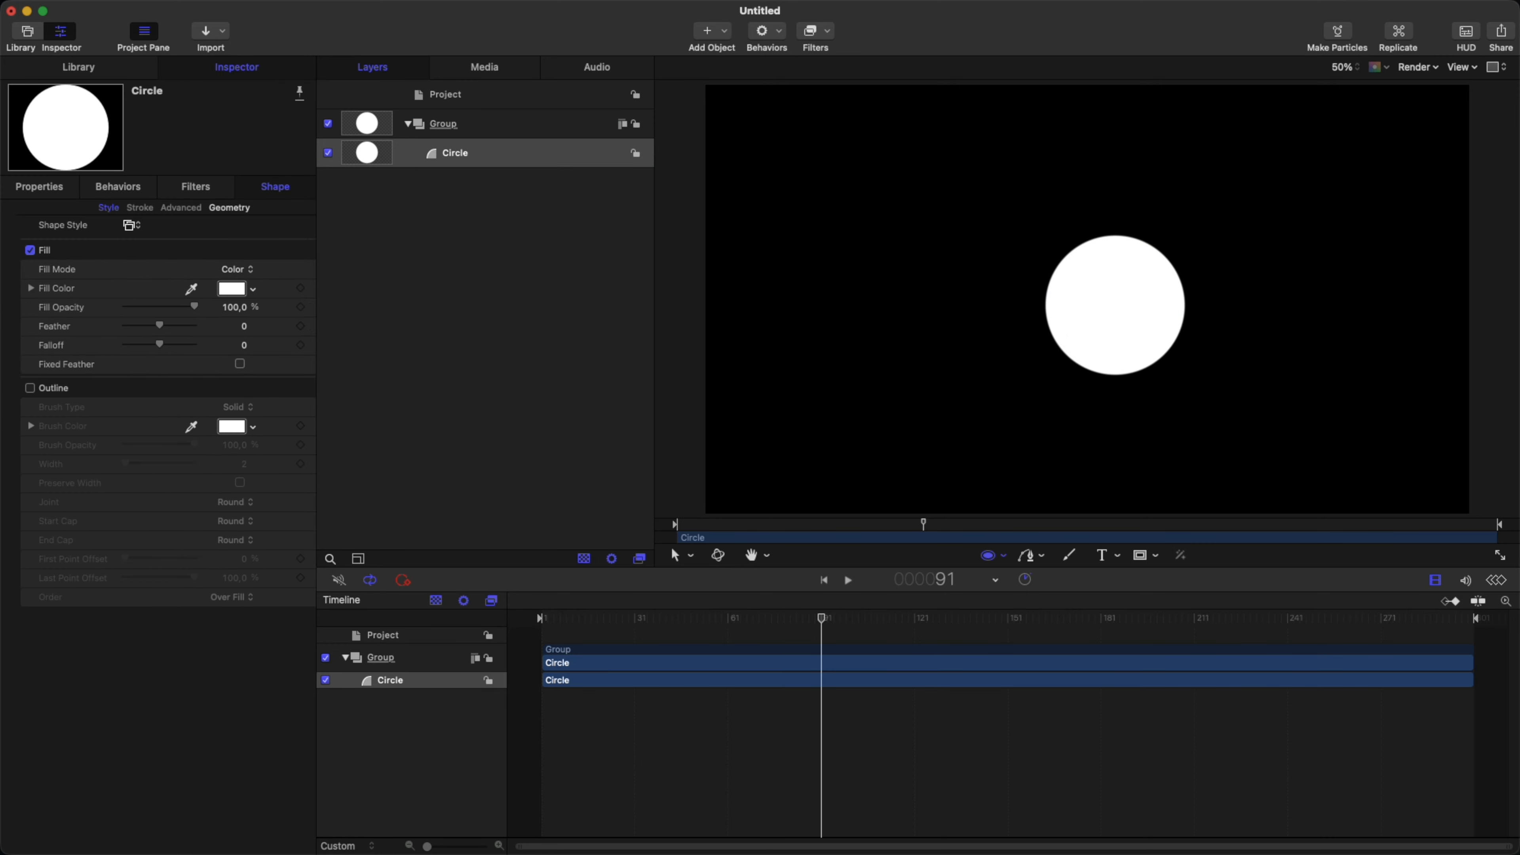
{"action": "left_click", "coordinate": [14, 251]}
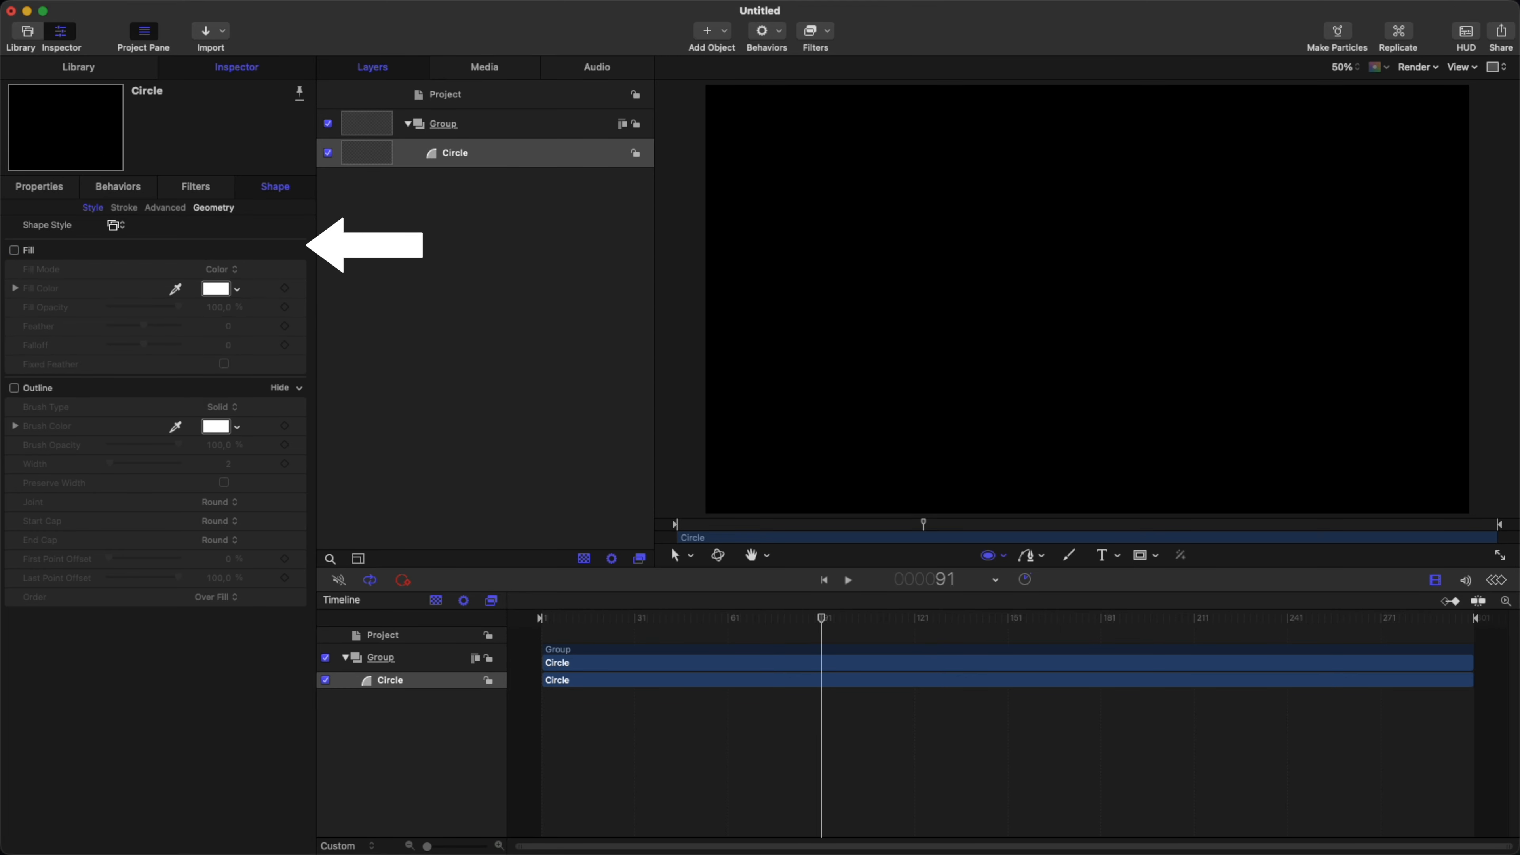
{"action": "left_click", "coordinate": [14, 388]}
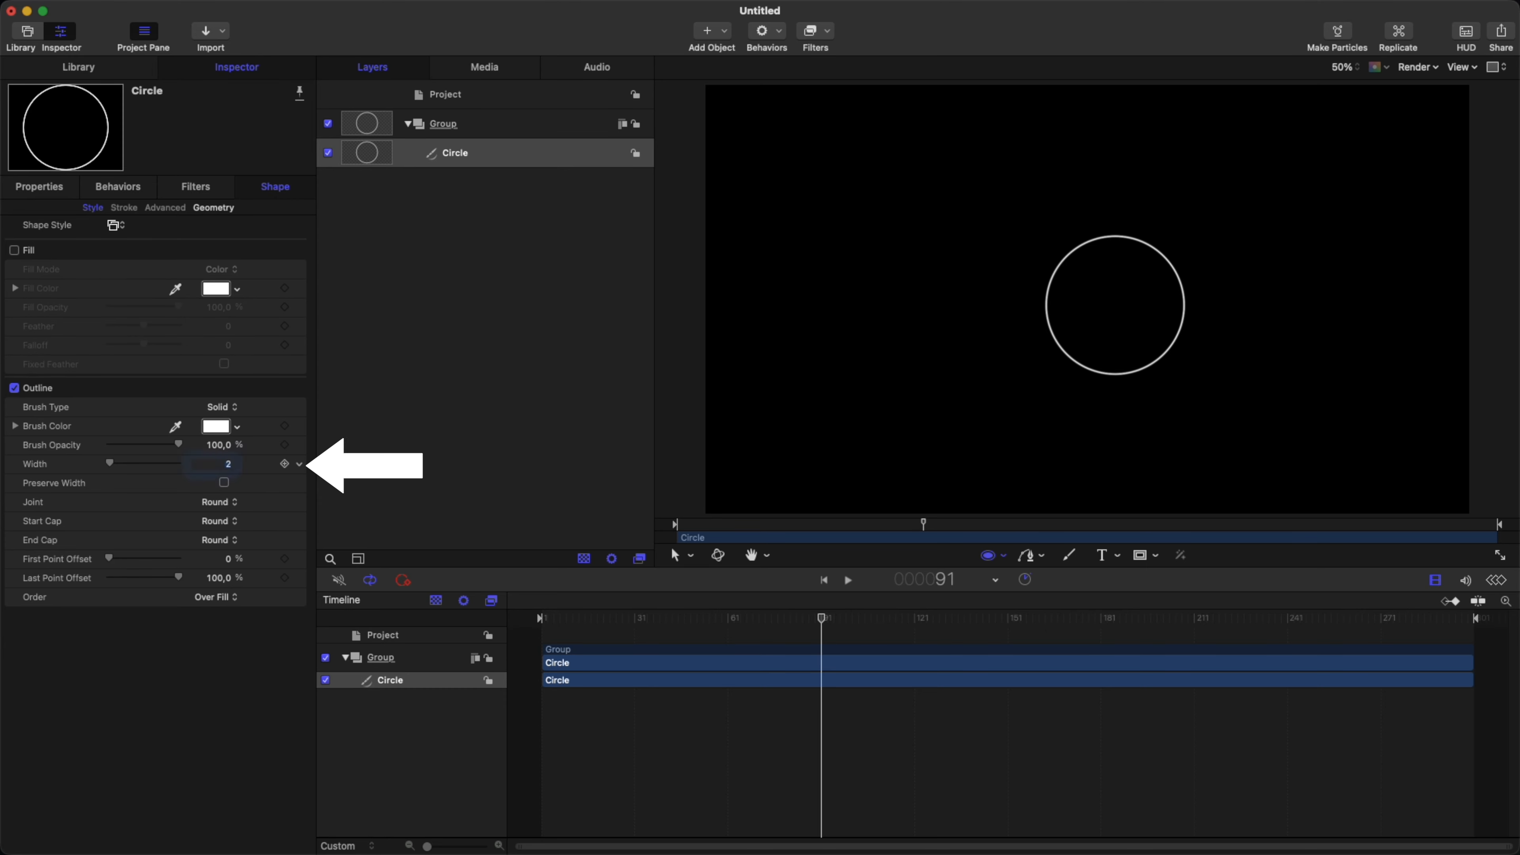
{"action": "double_click", "coordinate": [227, 464]}
{"action": "key", "text": "Return"}
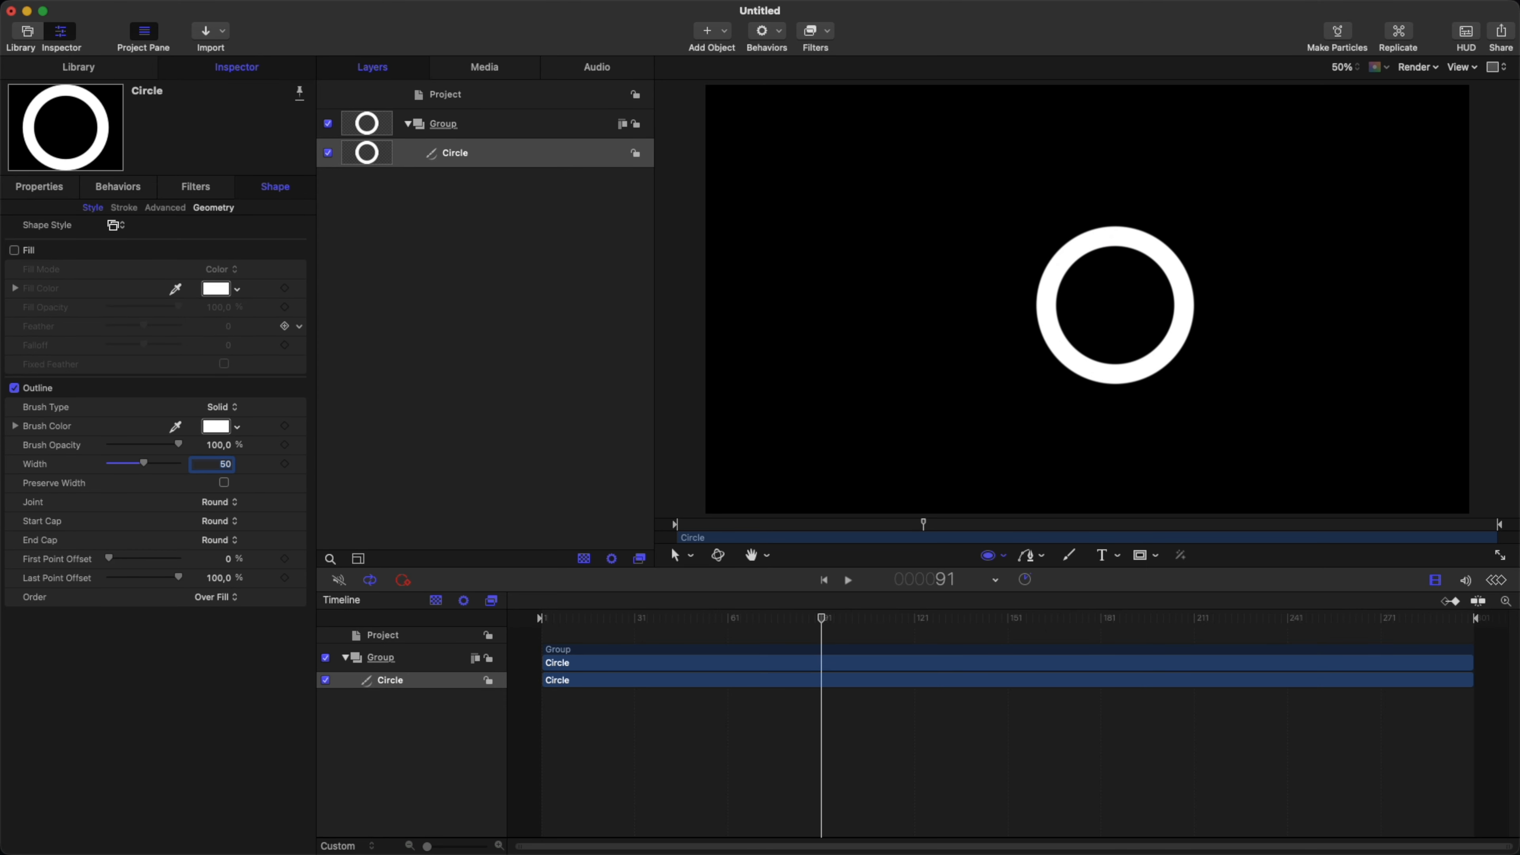
- Centre the circle at position 0, 0 and set its rotation to 270°
{"action": "key", "text": "F1"}
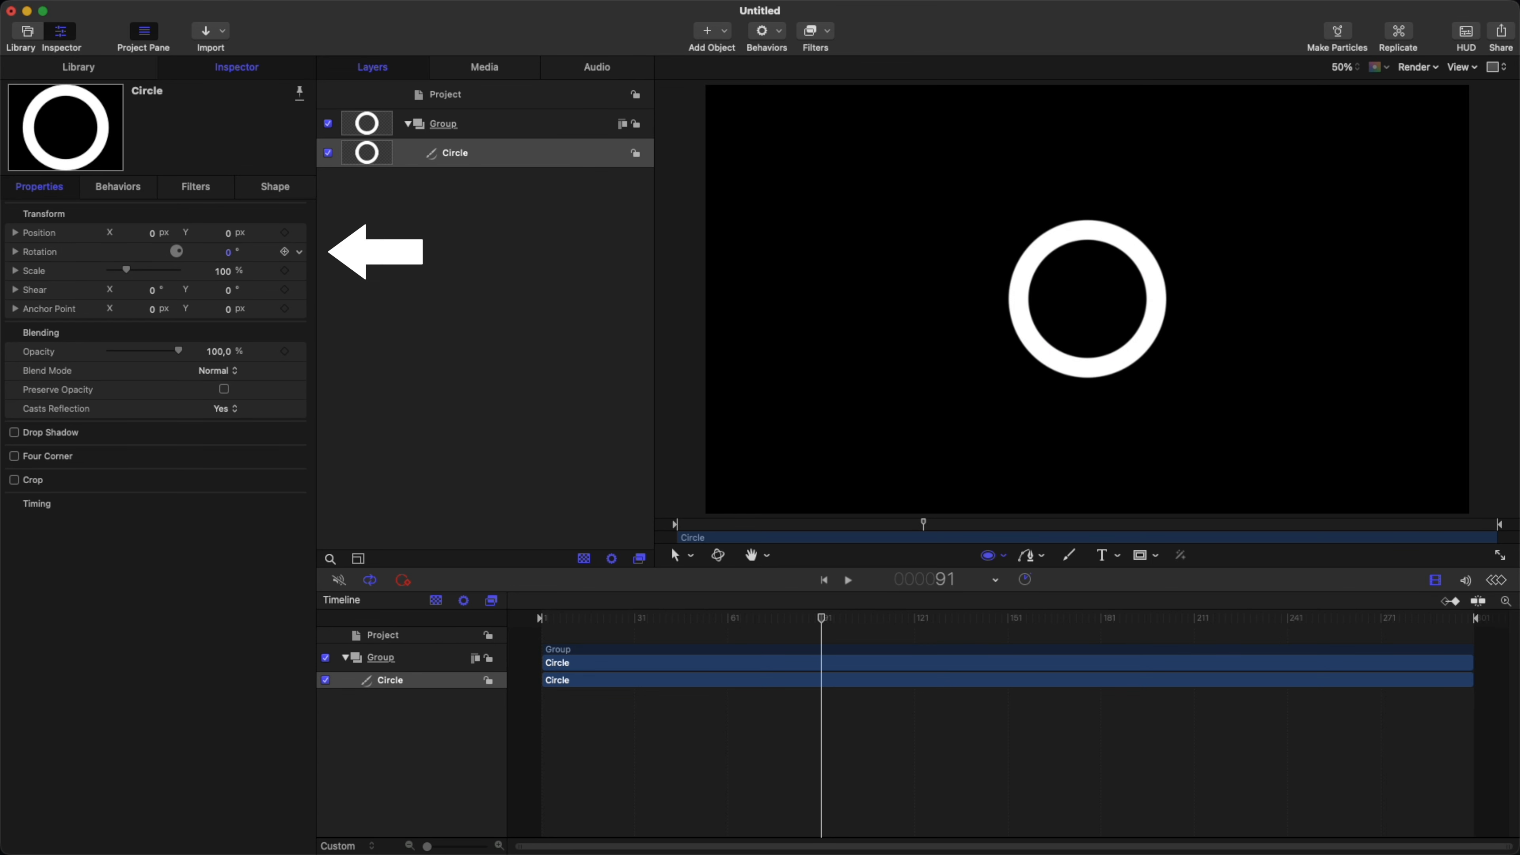
{"action": "left_click", "coordinate": [228, 252]}
{"action": "type", "text": "27"}
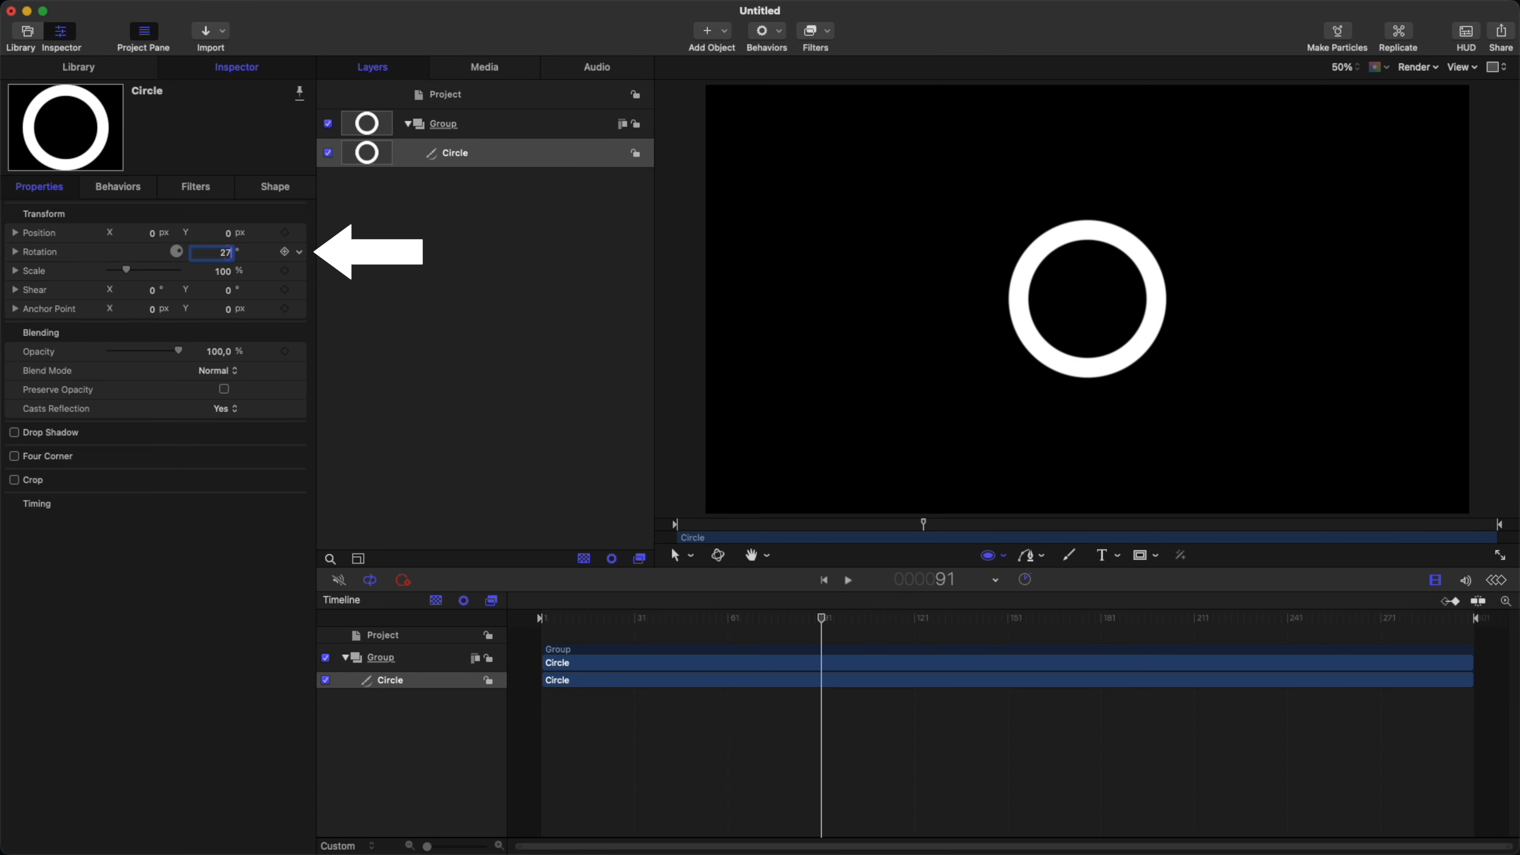
{"action": "type", "text": "0"}
{"action": "key", "text": "Return"}
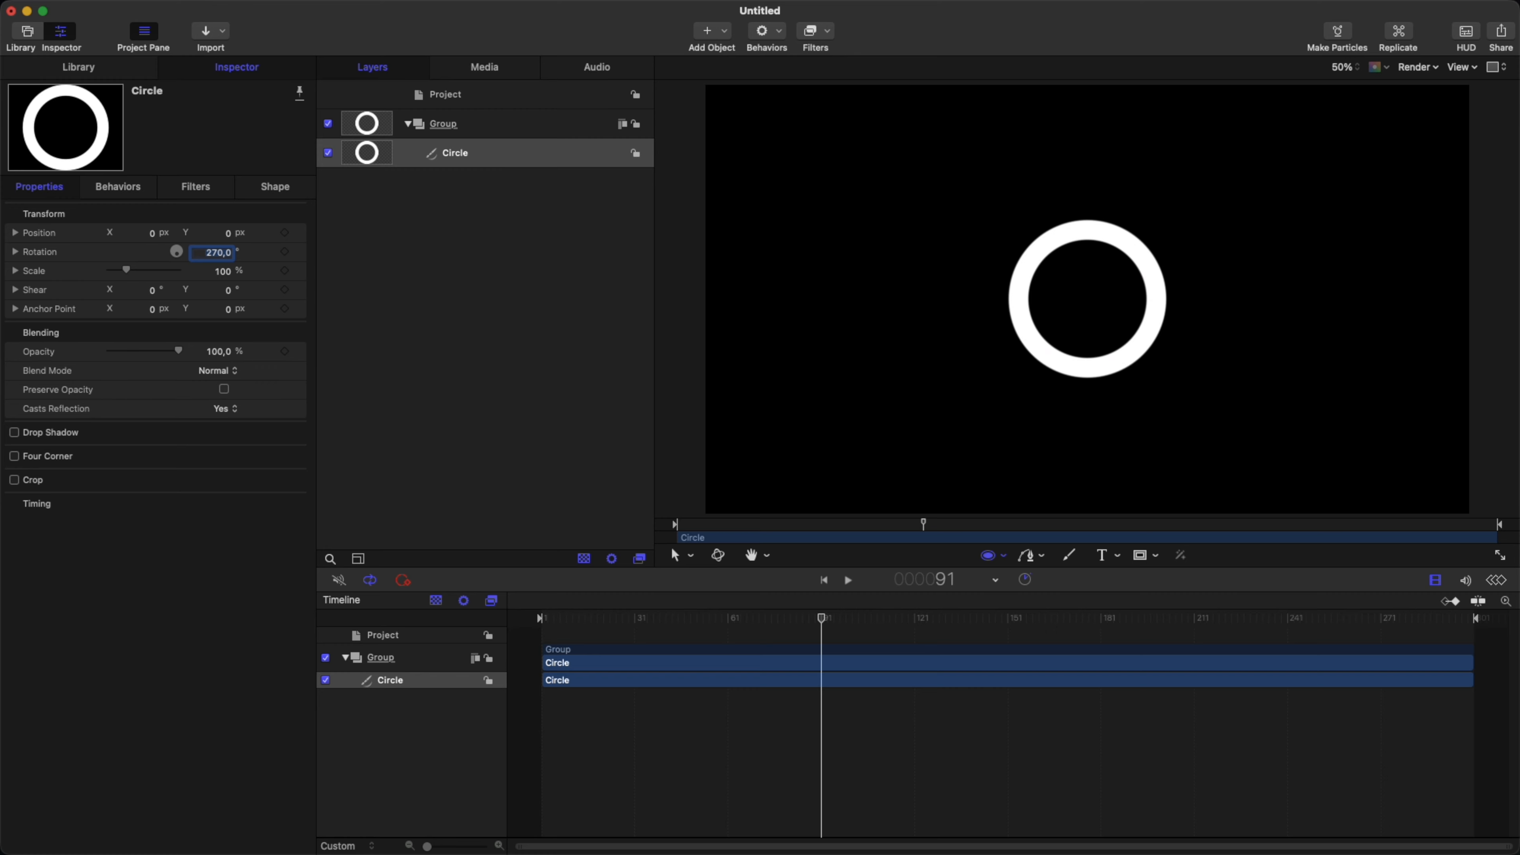
- Add a Numbers text generator to the group containing the circle
{"action": "left_click", "coordinate": [712, 32]}
{"action": "mouse_move", "coordinate": [777, 211]}
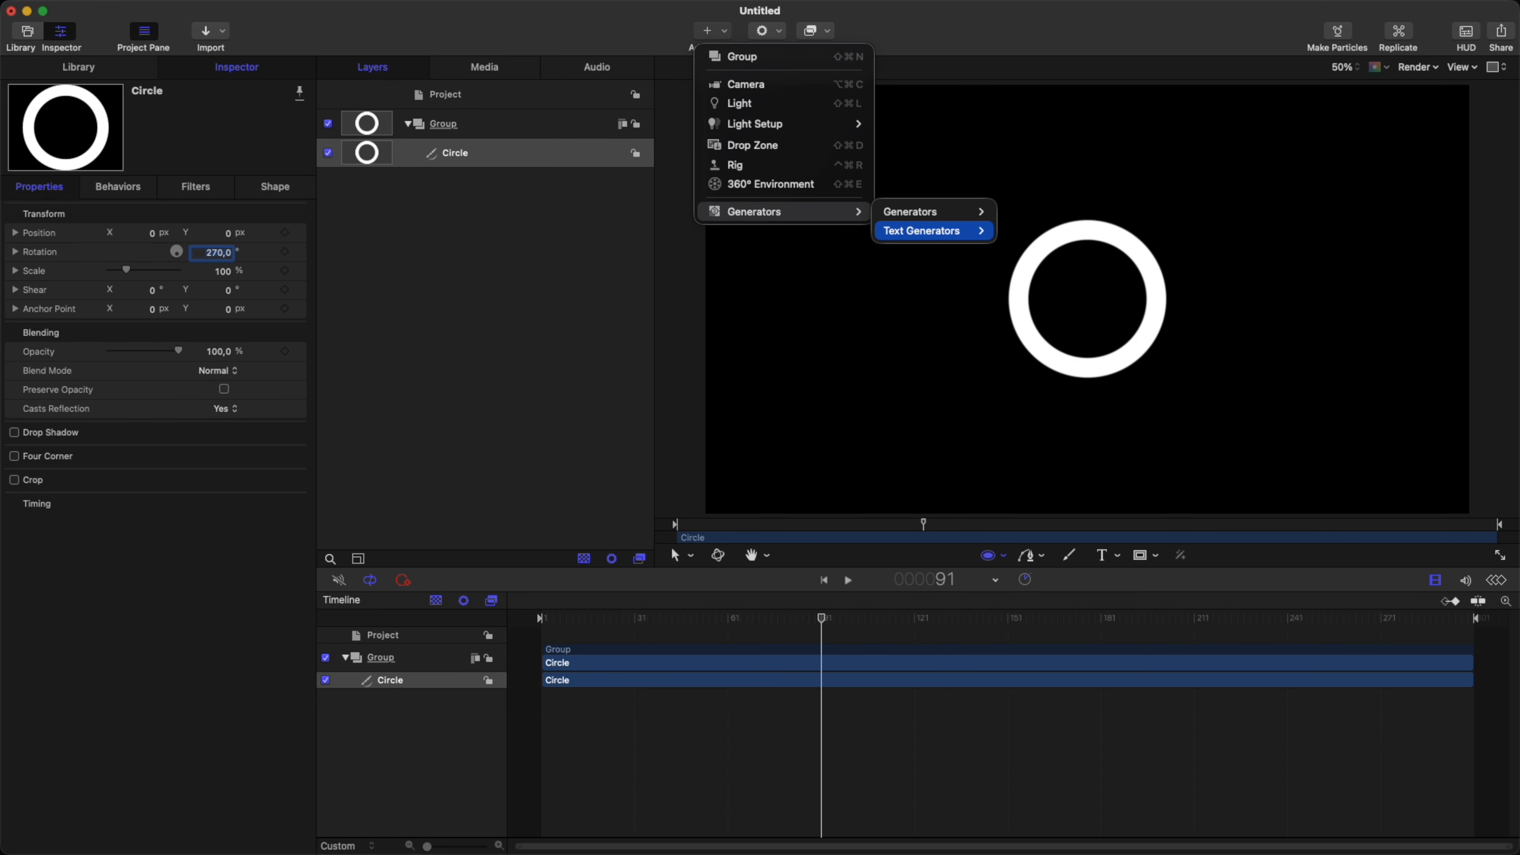
{"action": "mouse_move", "coordinate": [921, 231]}
{"action": "left_click", "coordinate": [1020, 250]}
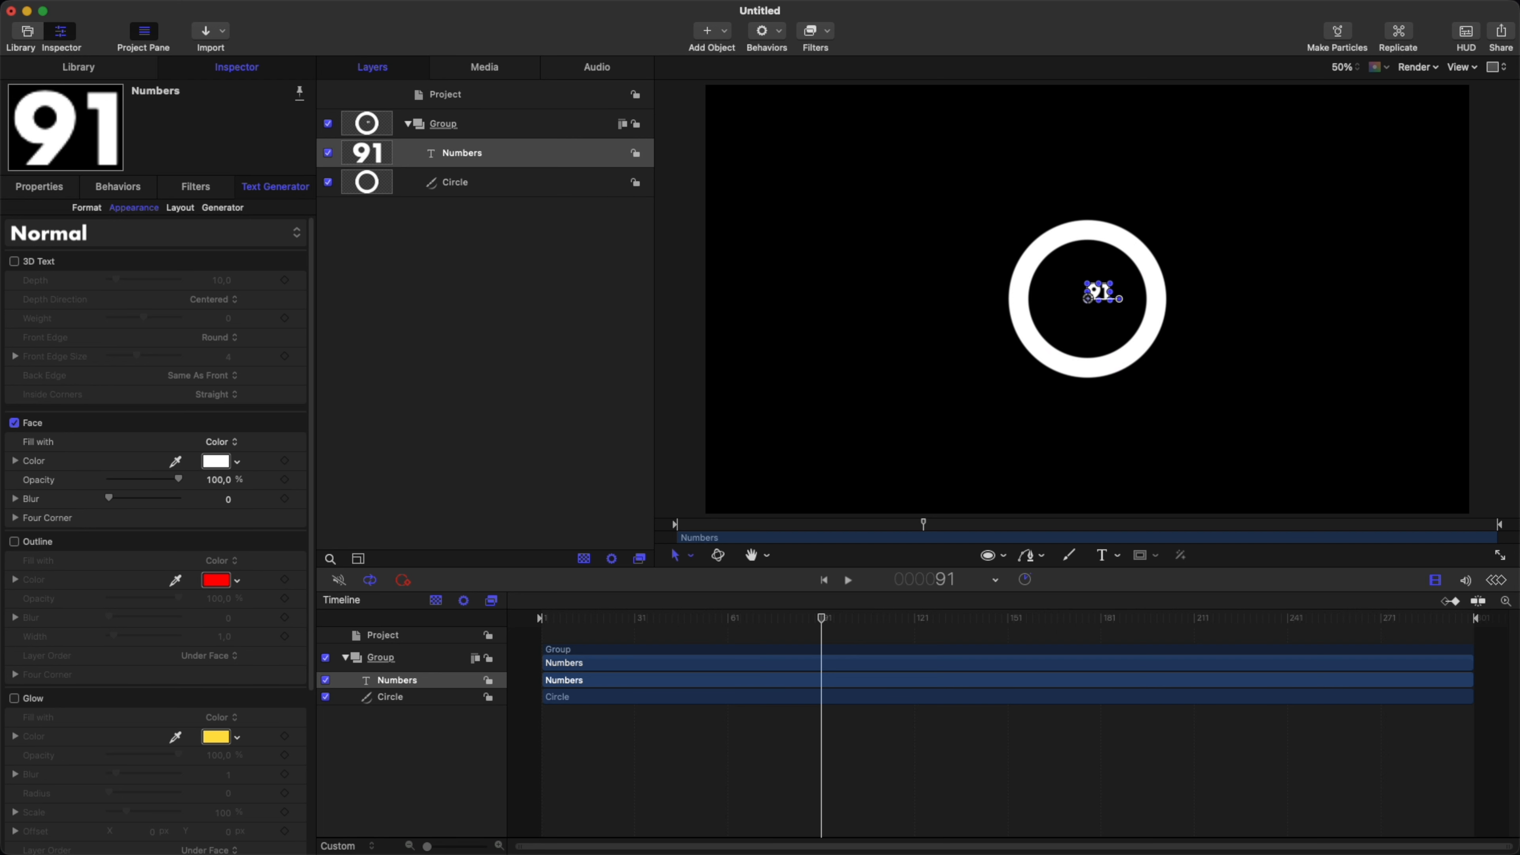
- Set the Numbers text size to 160 and its horizontal alignment to centre
{"action": "left_click", "coordinate": [87, 207]}
{"action": "left_click", "coordinate": [221, 318]}
{"action": "type", "text": "160"}
{"action": "key", "text": "Return"}
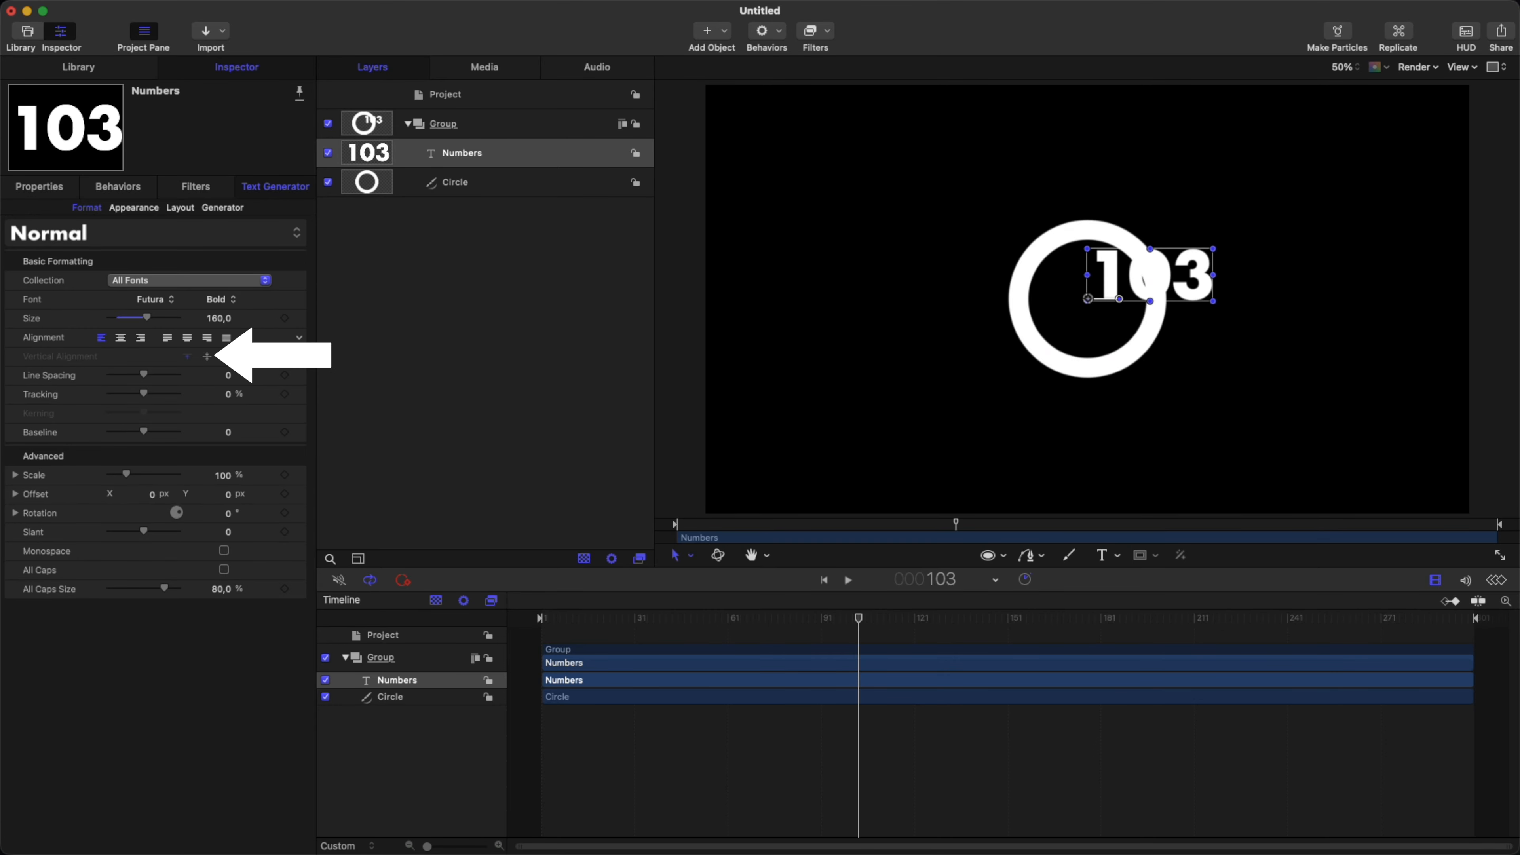
{"action": "left_click", "coordinate": [121, 337]}
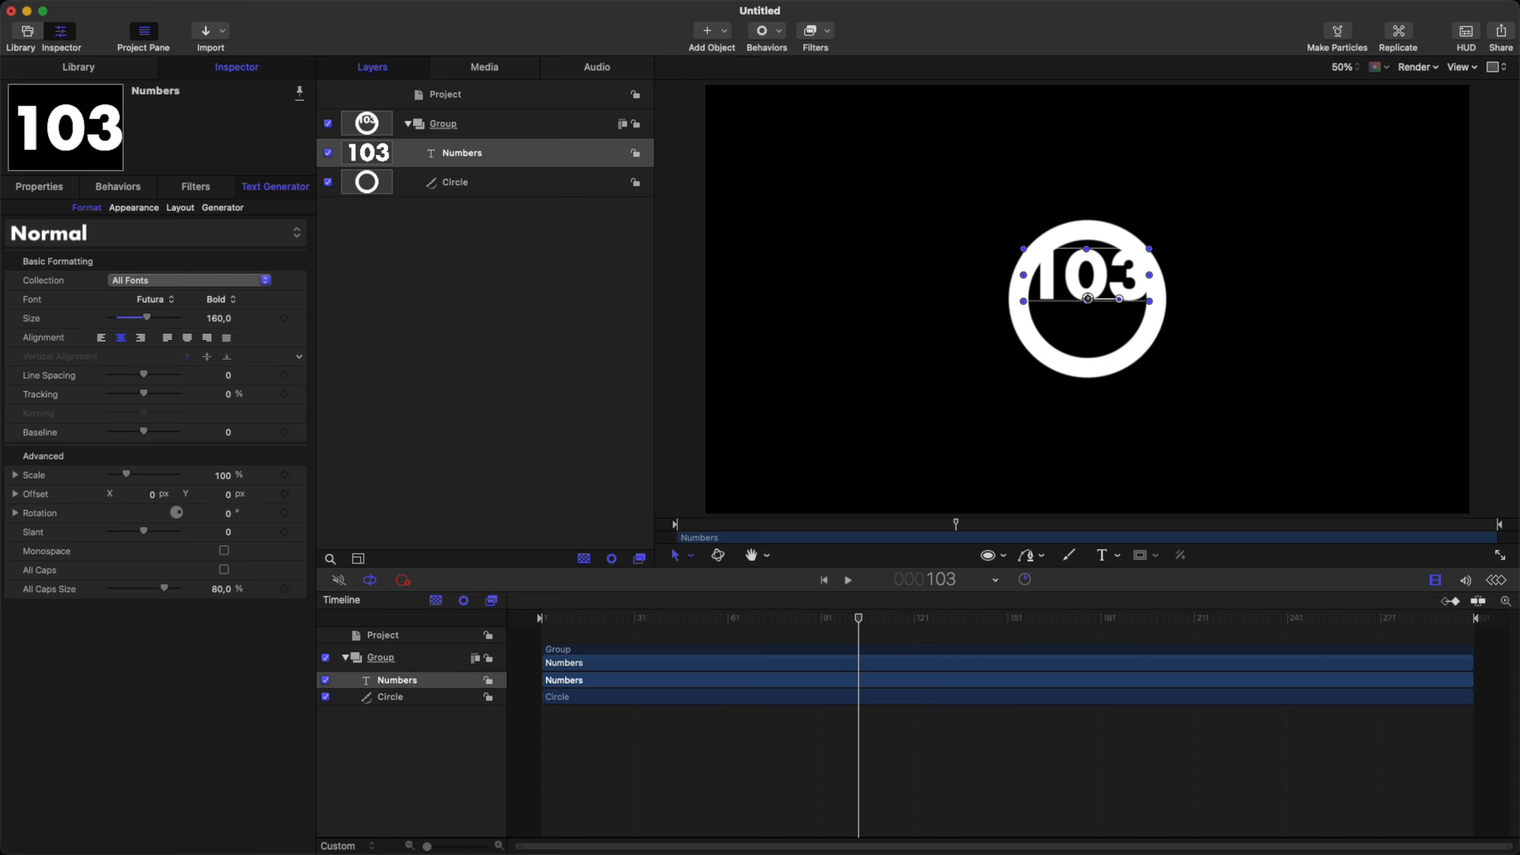
- Set the Numbers layout method to Paragraph and centre the text's vertical alignment
{"action": "left_click", "coordinate": [180, 207]}
{"action": "left_click", "coordinate": [240, 249]}
{"action": "left_click", "coordinate": [238, 268]}
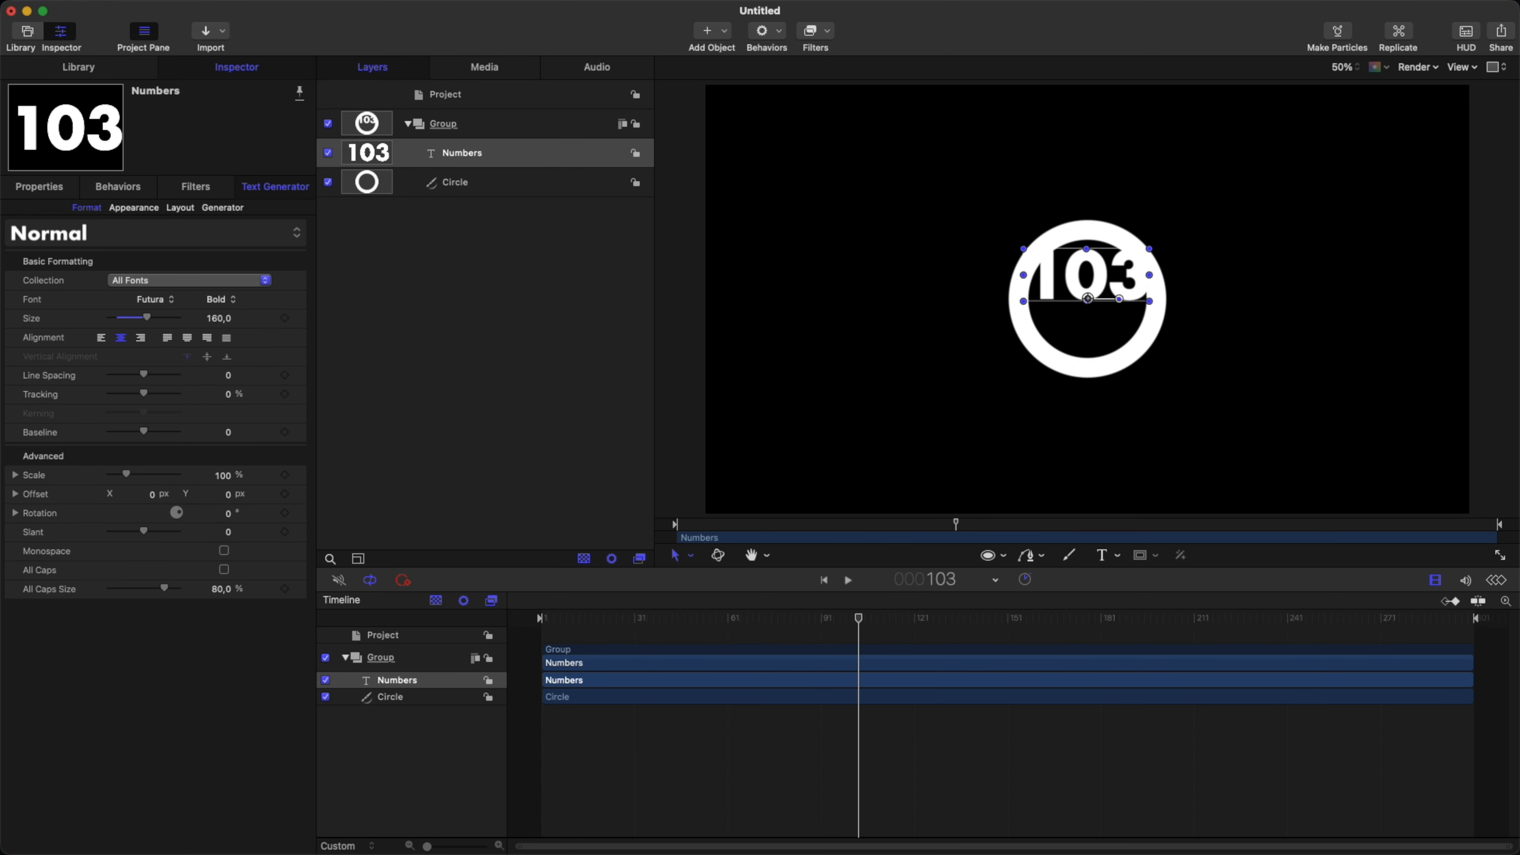
{"action": "left_click", "coordinate": [179, 207]}
{"action": "left_click", "coordinate": [239, 249]}
{"action": "left_click", "coordinate": [238, 268]}
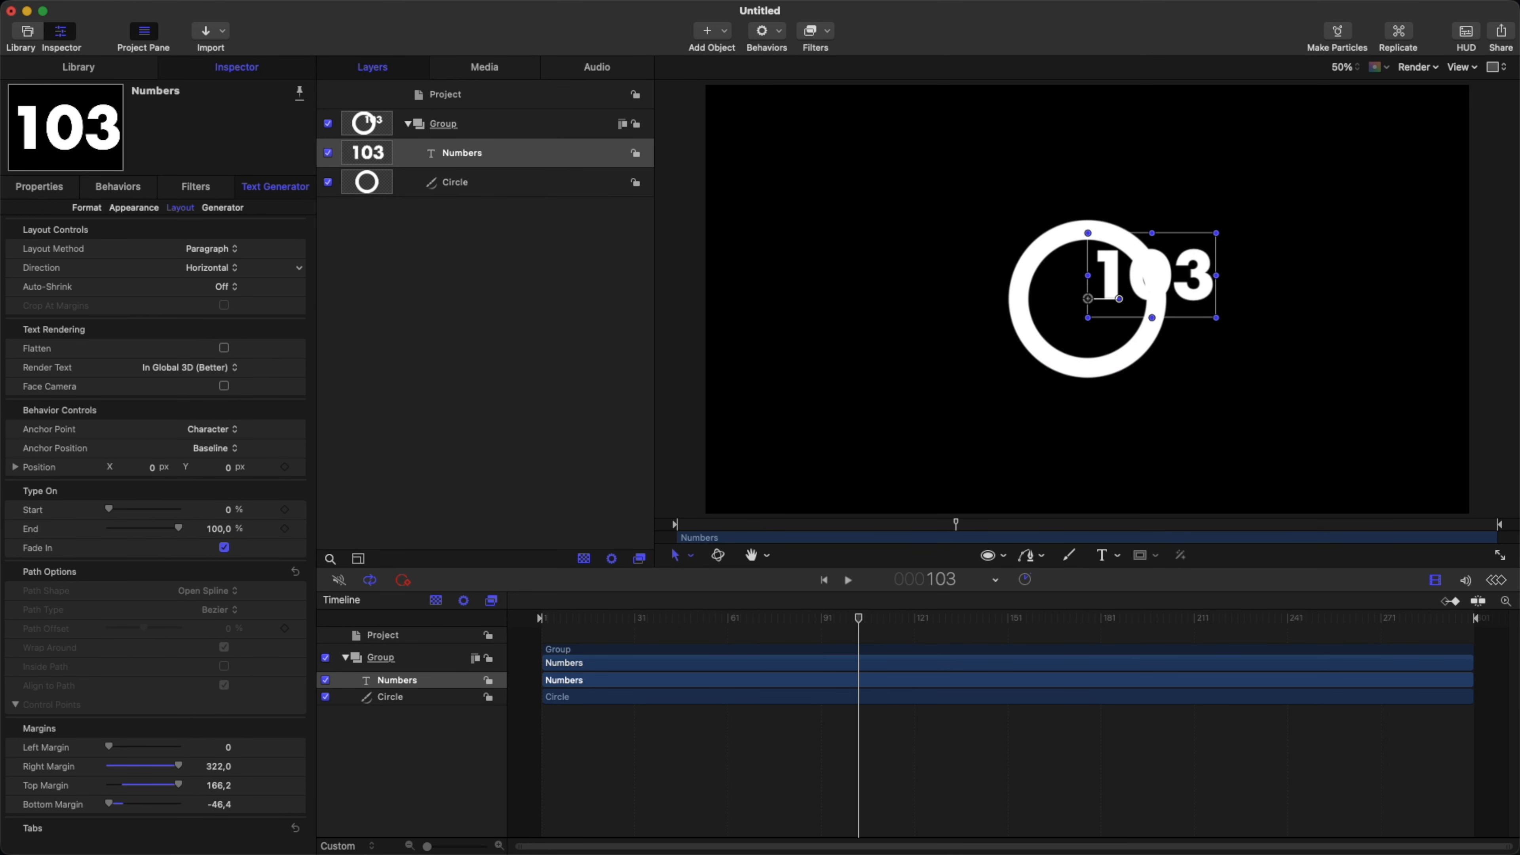
{"action": "left_click", "coordinate": [87, 208]}
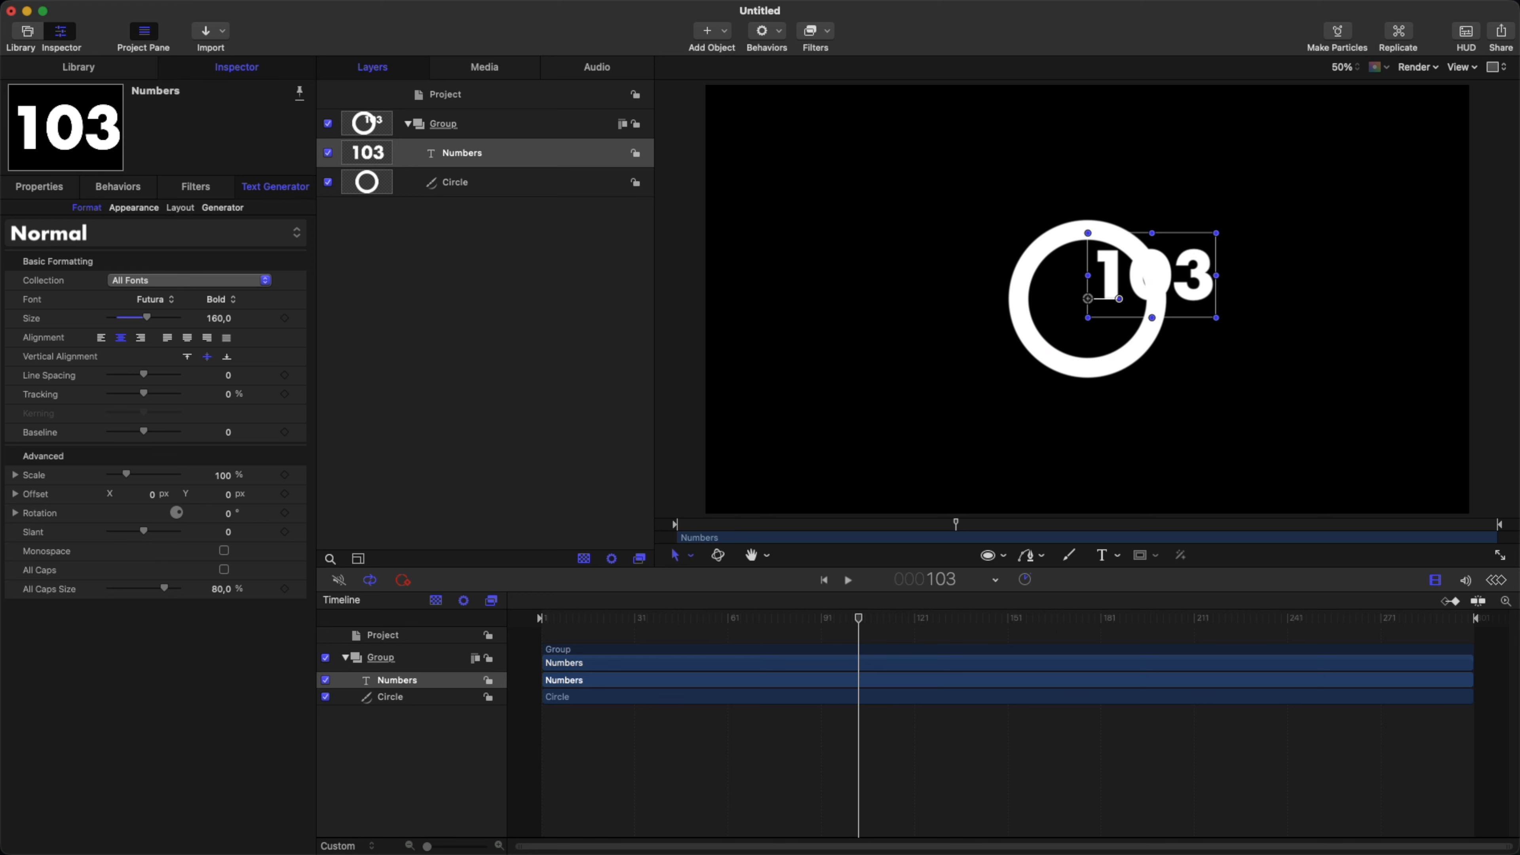
- Change the Numbers layout method to Scroll and move the playhead to frame 99
{"action": "left_click", "coordinate": [180, 207]}
{"action": "left_click", "coordinate": [213, 248]}
{"action": "left_click", "coordinate": [213, 288]}
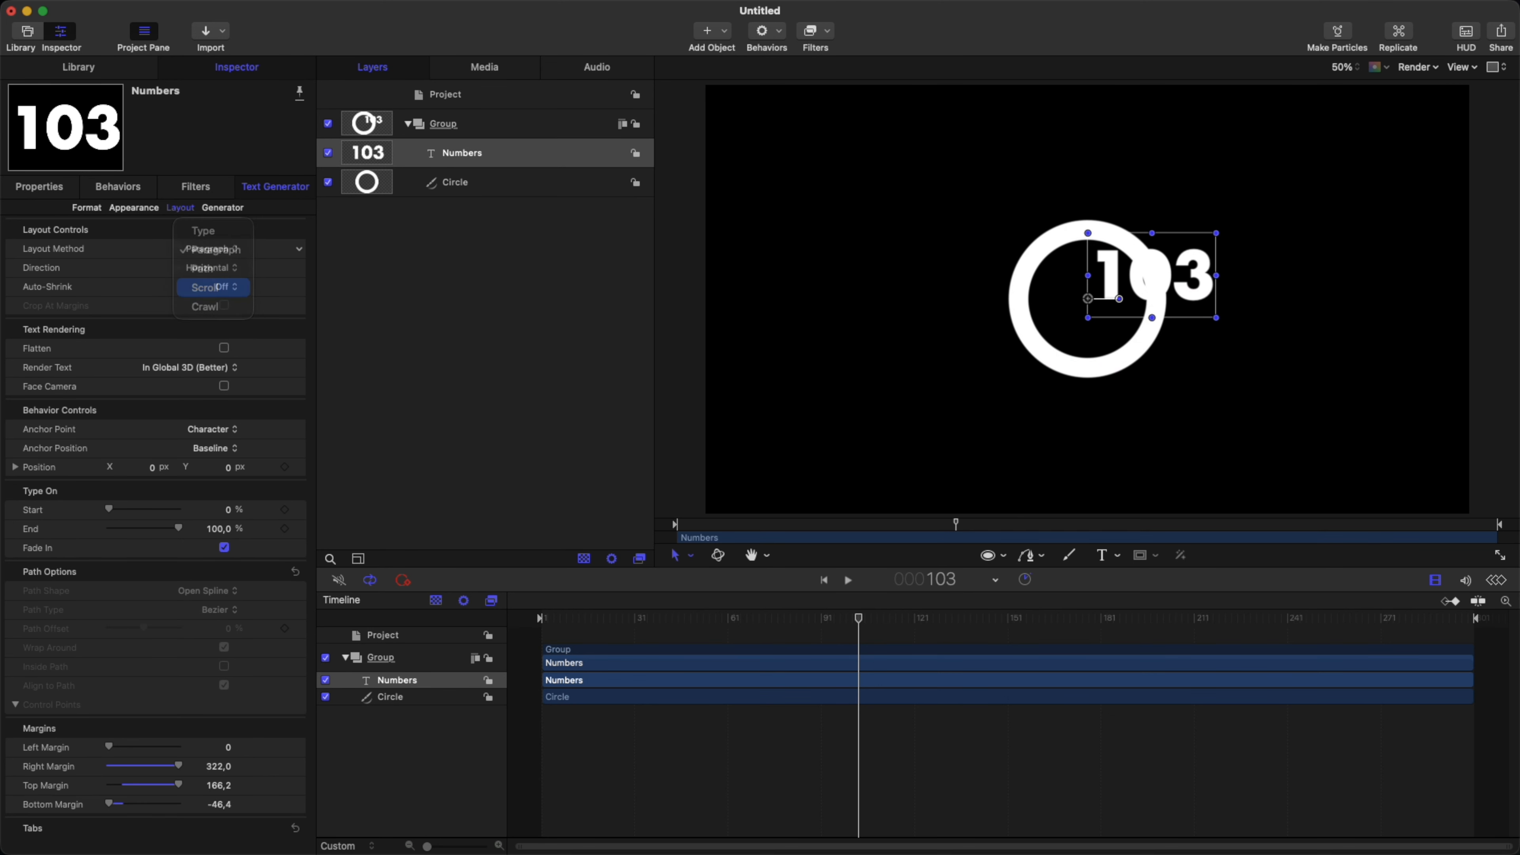
{"action": "mouse_move", "coordinate": [858, 618]}
{"action": "left_mouse_down"}
{"action": "mouse_move", "coordinate": [603, 618]}
{"action": "mouse_move", "coordinate": [845, 618]}
{"action": "left_mouse_up"}
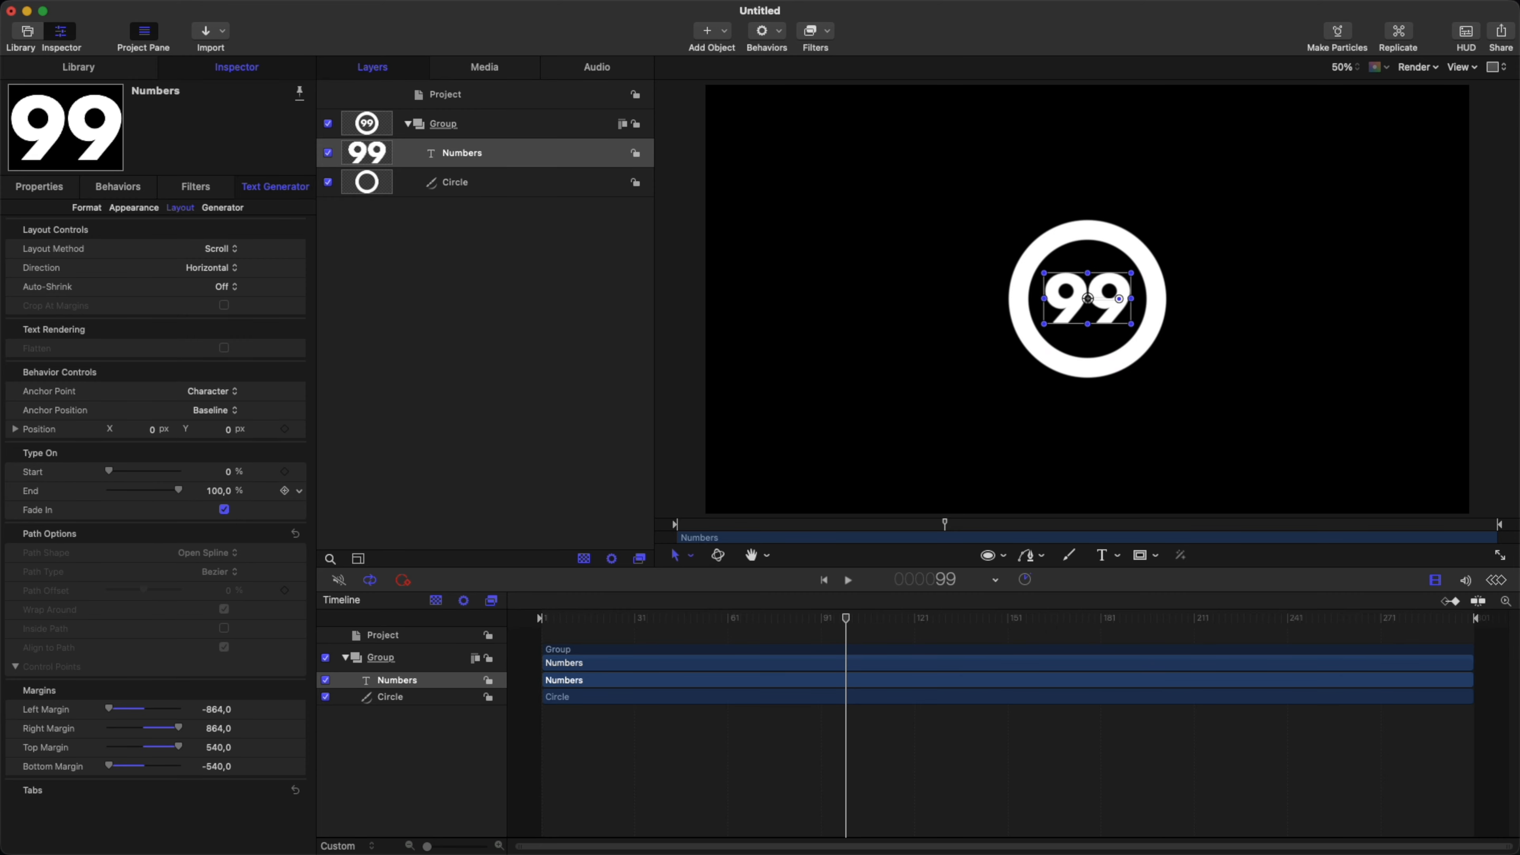
- Duplicate the Circle layer and place the copy beneath the original
{"action": "left_click", "coordinate": [455, 182]}
{"action": "right_click", "coordinate": [471, 183]}
{"action": "left_click", "coordinate": [508, 255]}
{"action": "left_click_drag", "start_coordinate": [469, 183], "coordinate": [455, 223]}
- Rename the circle copy Background and set its outline brush opacity to 10%
{"action": "double_click", "coordinate": [464, 211]}
{"action": "type", "text": "Background"}
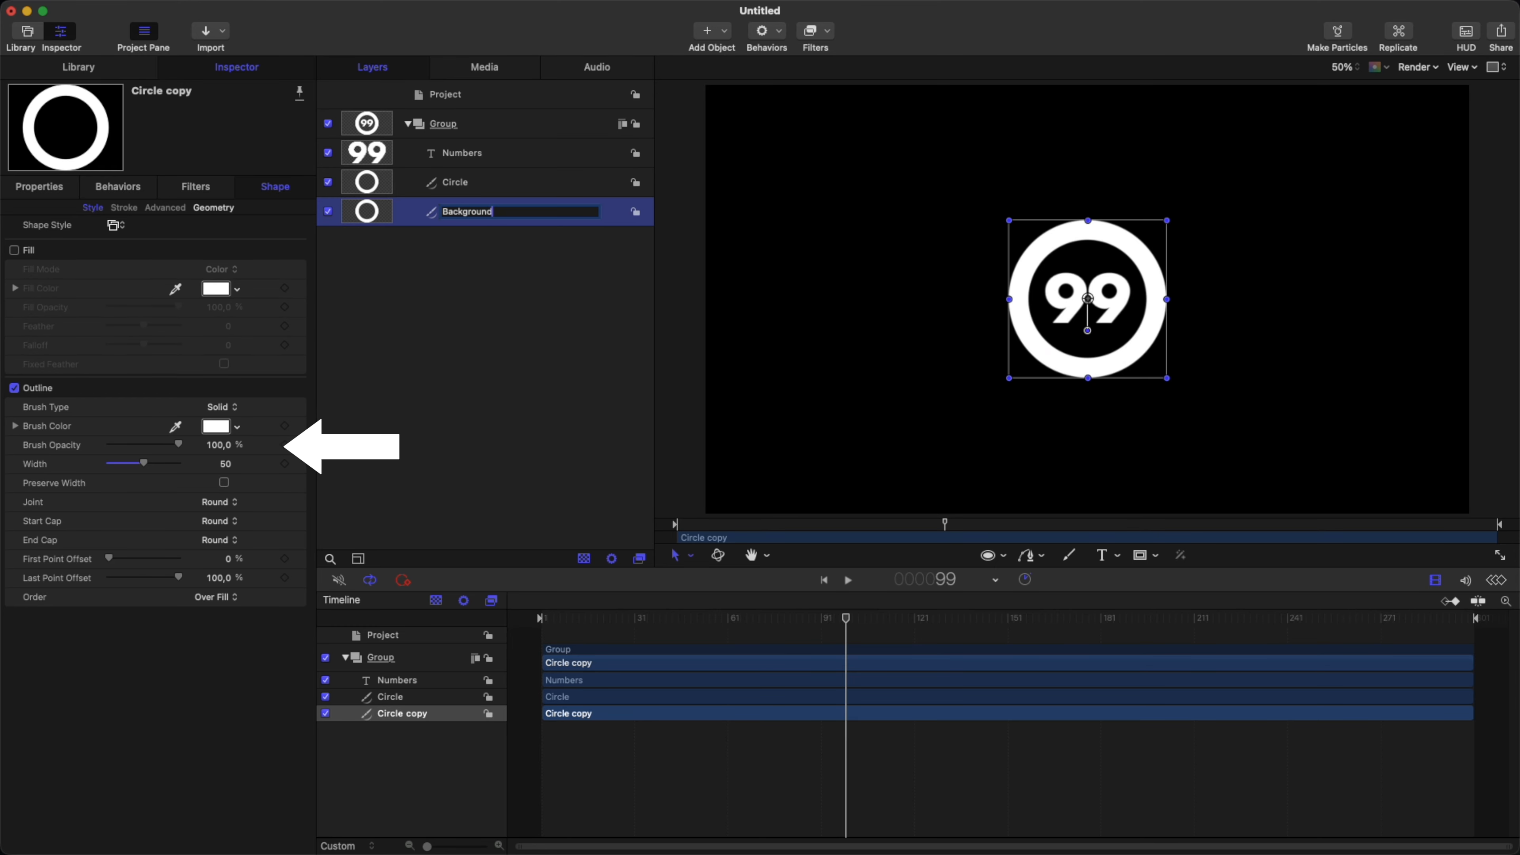
{"action": "key", "text": "Return"}
{"action": "left_click_drag", "start_coordinate": [178, 444], "coordinate": [116, 444]}
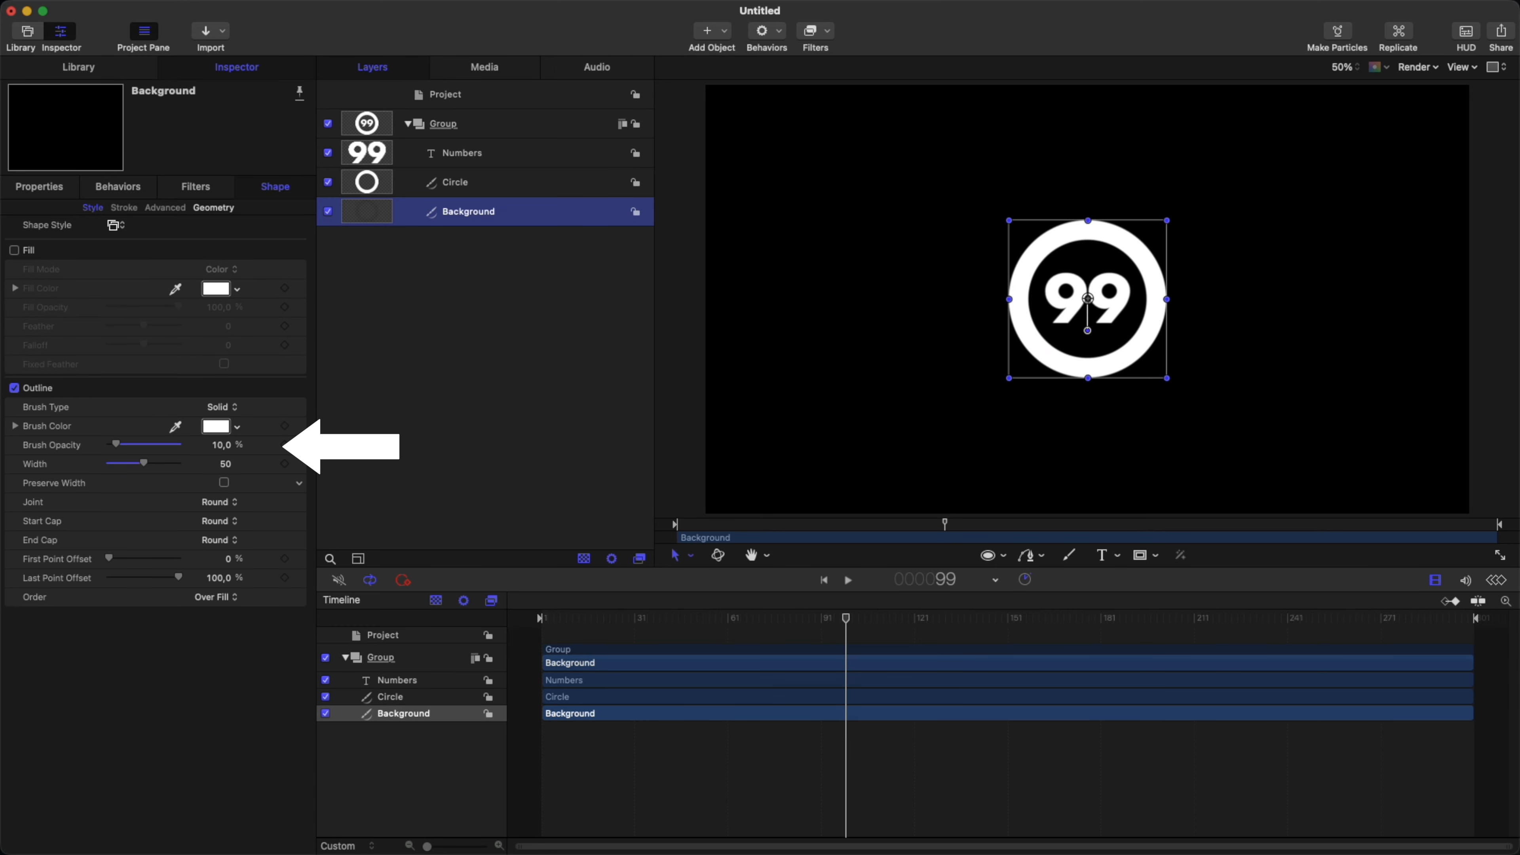
- Add a Link behavior to the Background's outline width, using the Circle's outline width as the source parameter
{"action": "left_click", "coordinate": [299, 463]}
{"action": "mouse_move", "coordinate": [383, 643]}
{"action": "left_click", "coordinate": [496, 718]}
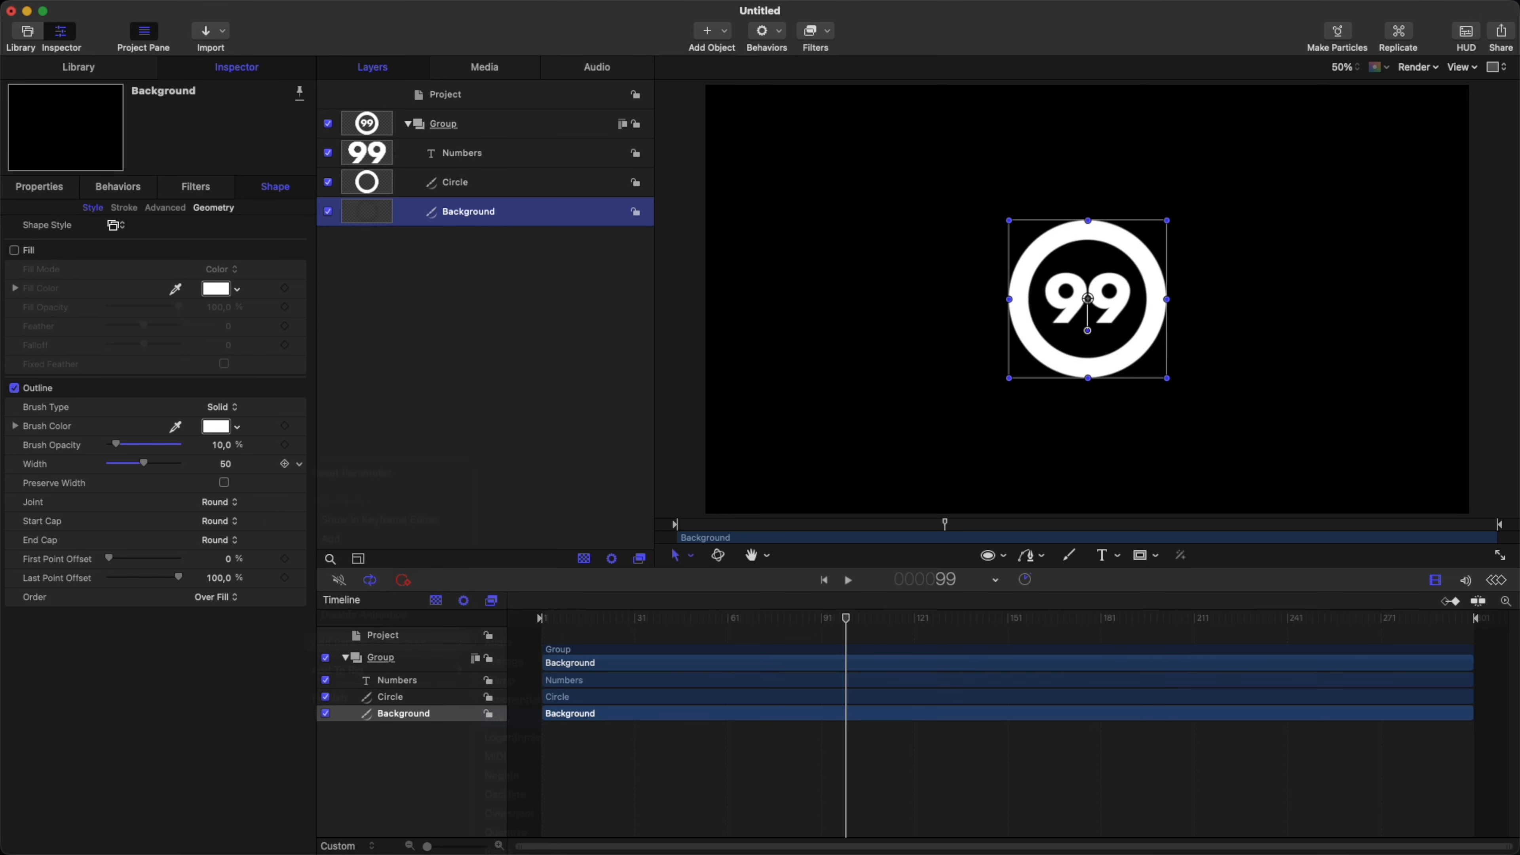
{"action": "left_click", "coordinate": [293, 297]}
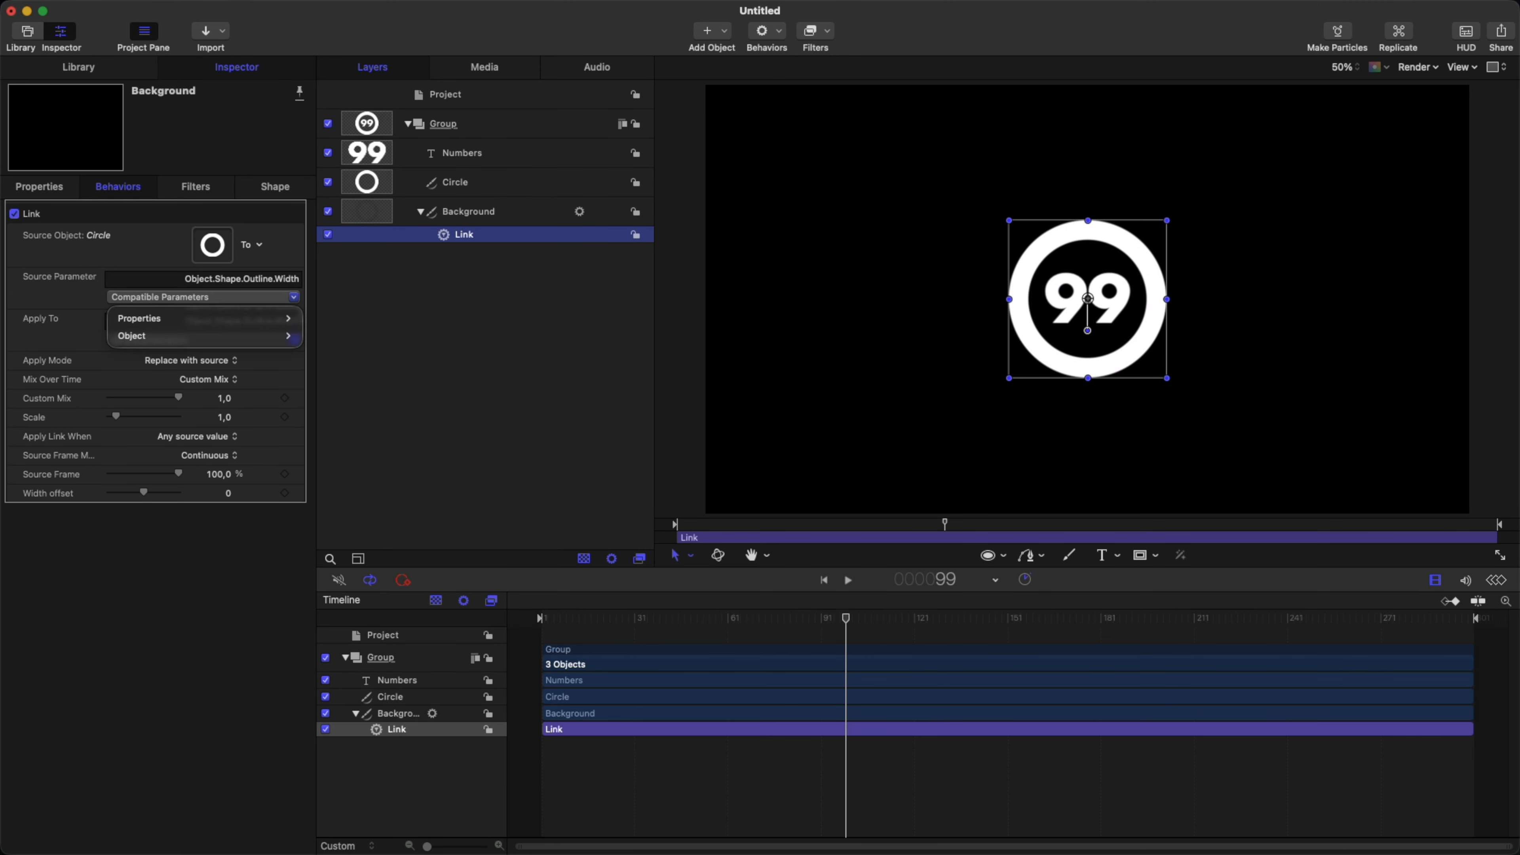
{"action": "mouse_move", "coordinate": [281, 336]}
{"action": "mouse_move", "coordinate": [334, 336]}
{"action": "mouse_move", "coordinate": [410, 336]}
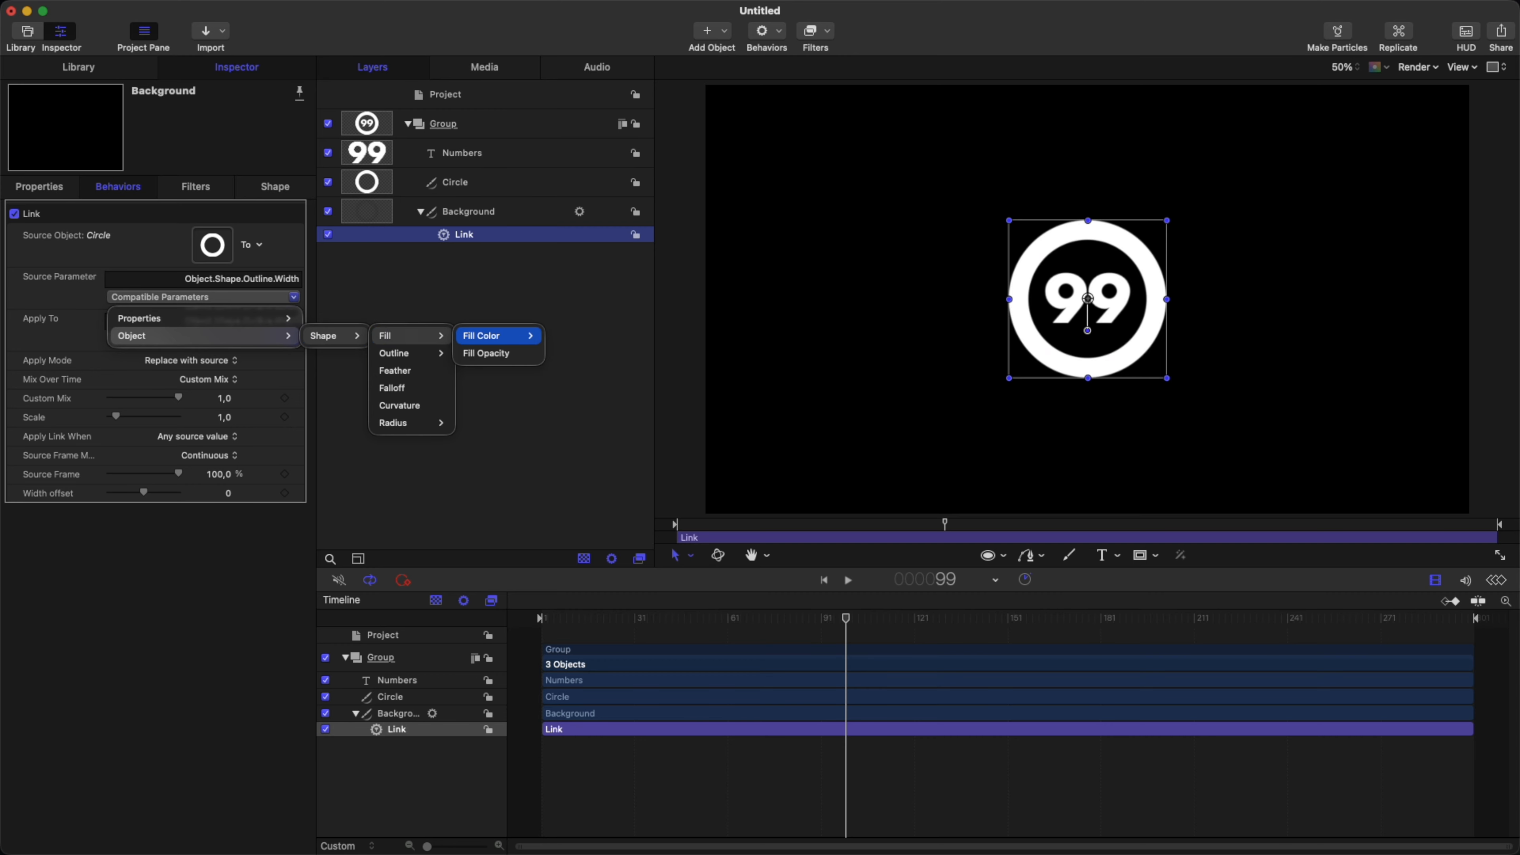
{"action": "left_click", "coordinate": [491, 388]}
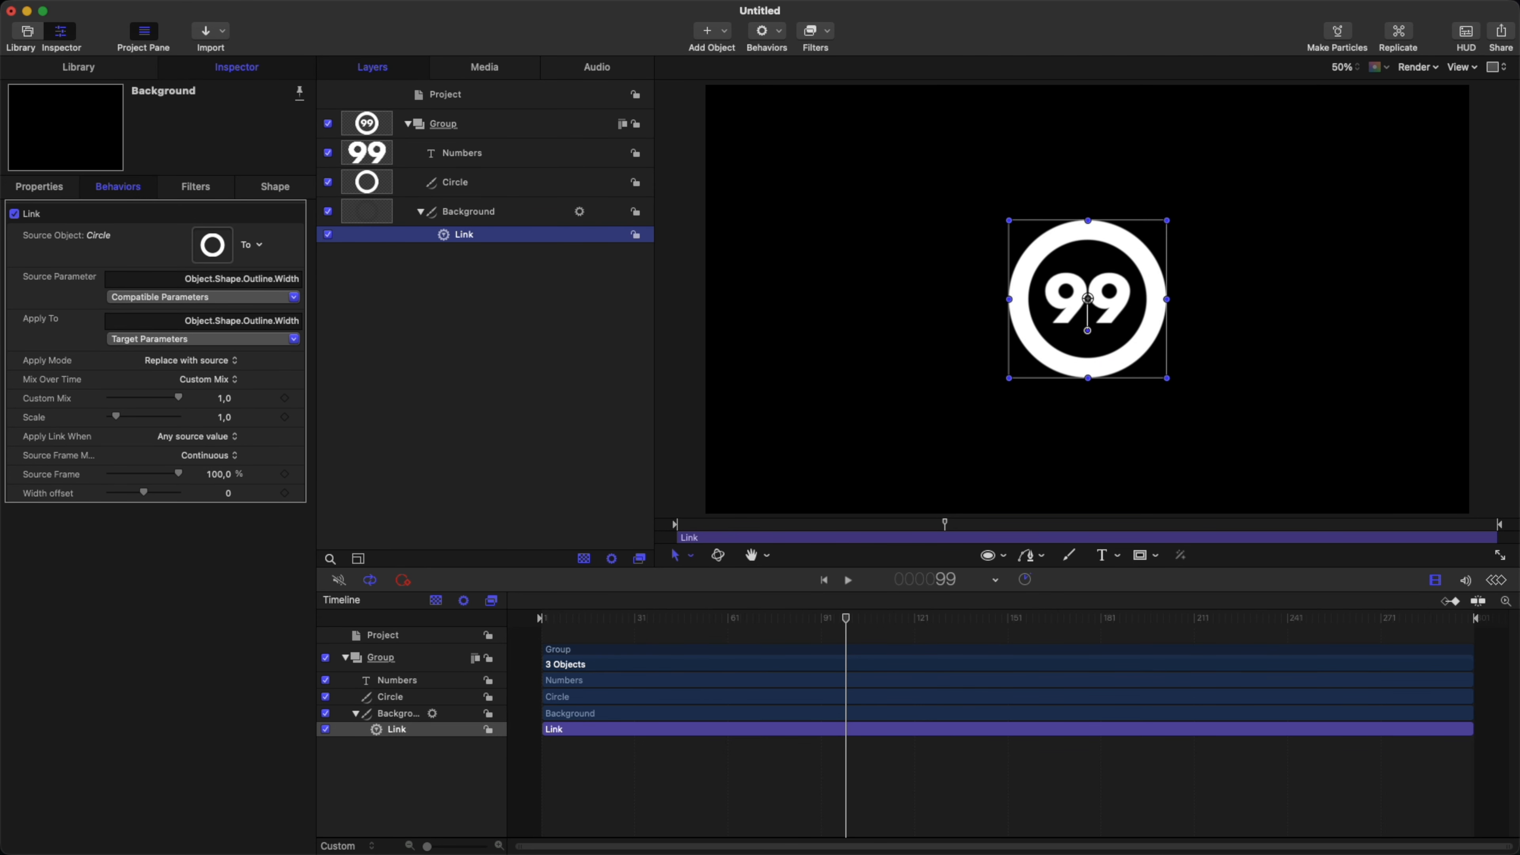
- Add a Link behavior to the Circle's outline Last Point Offset
{"action": "left_click", "coordinate": [455, 183]}
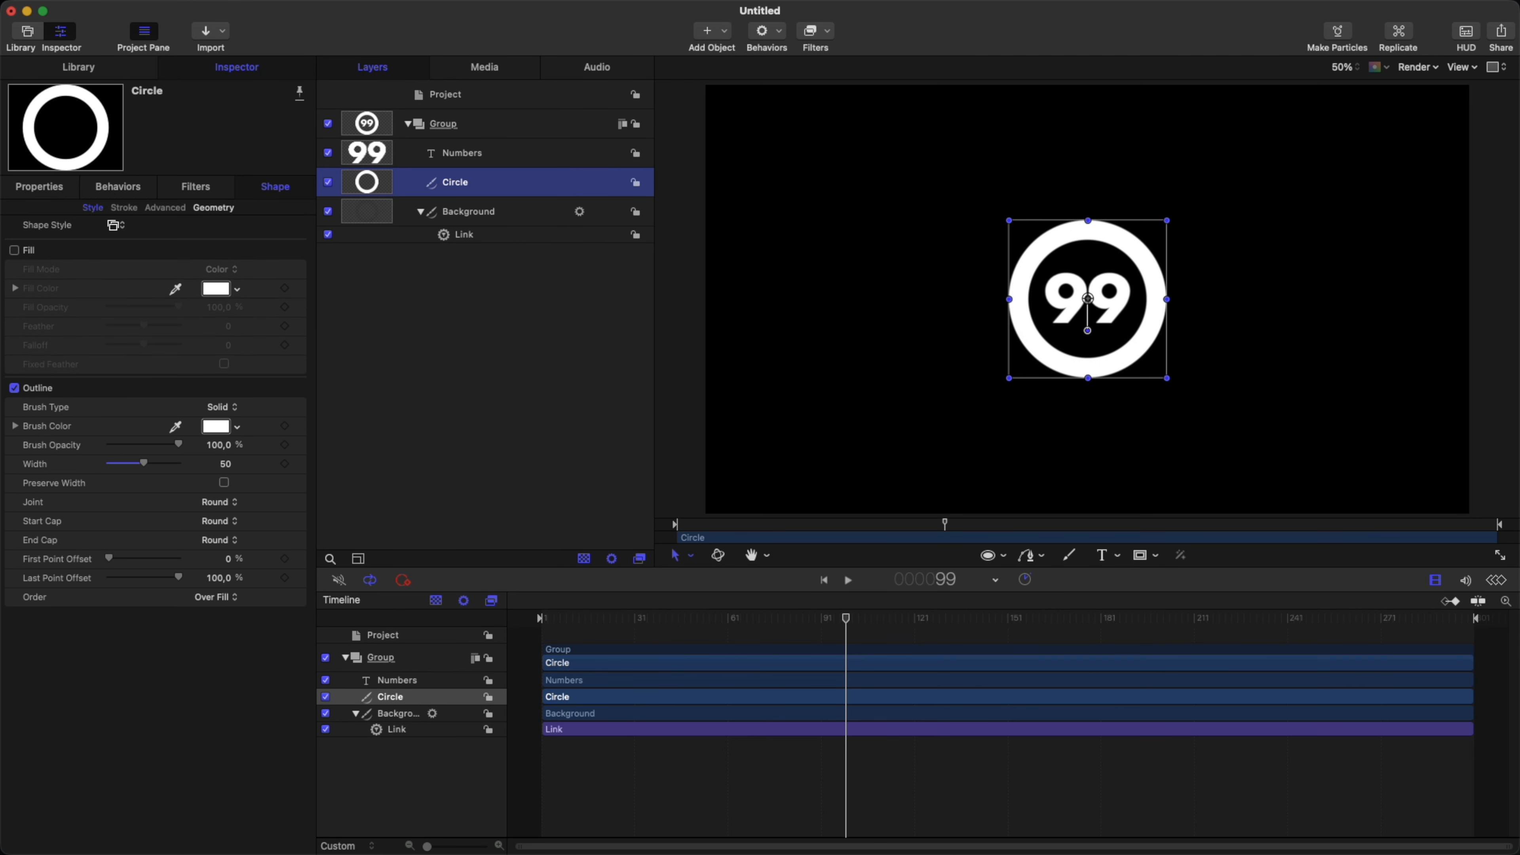
{"action": "double_click", "coordinate": [449, 182]}
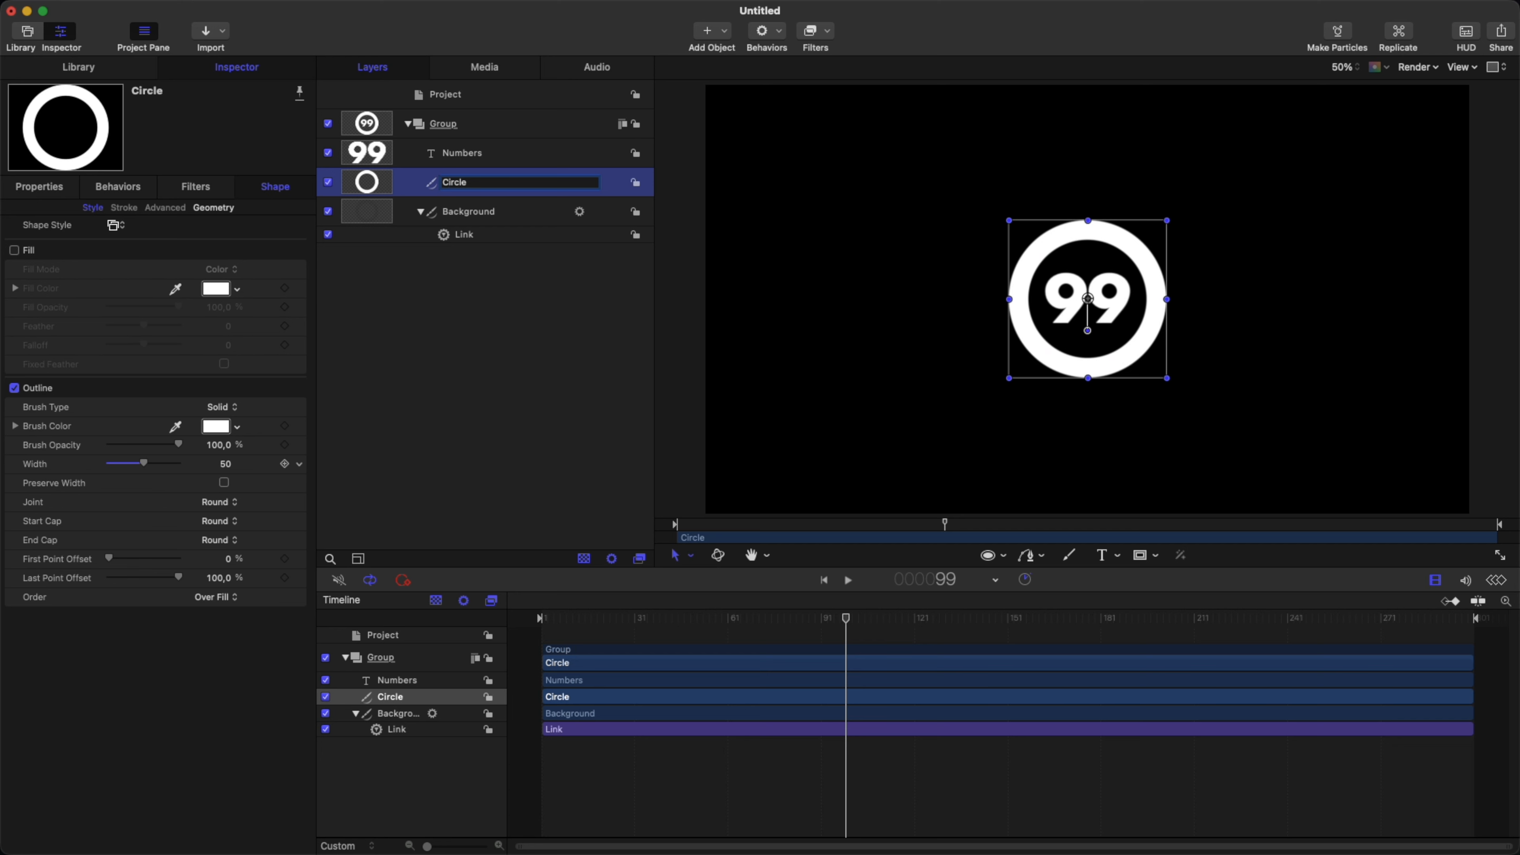
{"action": "left_click", "coordinate": [286, 577]}
{"action": "mouse_move", "coordinate": [383, 758]}
{"action": "left_click", "coordinate": [493, 739]}
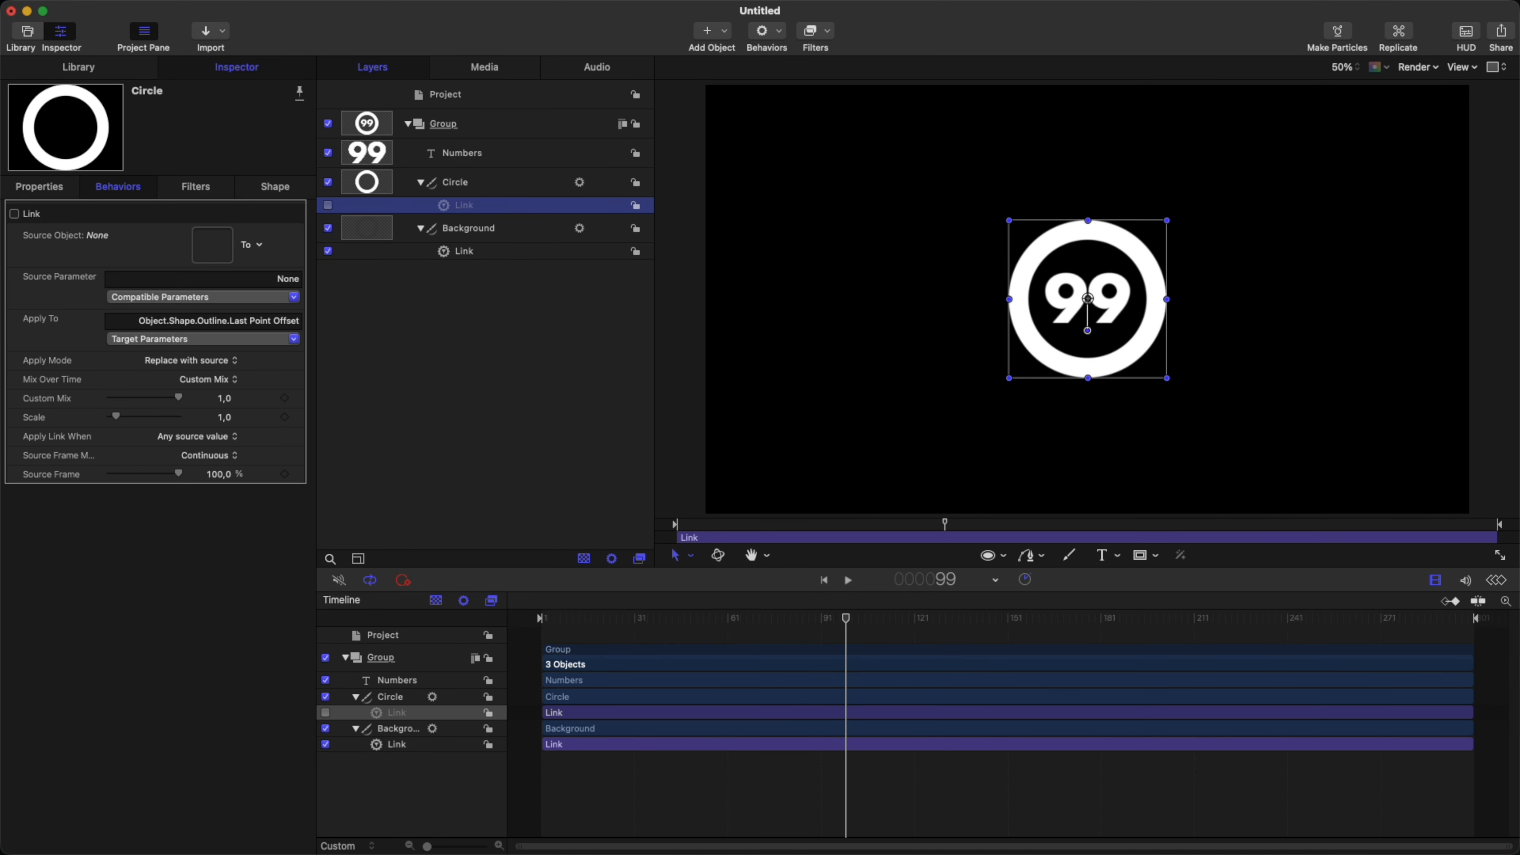
- Make Numbers the source object of the Circle's link, with its Value as the source parameter
{"action": "left_click_drag", "start_coordinate": [462, 153], "coordinate": [212, 244]}
{"action": "left_click", "coordinate": [203, 338]}
{"action": "mouse_move", "coordinate": [204, 335]}
{"action": "left_click", "coordinate": [440, 492]}
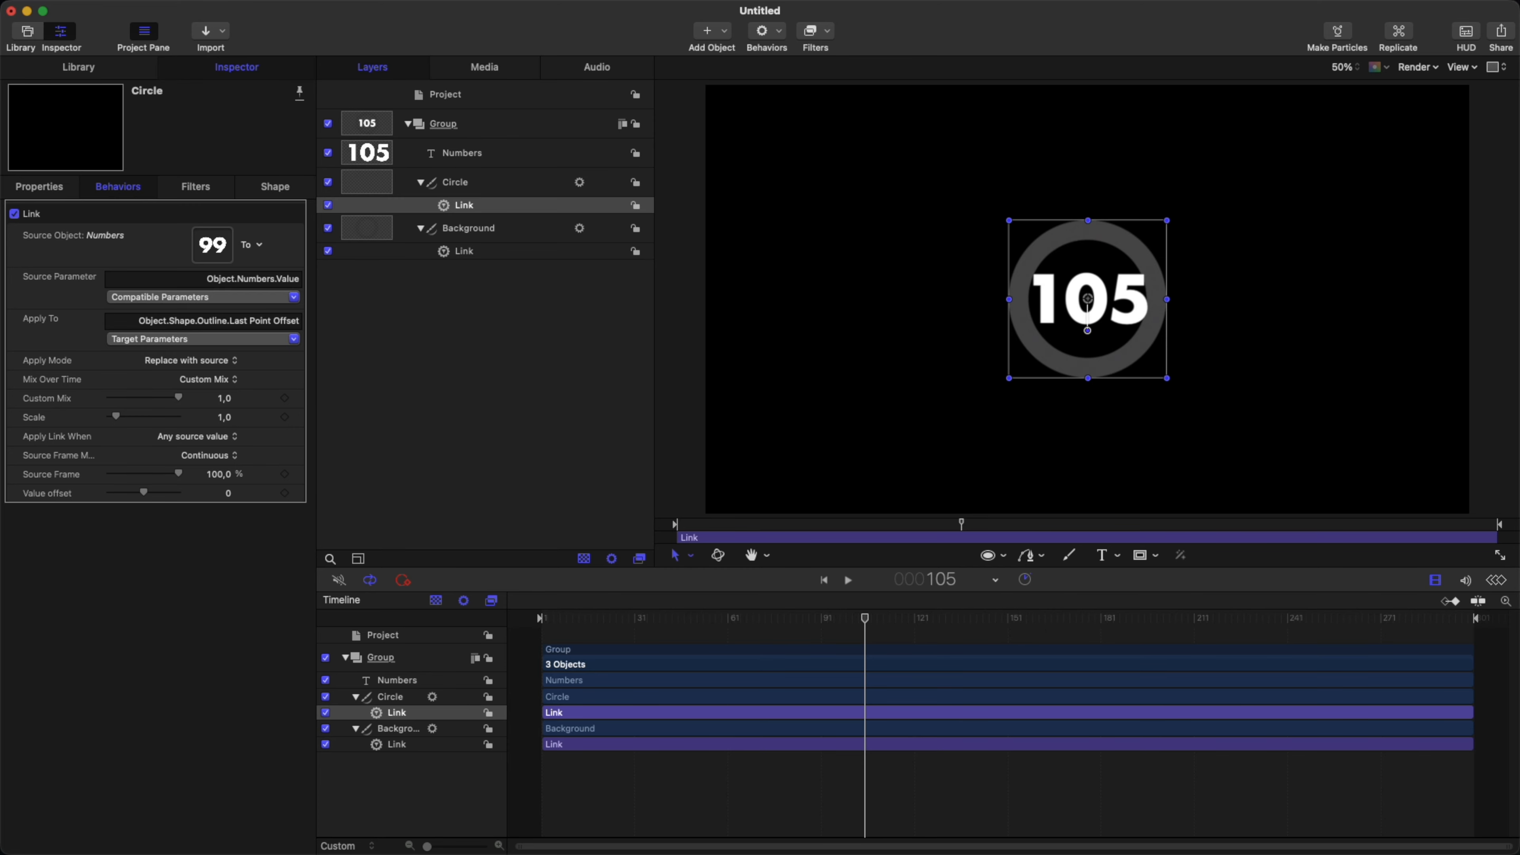
- Turn off the Numbers generator's Animate option with its Value at 0, and move the playhead to frame 29
{"action": "left_click", "coordinate": [461, 153]}
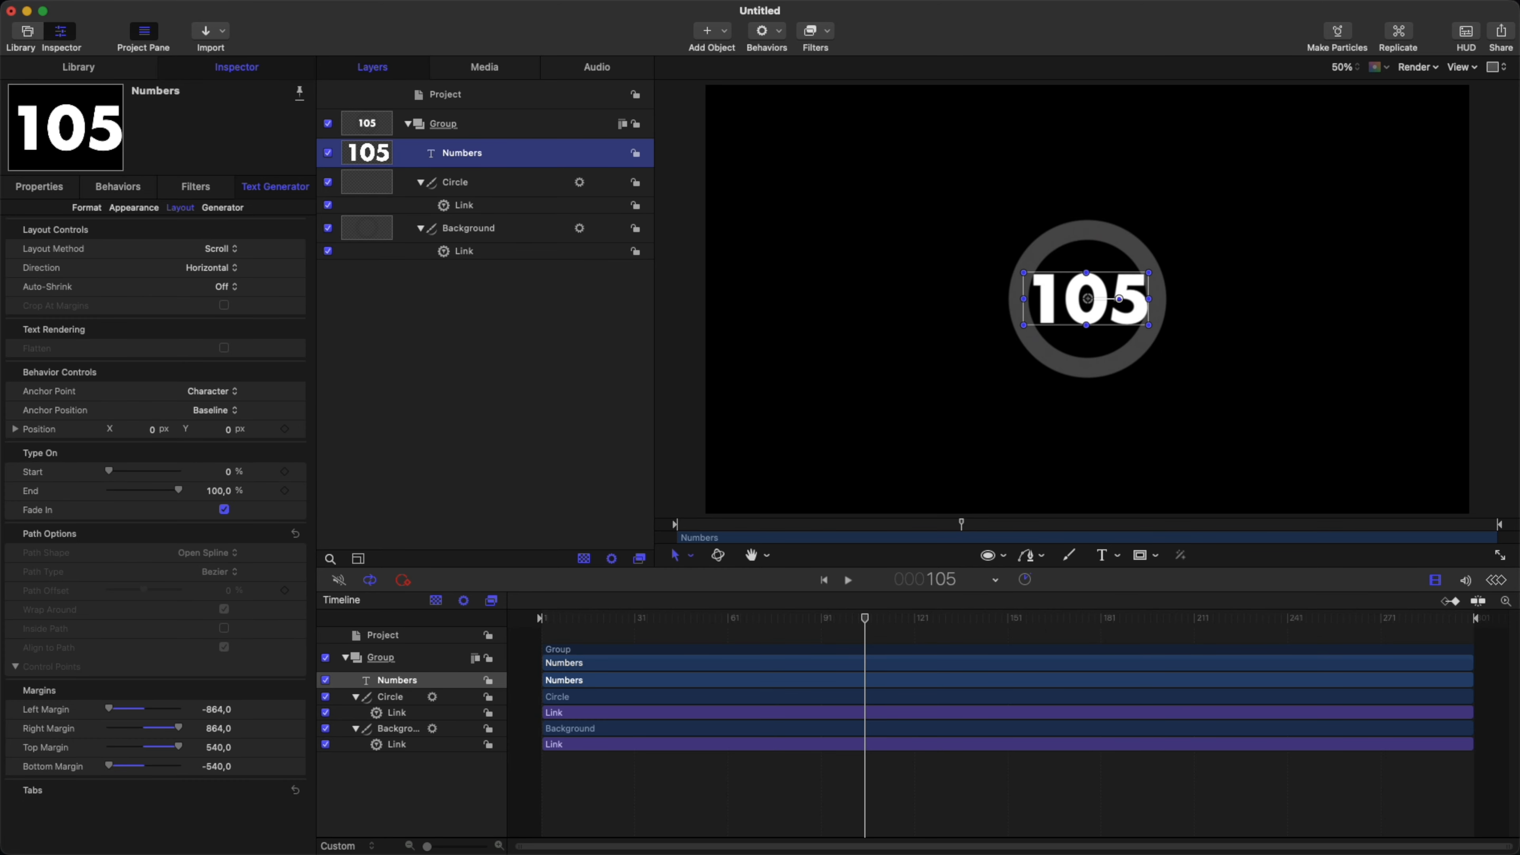
{"action": "left_click", "coordinate": [222, 208]}
{"action": "left_click", "coordinate": [224, 248]}
{"action": "left_click_drag", "start_coordinate": [865, 618], "coordinate": [541, 617]}
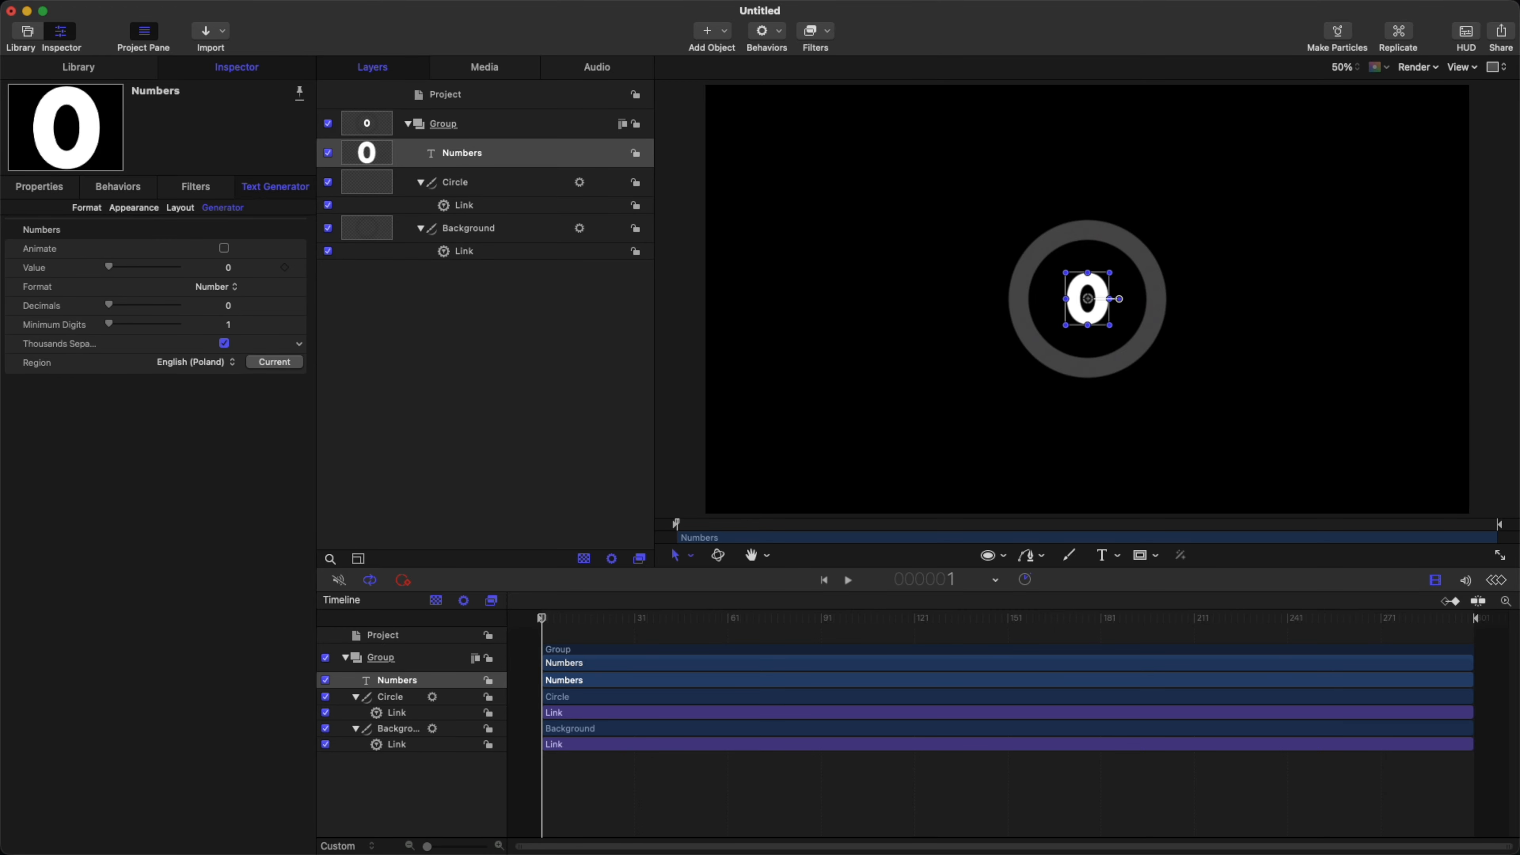
{"action": "mouse_move", "coordinate": [108, 266]}
{"action": "left_mouse_down"}
{"action": "mouse_move", "coordinate": [142, 266]}
{"action": "mouse_move", "coordinate": [108, 266]}
{"action": "left_mouse_up"}
{"action": "left_click_drag", "start_coordinate": [541, 618], "coordinate": [628, 618]}
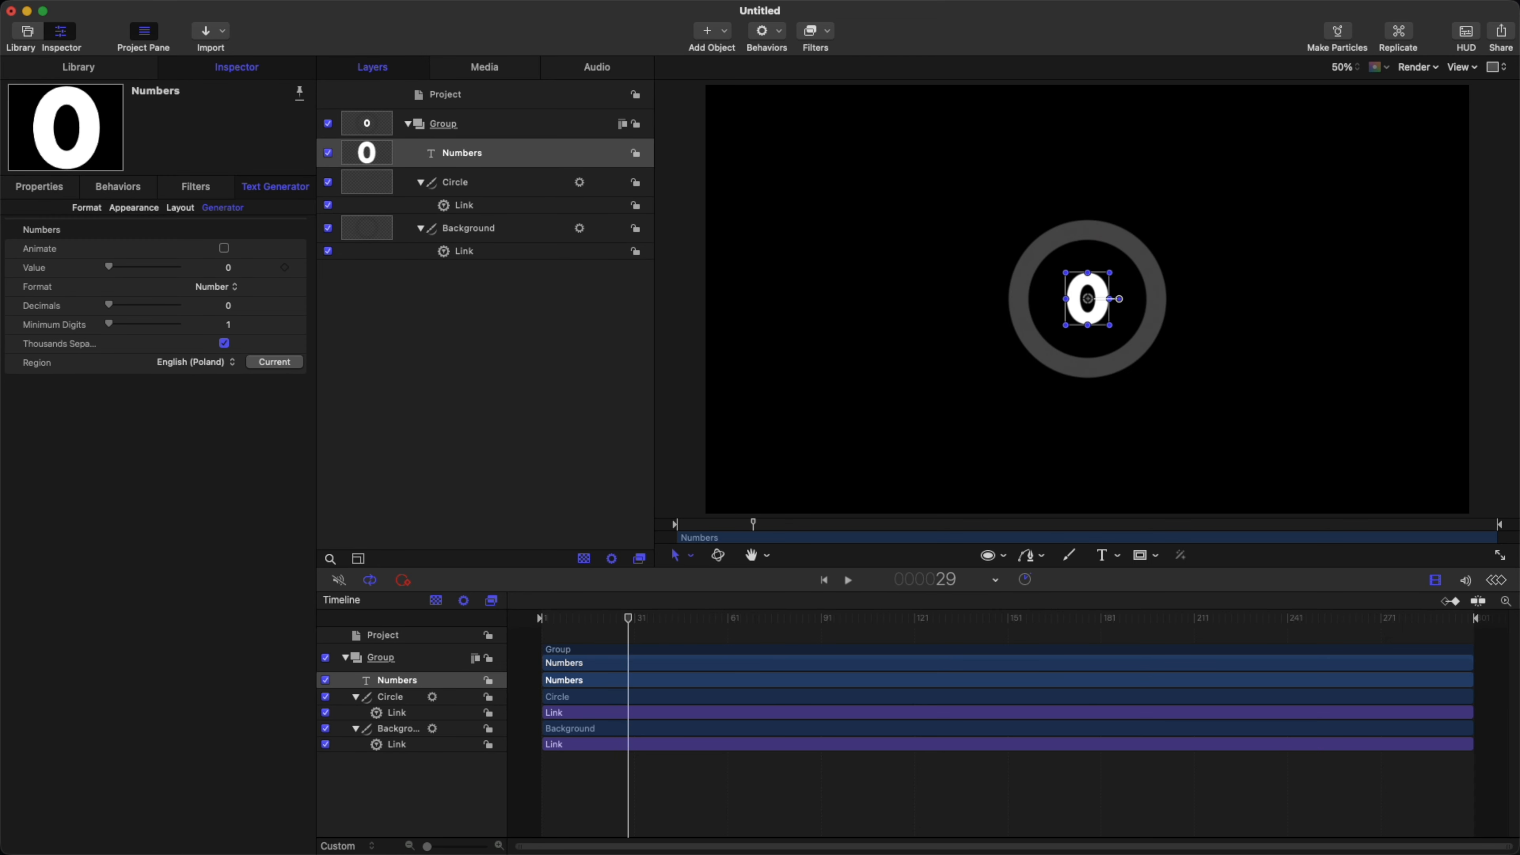
- Add a Ramp parameter behavior to the Numbers generator
{"action": "left_click", "coordinate": [560, 149]}
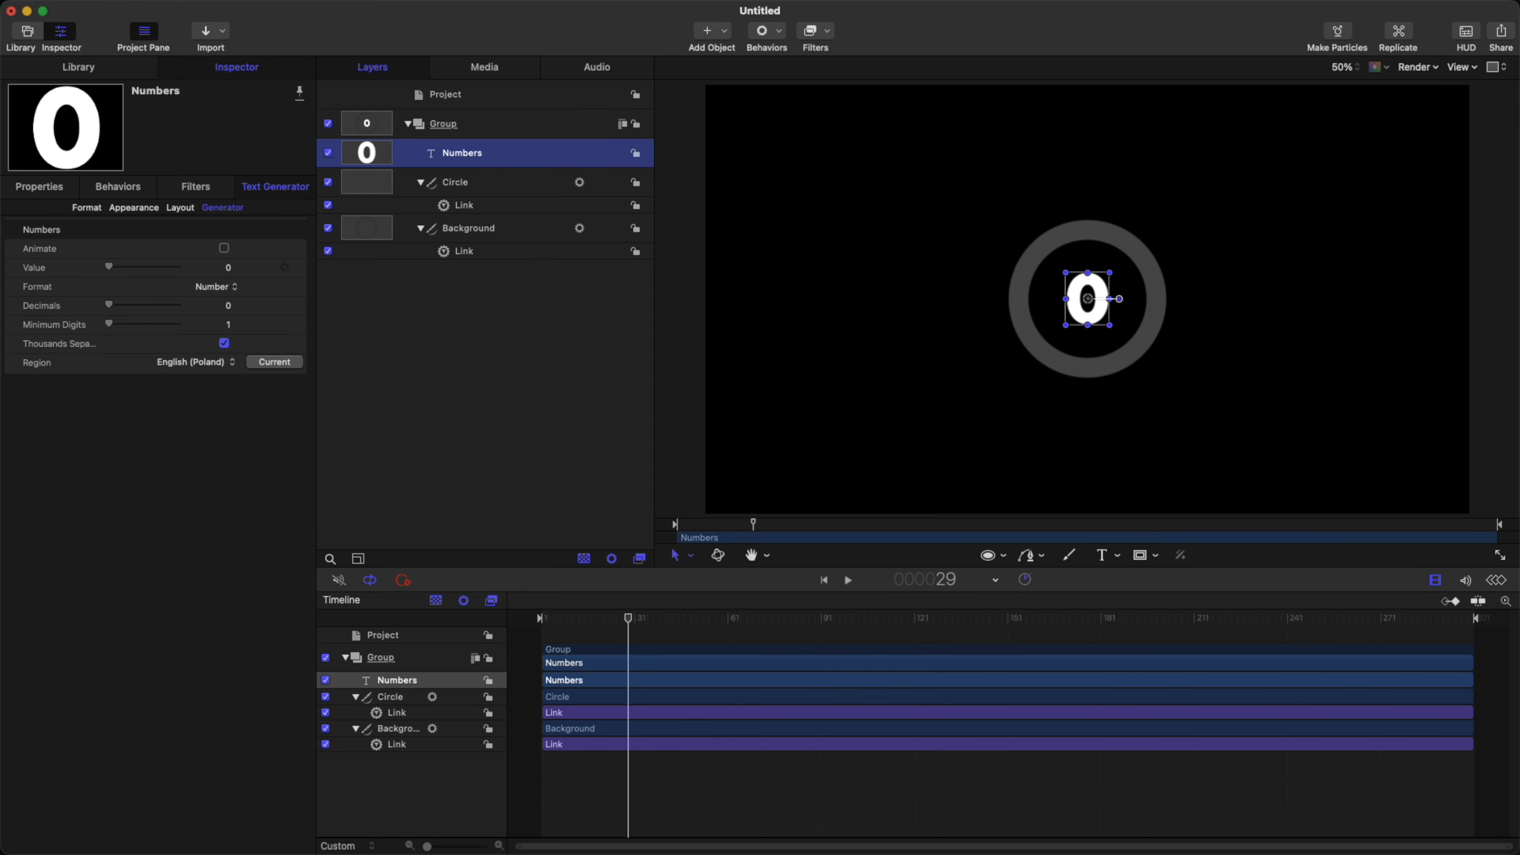
{"action": "left_click", "coordinate": [766, 30]}
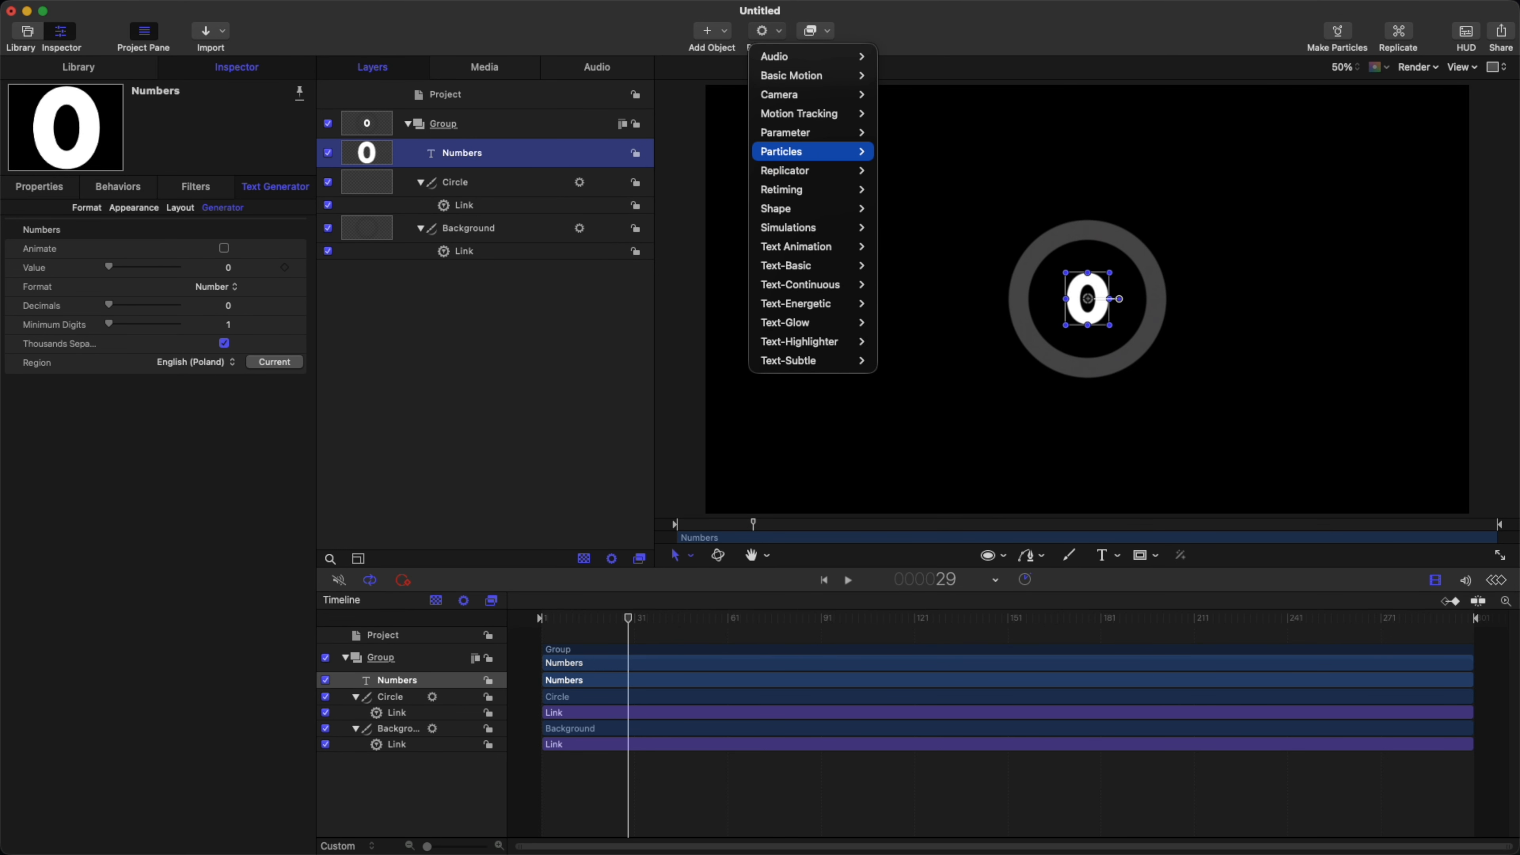
{"action": "mouse_move", "coordinate": [808, 132]}
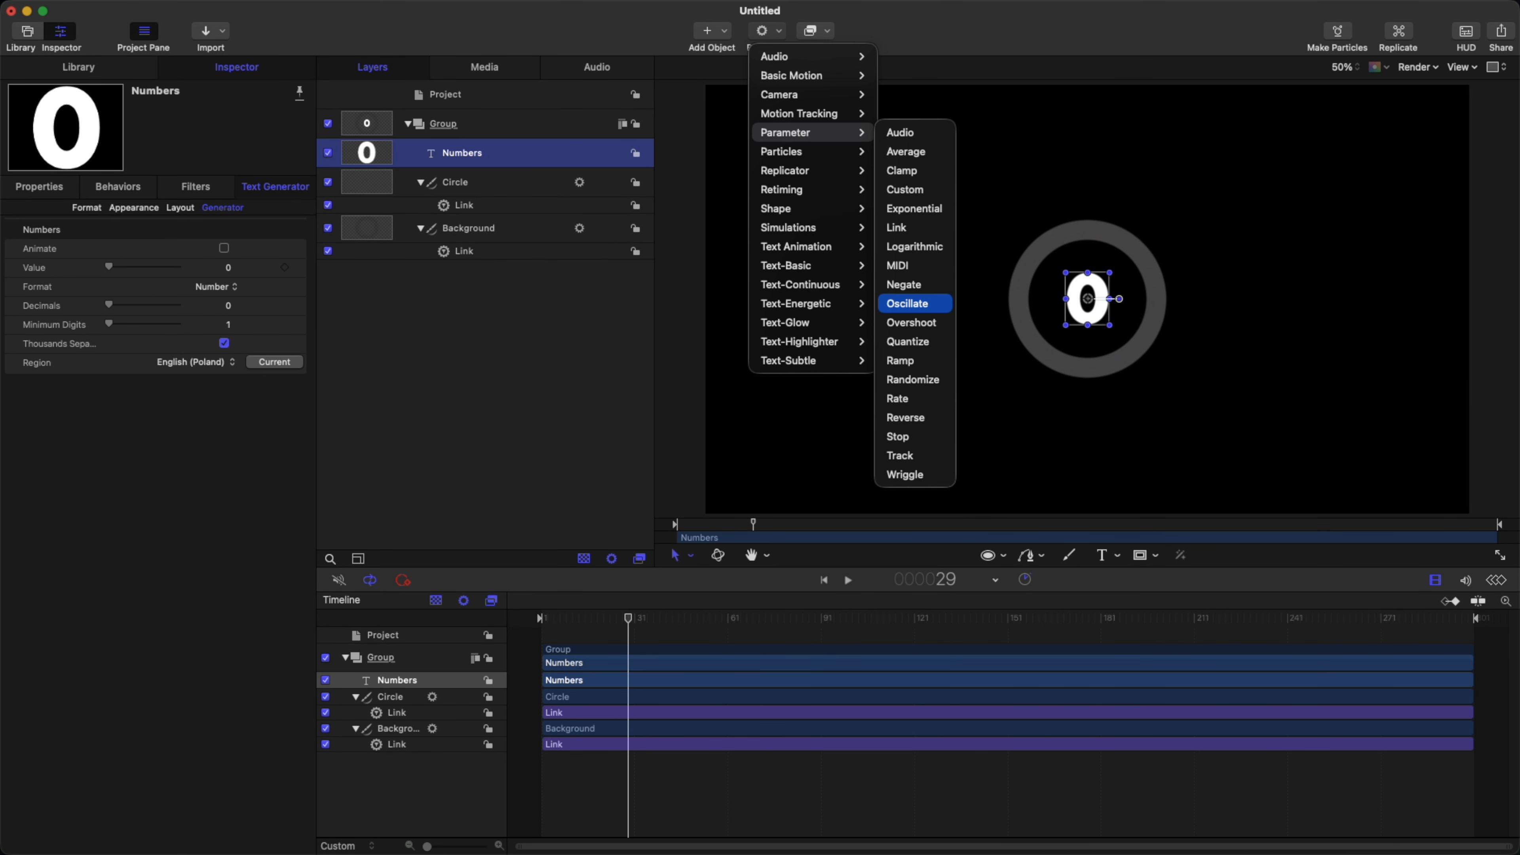
{"action": "left_click", "coordinate": [901, 360]}
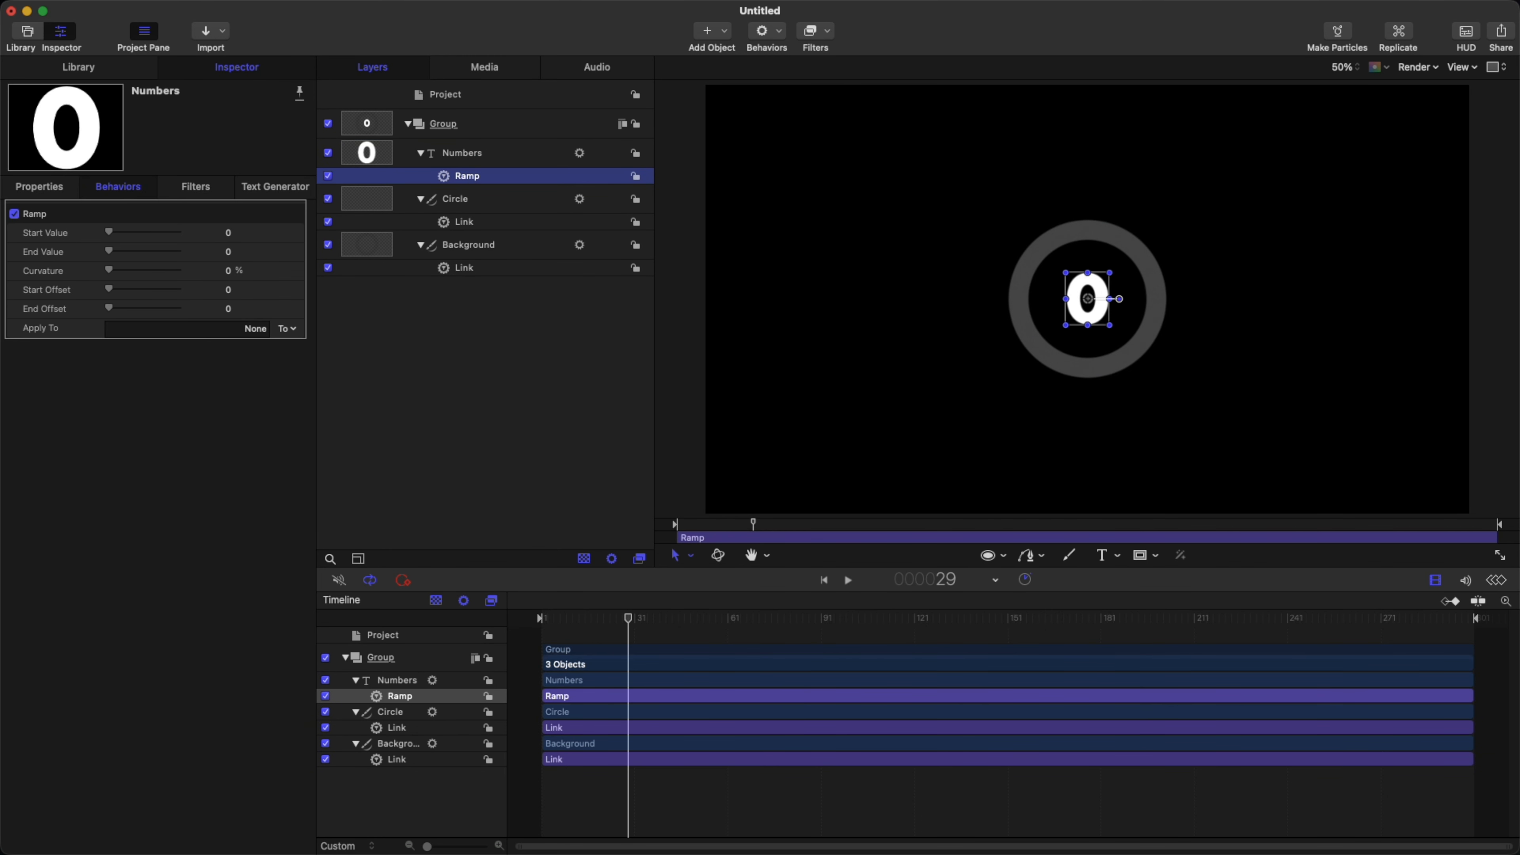
- Apply the Ramp to the Numbers object's Value with an End Value of 100, and check the count at the last frame
{"action": "left_click", "coordinate": [286, 328]}
{"action": "mouse_move", "coordinate": [317, 366]}
{"action": "mouse_move", "coordinate": [419, 523]}
{"action": "left_click", "coordinate": [503, 523]}
{"action": "left_click_drag", "start_coordinate": [109, 250], "coordinate": [178, 250]}
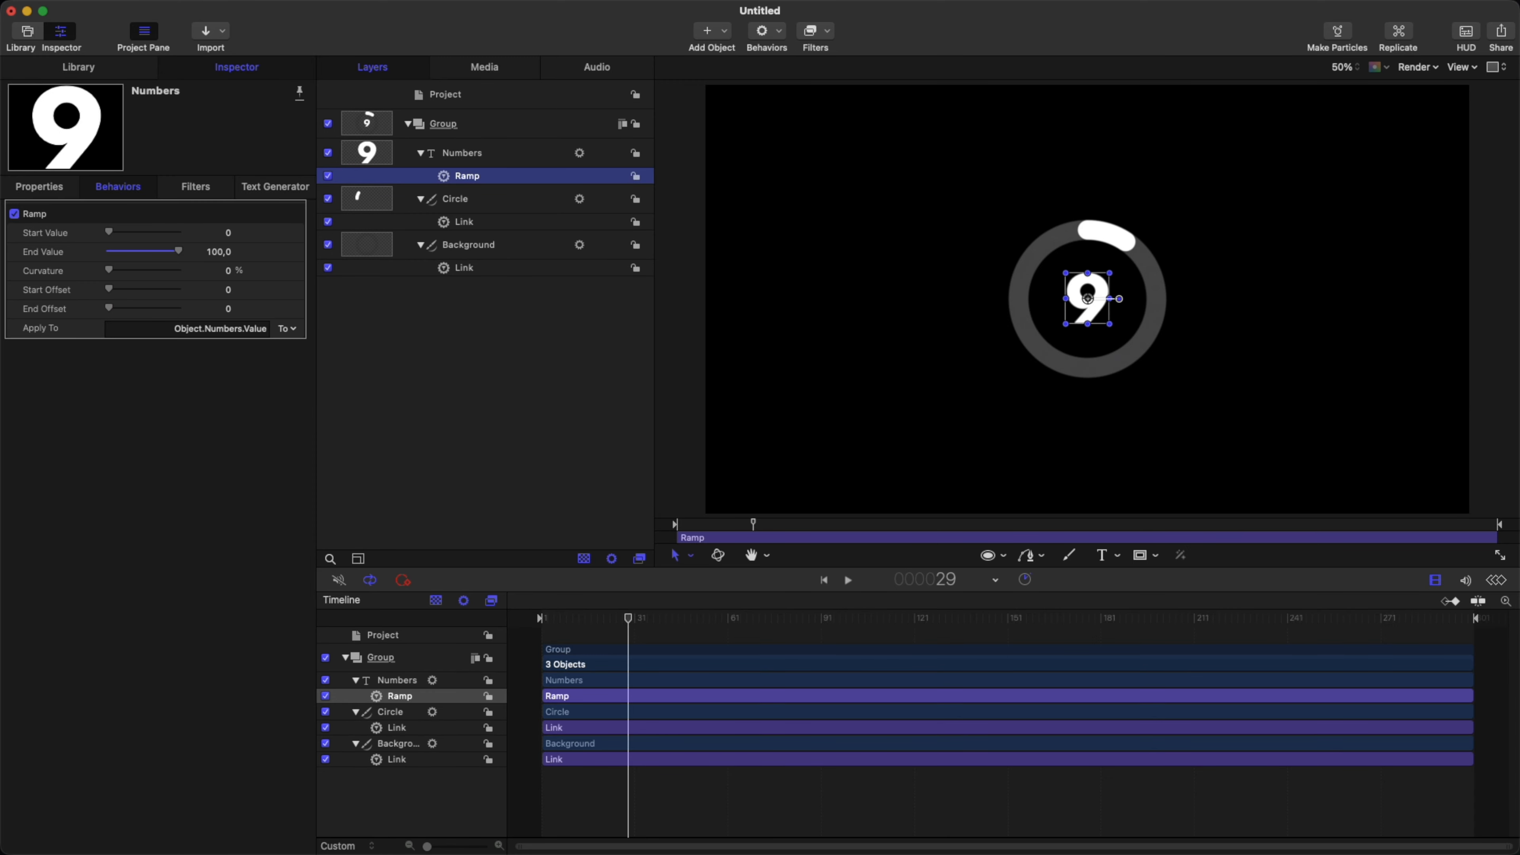
{"action": "left_click_drag", "start_coordinate": [628, 618], "coordinate": [1473, 618]}
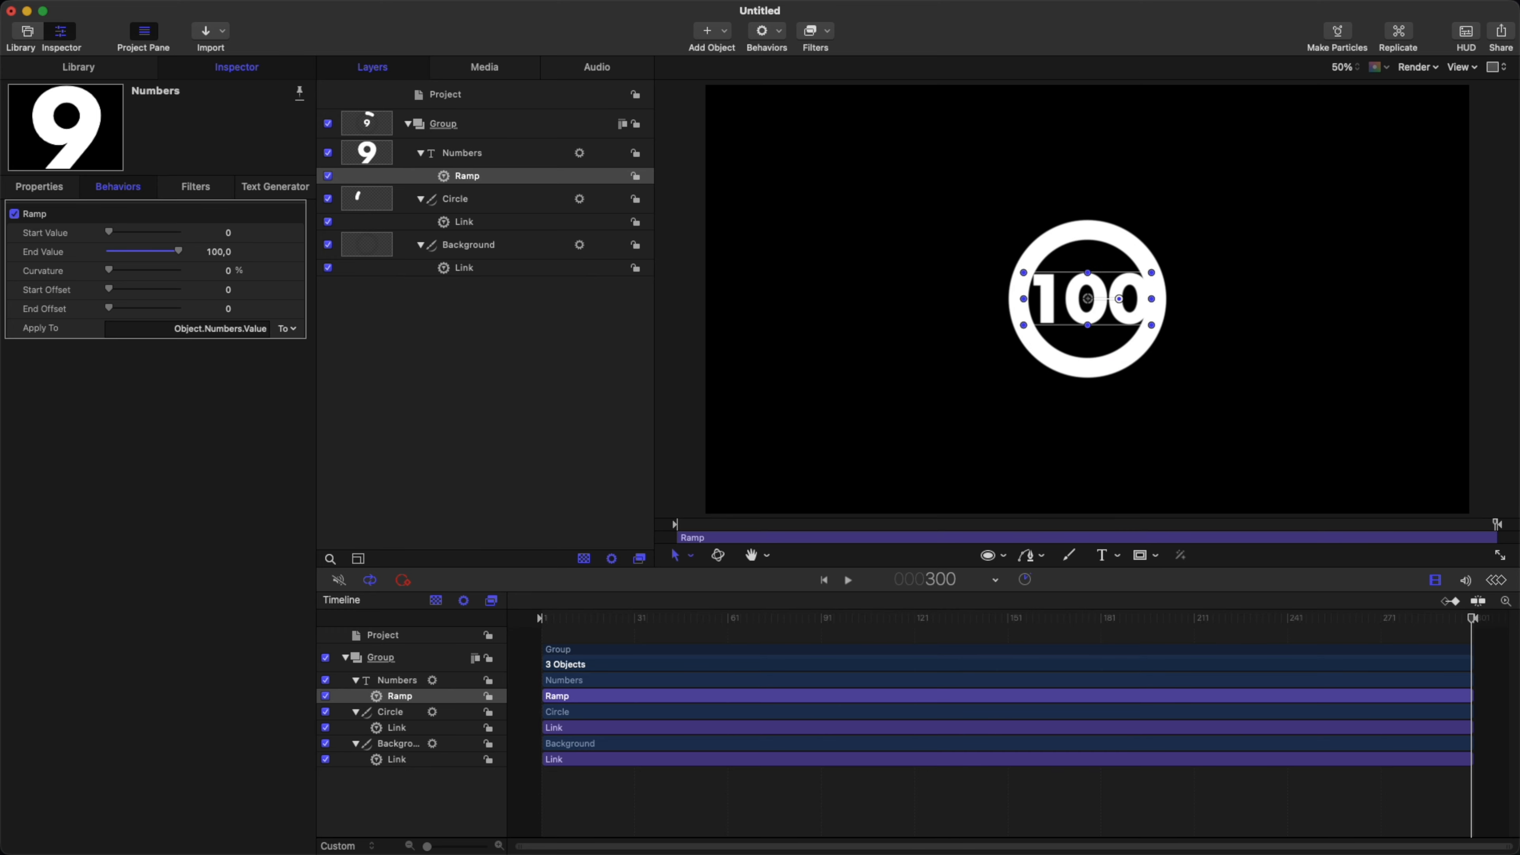
{"action": "key", "text": "Home"}
- Publish the Ramp's Start Value, End Value, Curvature, Start Offset and End Offset, and view the project's published parameters
{"action": "left_click", "coordinate": [299, 232]}
{"action": "left_click", "coordinate": [329, 469]}
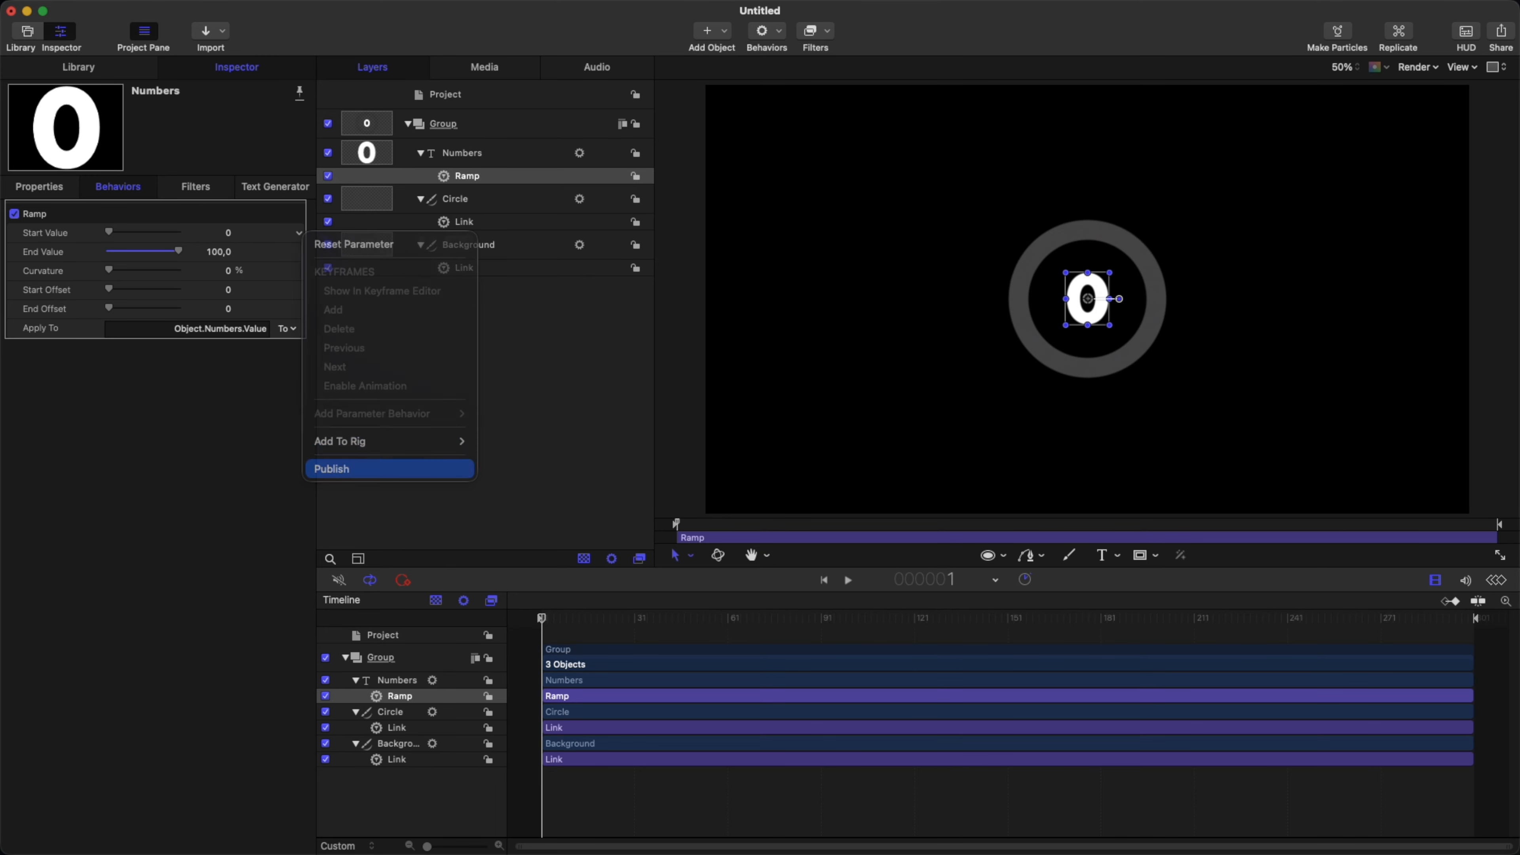
{"action": "left_click", "coordinate": [299, 252]}
{"action": "left_click", "coordinate": [329, 489]}
{"action": "left_click", "coordinate": [299, 270]}
{"action": "left_click", "coordinate": [329, 508]}
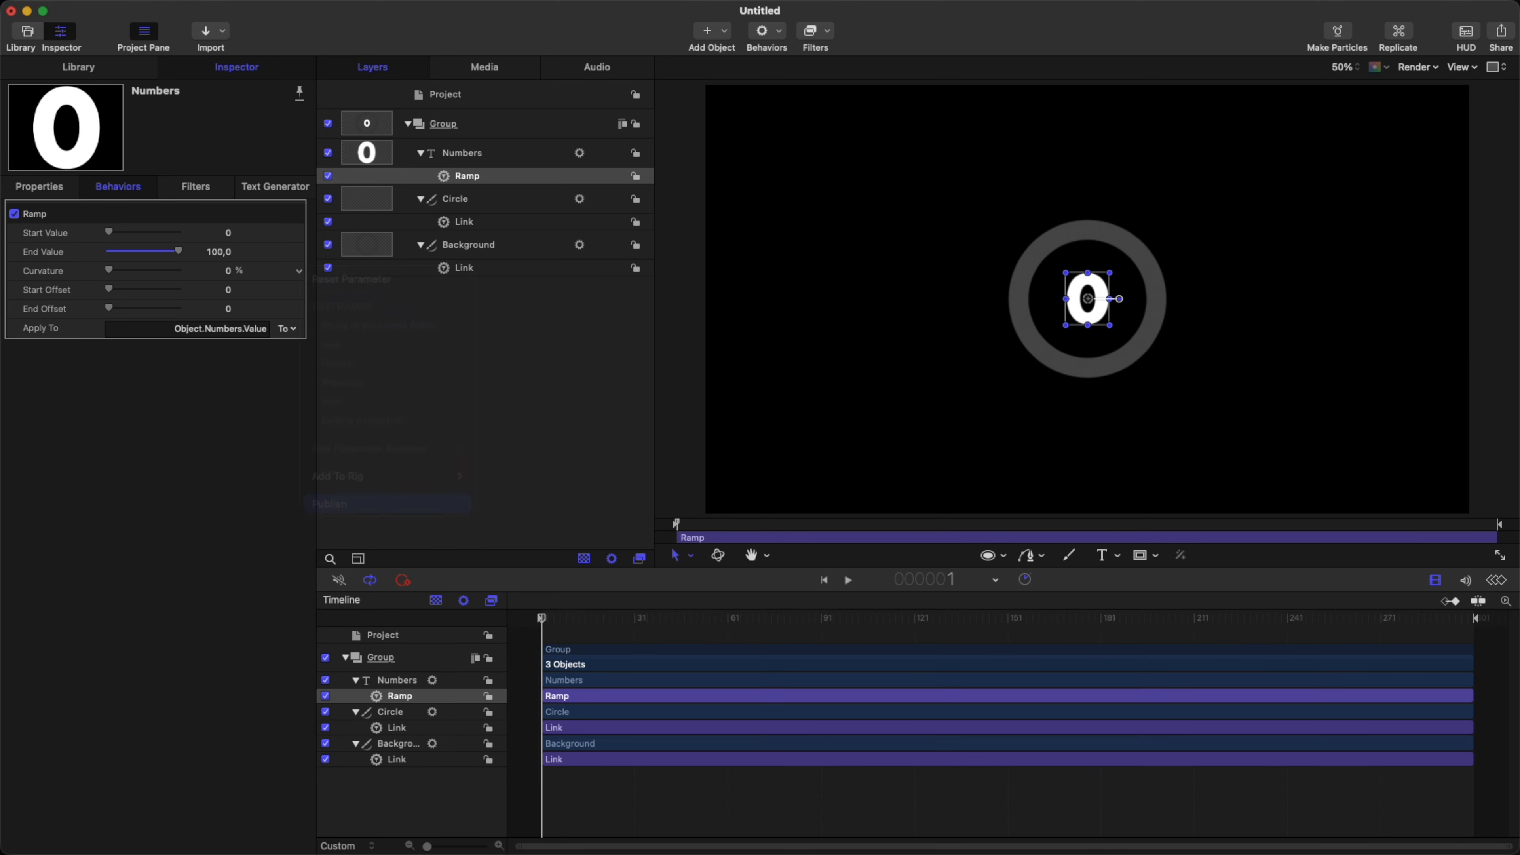
{"action": "left_click", "coordinate": [299, 289]}
{"action": "left_click", "coordinate": [328, 527]}
{"action": "left_click", "coordinate": [299, 309]}
{"action": "left_click", "coordinate": [329, 545]}
{"action": "left_click", "coordinate": [446, 95]}
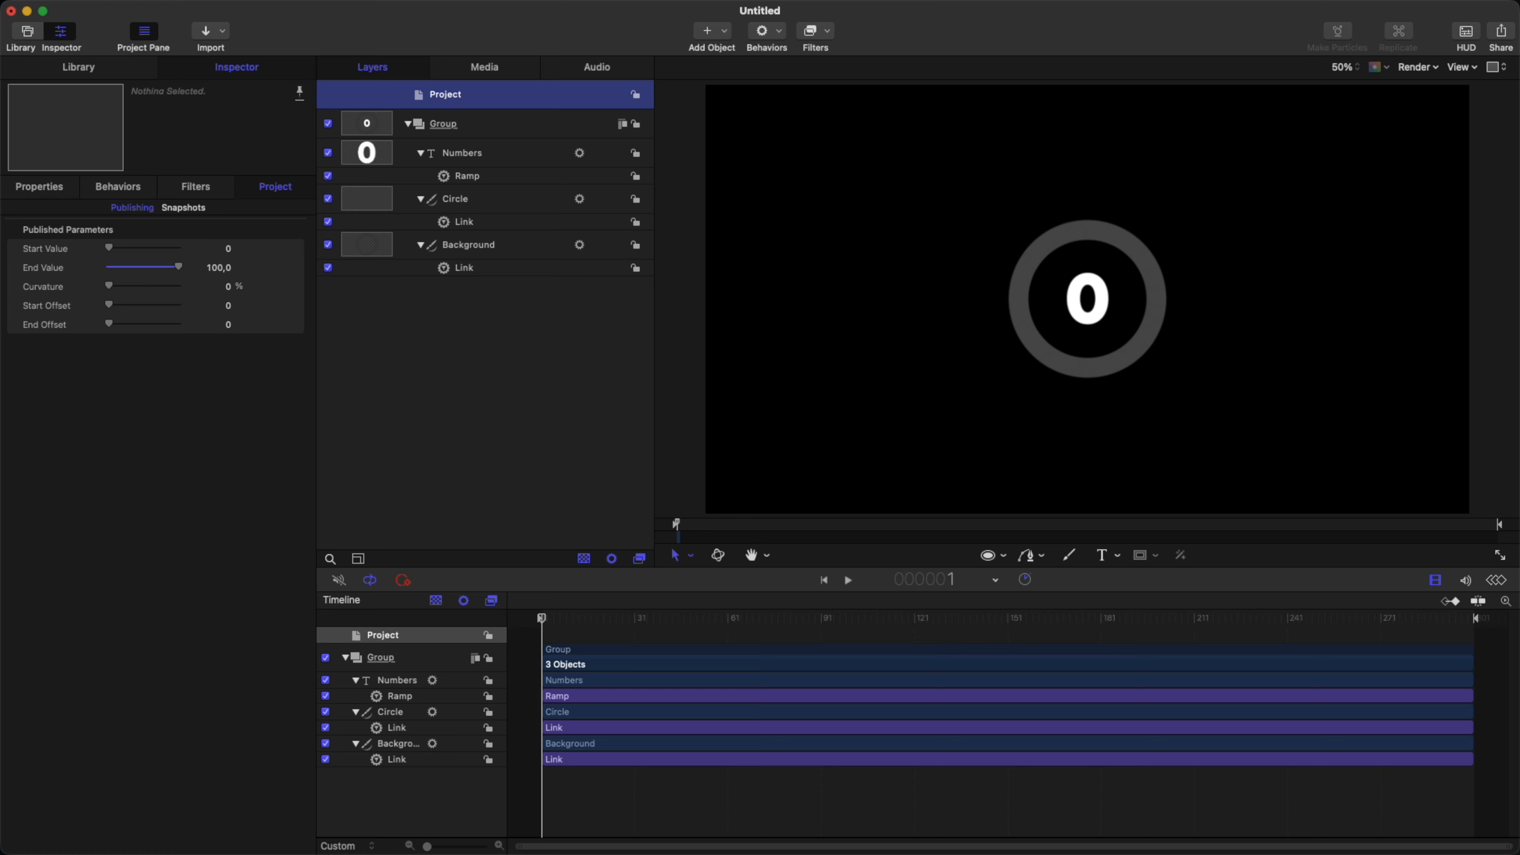
- Publish the face Color parameter of the Numbers text
{"action": "left_click", "coordinate": [462, 153]}
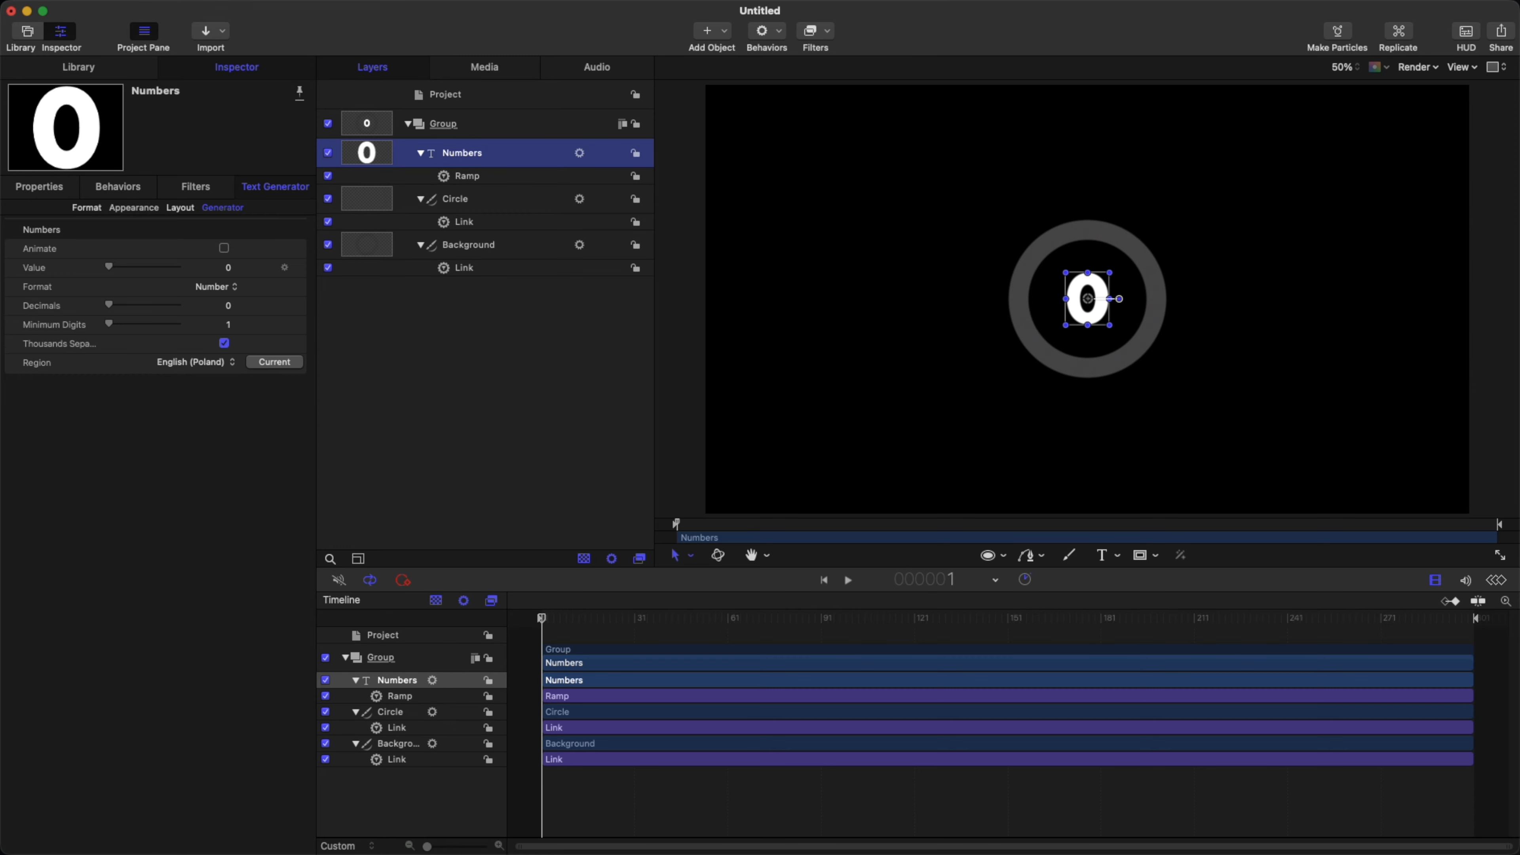
{"action": "left_click", "coordinate": [133, 207]}
{"action": "left_click", "coordinate": [285, 461]}
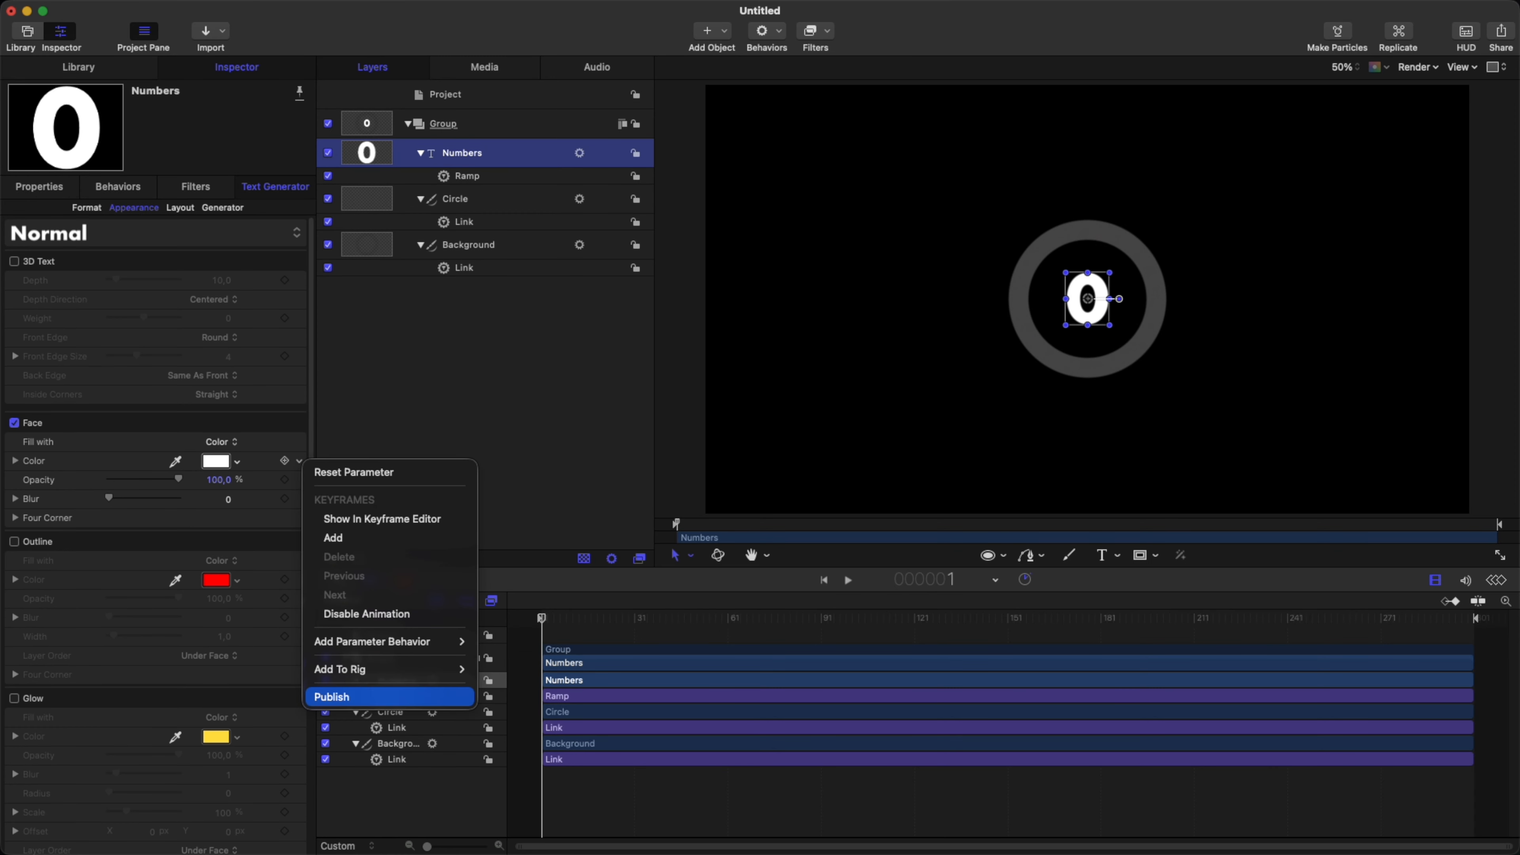
{"action": "left_click", "coordinate": [332, 696]}
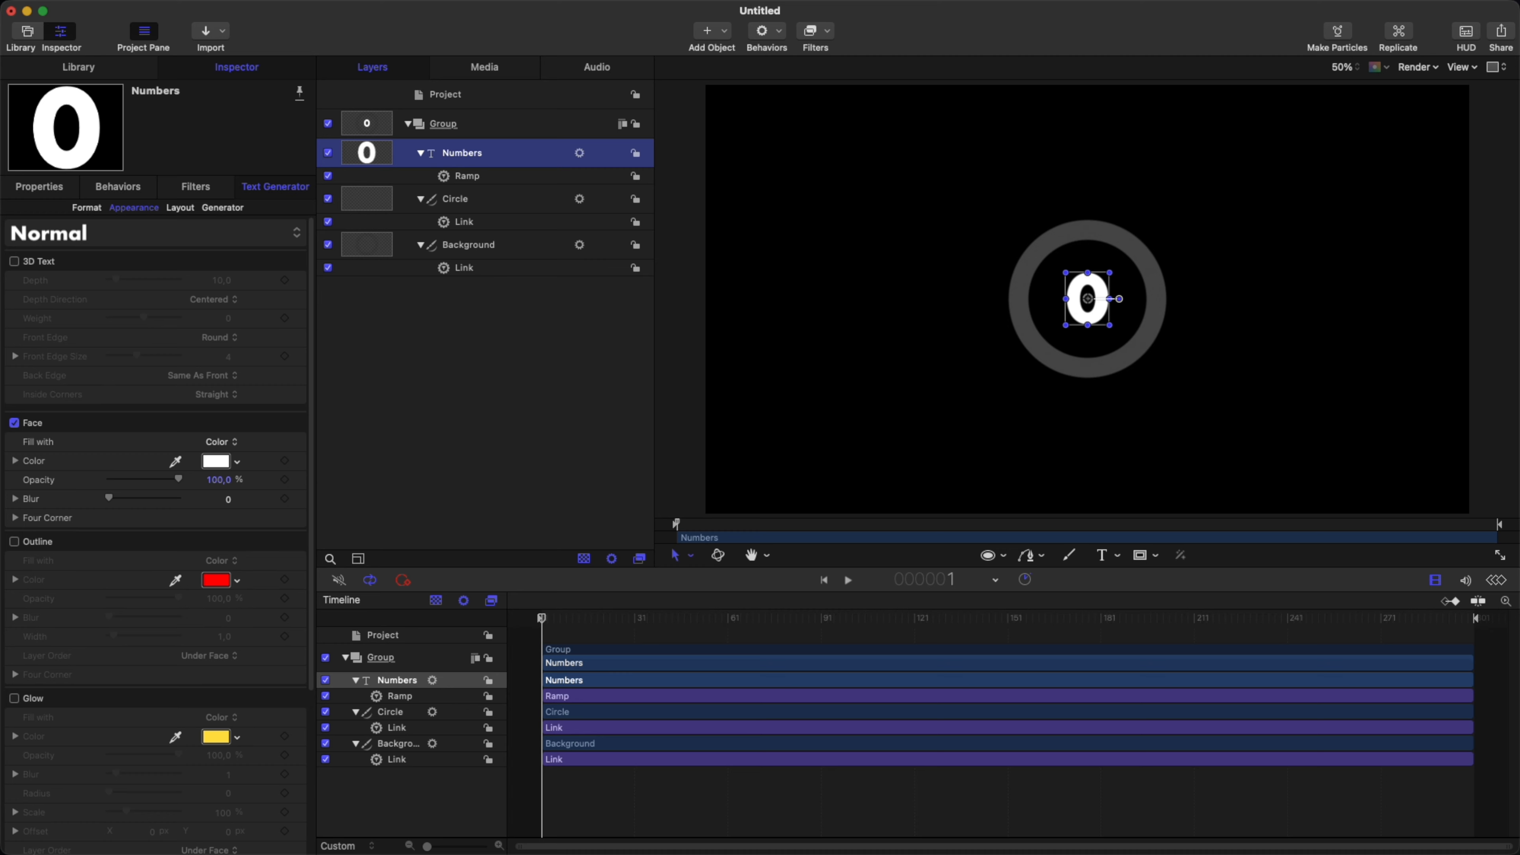
- Publish the Font and Size parameters of the Numbers text
{"action": "left_click", "coordinate": [87, 207]}
{"action": "left_click", "coordinate": [298, 300]}
{"action": "left_click", "coordinate": [334, 537]}
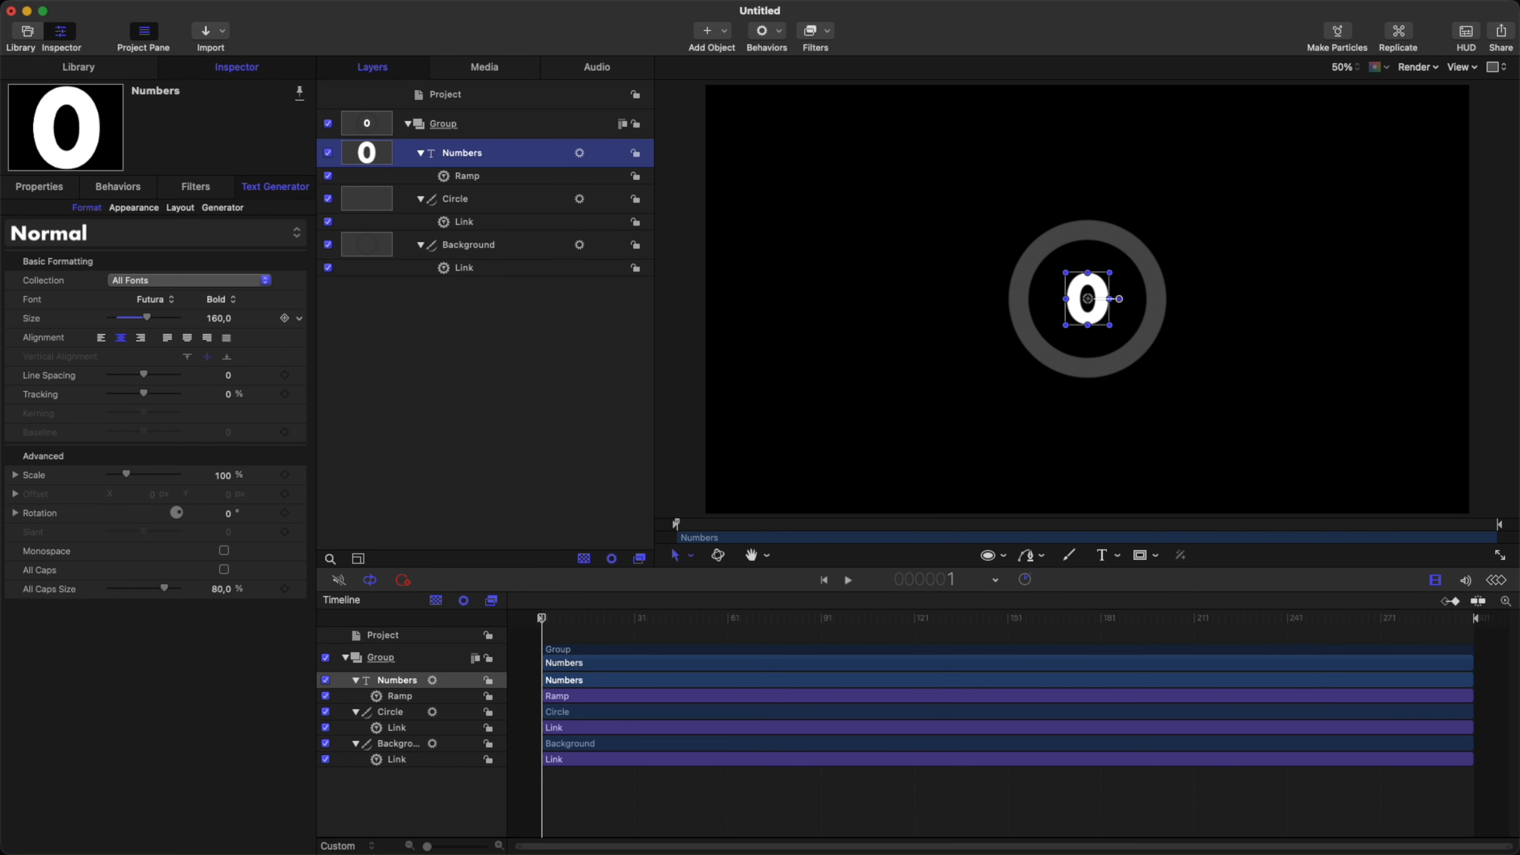
{"action": "left_click", "coordinate": [285, 317]}
{"action": "left_click", "coordinate": [334, 554]}
- Rename the published Color and Size parameters of the project as Font Color and Font Size
{"action": "left_click", "coordinate": [445, 94]}
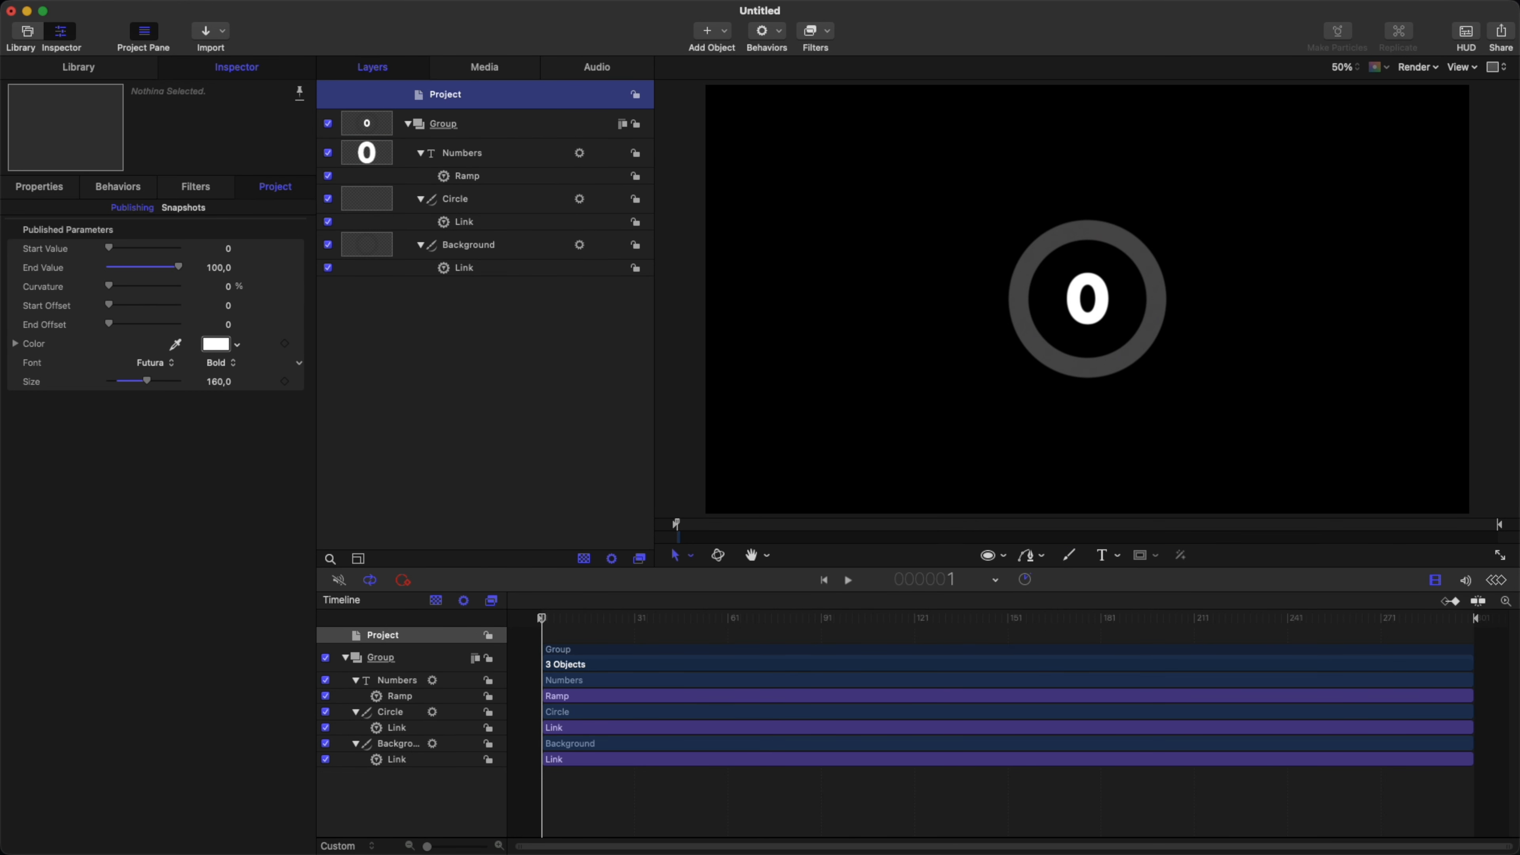
{"action": "double_click", "coordinate": [34, 343]}
{"action": "key", "text": "Left"}
{"action": "type", "text": "Font"}
{"action": "key", "text": "Return"}
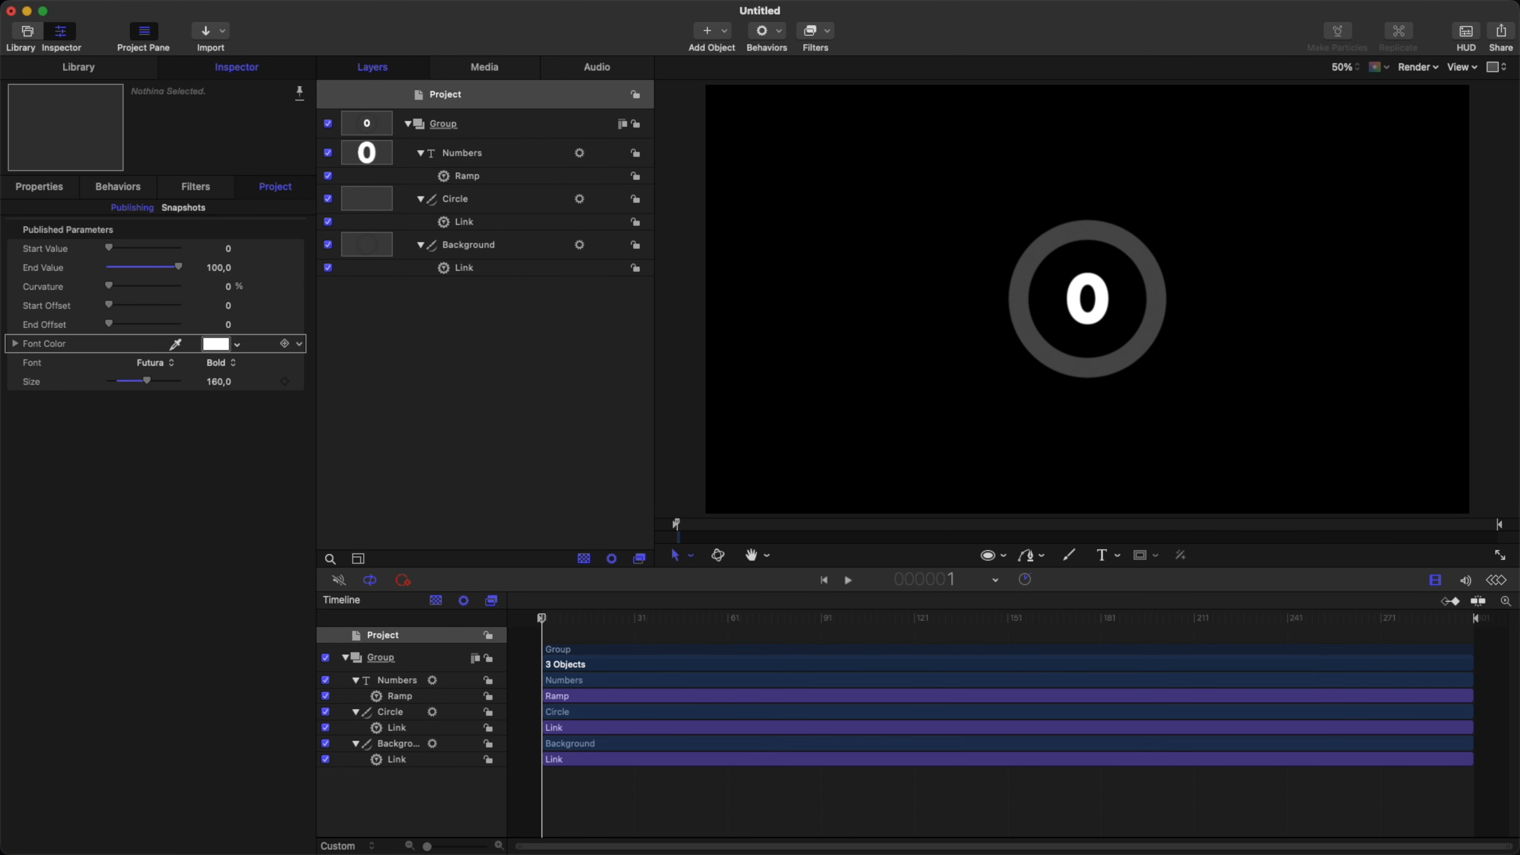
{"action": "double_click", "coordinate": [31, 382]}
{"action": "key", "text": "Left"}
{"action": "type", "text": "Font"}
{"action": "key", "text": "Return"}
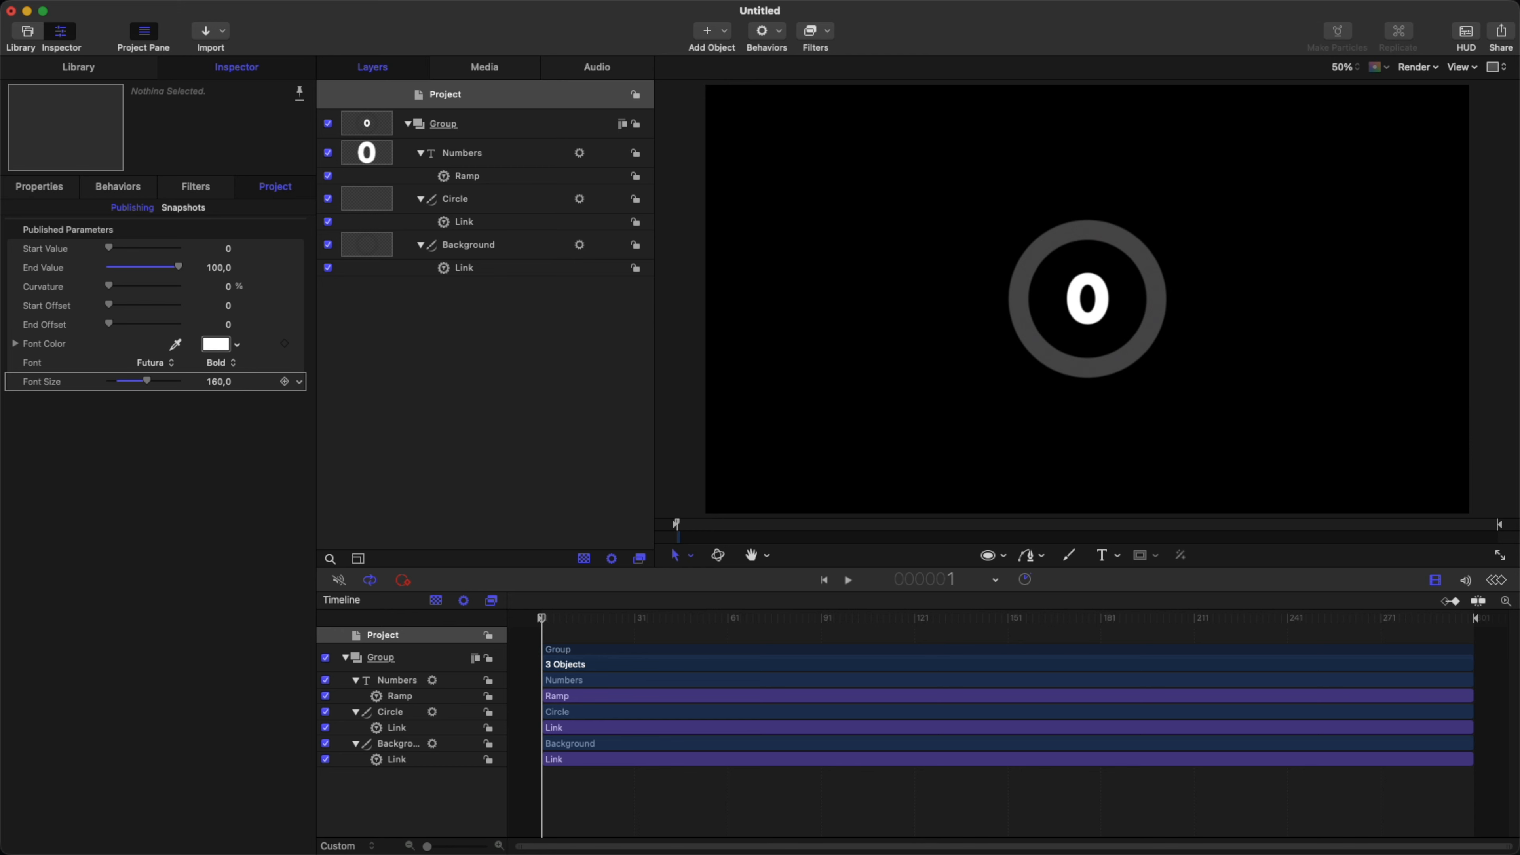
- Publish the Circle's outline Brush Color and Width
{"action": "left_click", "coordinate": [456, 199]}
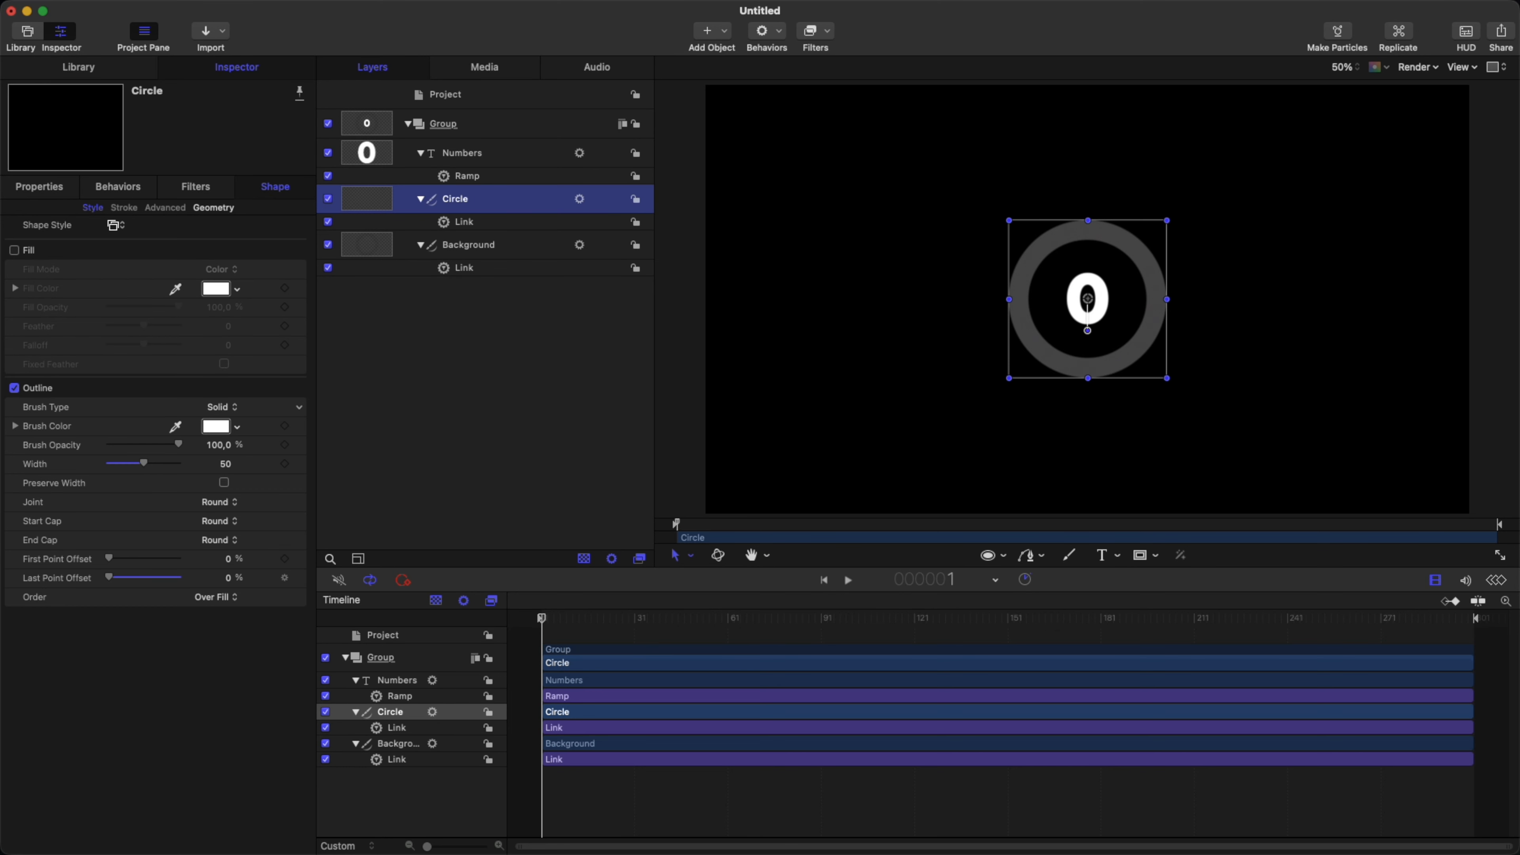
{"action": "left_click", "coordinate": [299, 427]}
{"action": "left_click", "coordinate": [335, 662]}
{"action": "left_click", "coordinate": [299, 464]}
{"action": "left_click", "coordinate": [335, 695]}
- Publish the Background's outline Brush Color and Brush Opacity
{"action": "left_click", "coordinate": [468, 245]}
{"action": "left_click", "coordinate": [300, 425]}
{"action": "left_click", "coordinate": [336, 658]}
{"action": "left_click", "coordinate": [299, 445]}
{"action": "left_click", "coordinate": [336, 677]}
- Prefix the Background's published Brush Color and Brush Opacity names with BG in the project's parameter list
{"action": "left_click", "coordinate": [445, 95]}
{"action": "double_click", "coordinate": [47, 438]}
{"action": "key", "text": "Left"}
{"action": "type", "text": "BG"}
{"action": "key", "text": "Tab"}
{"action": "key", "text": "Left"}
{"action": "type", "text": "BG"}
{"action": "key", "text": "Return"}
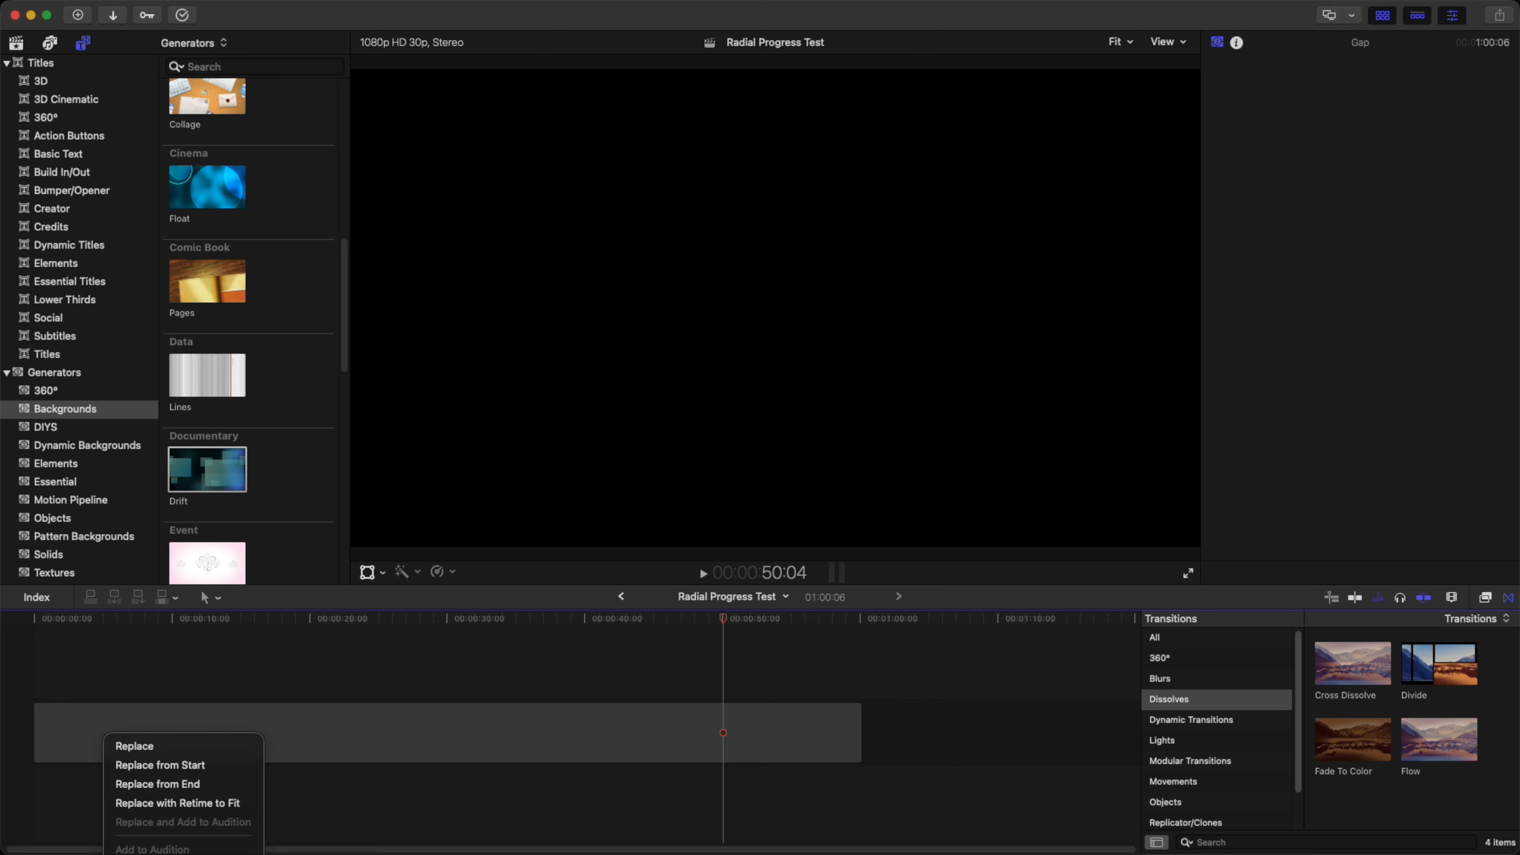
- In Final Cut Pro, replace the gap from start with the Drift background and connect the Radial Progress generator above it at about 20 seconds
{"action": "left_click", "coordinate": [160, 765]}
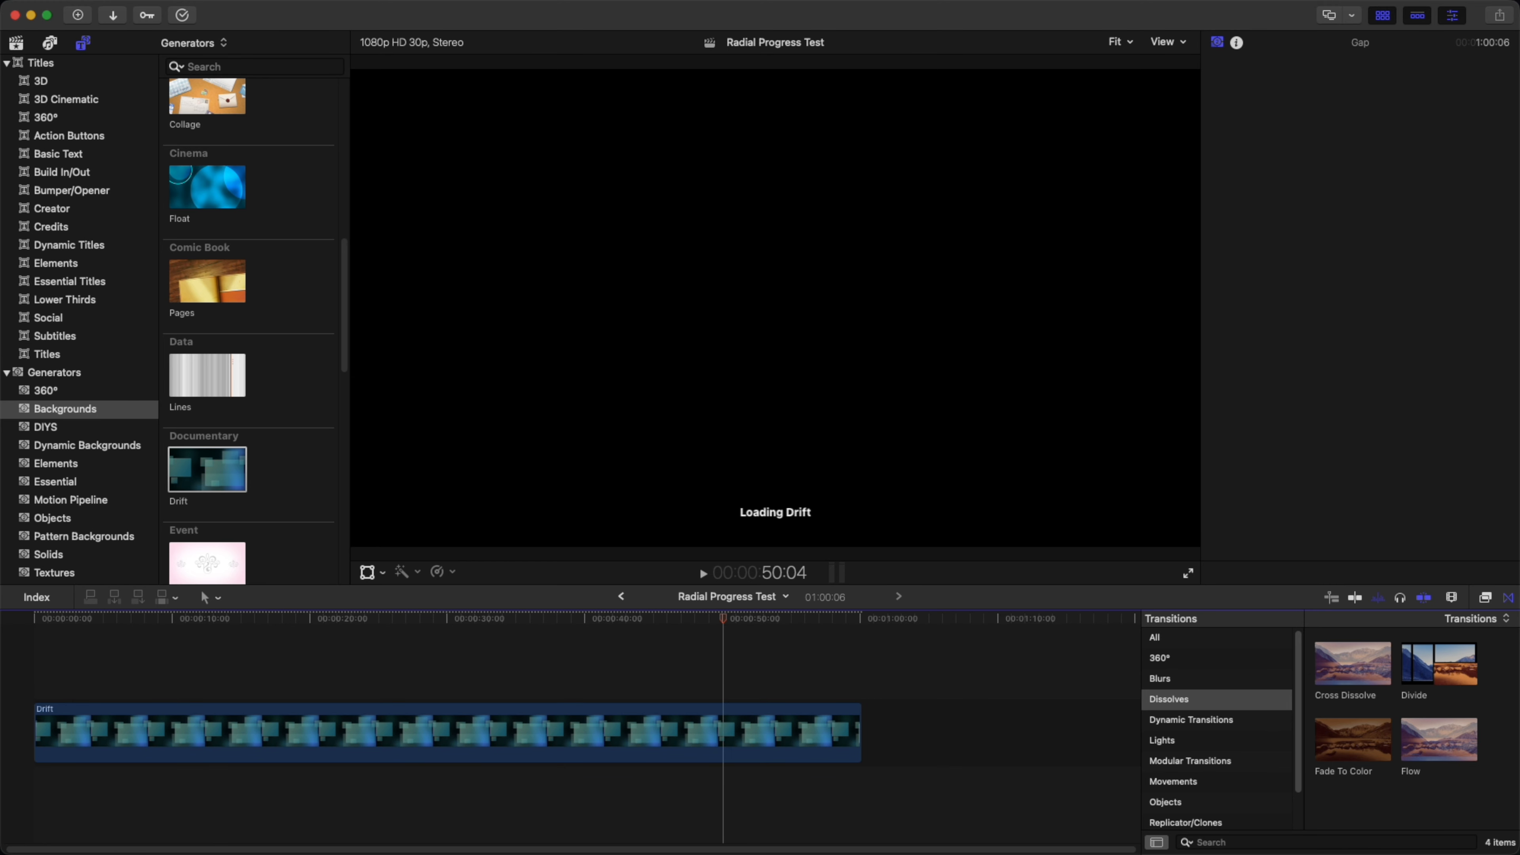
{"action": "left_click_drag", "start_coordinate": [138, 618], "coordinate": [264, 619]}
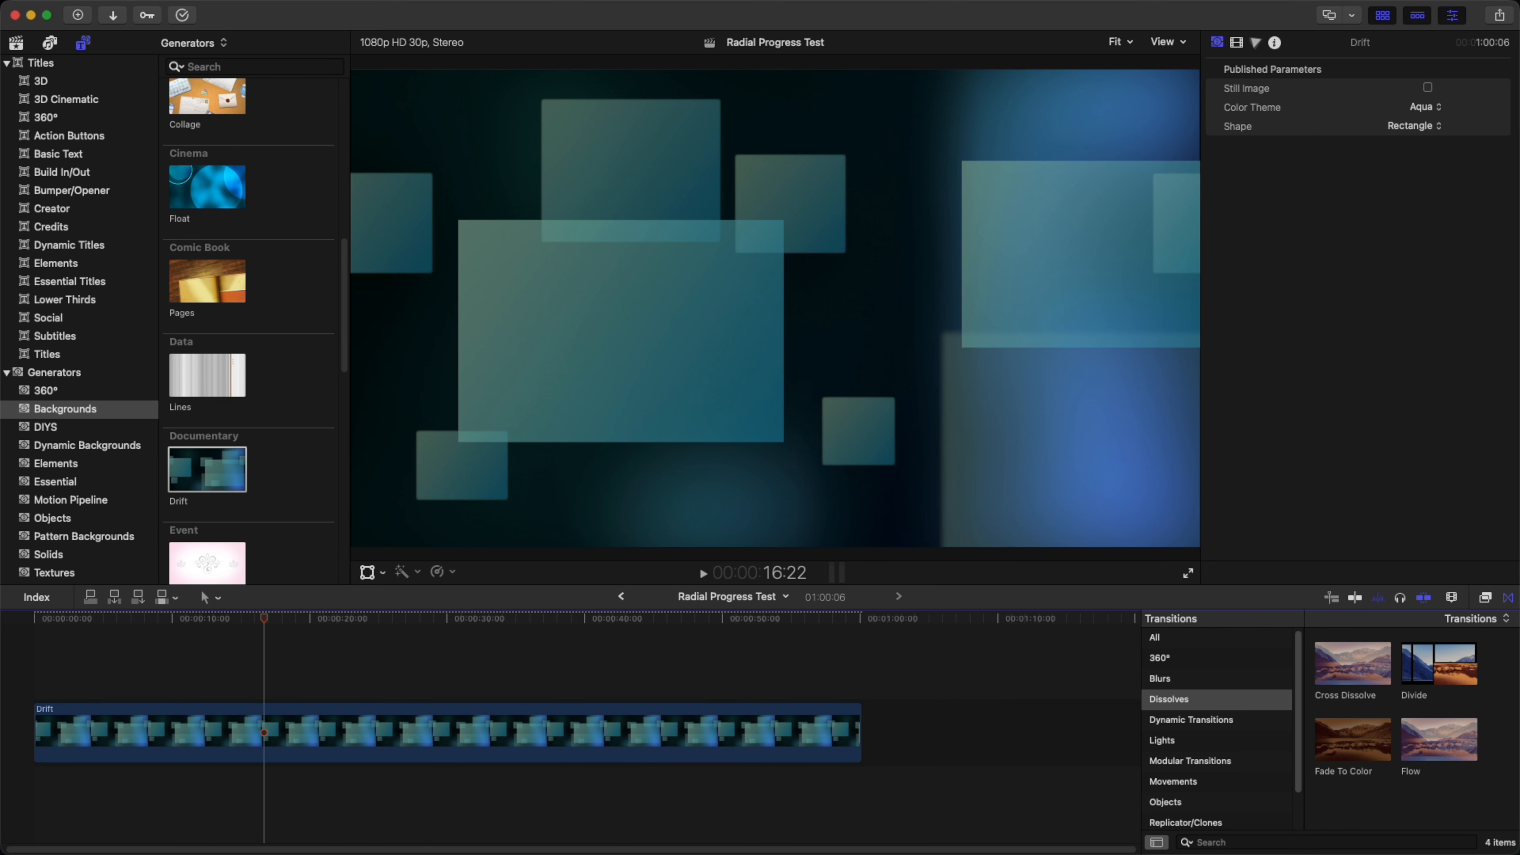
{"action": "left_click", "coordinate": [71, 499]}
{"action": "left_click_drag", "start_coordinate": [207, 132], "coordinate": [316, 664]}
{"action": "left_click_drag", "start_coordinate": [264, 619], "coordinate": [443, 618]}
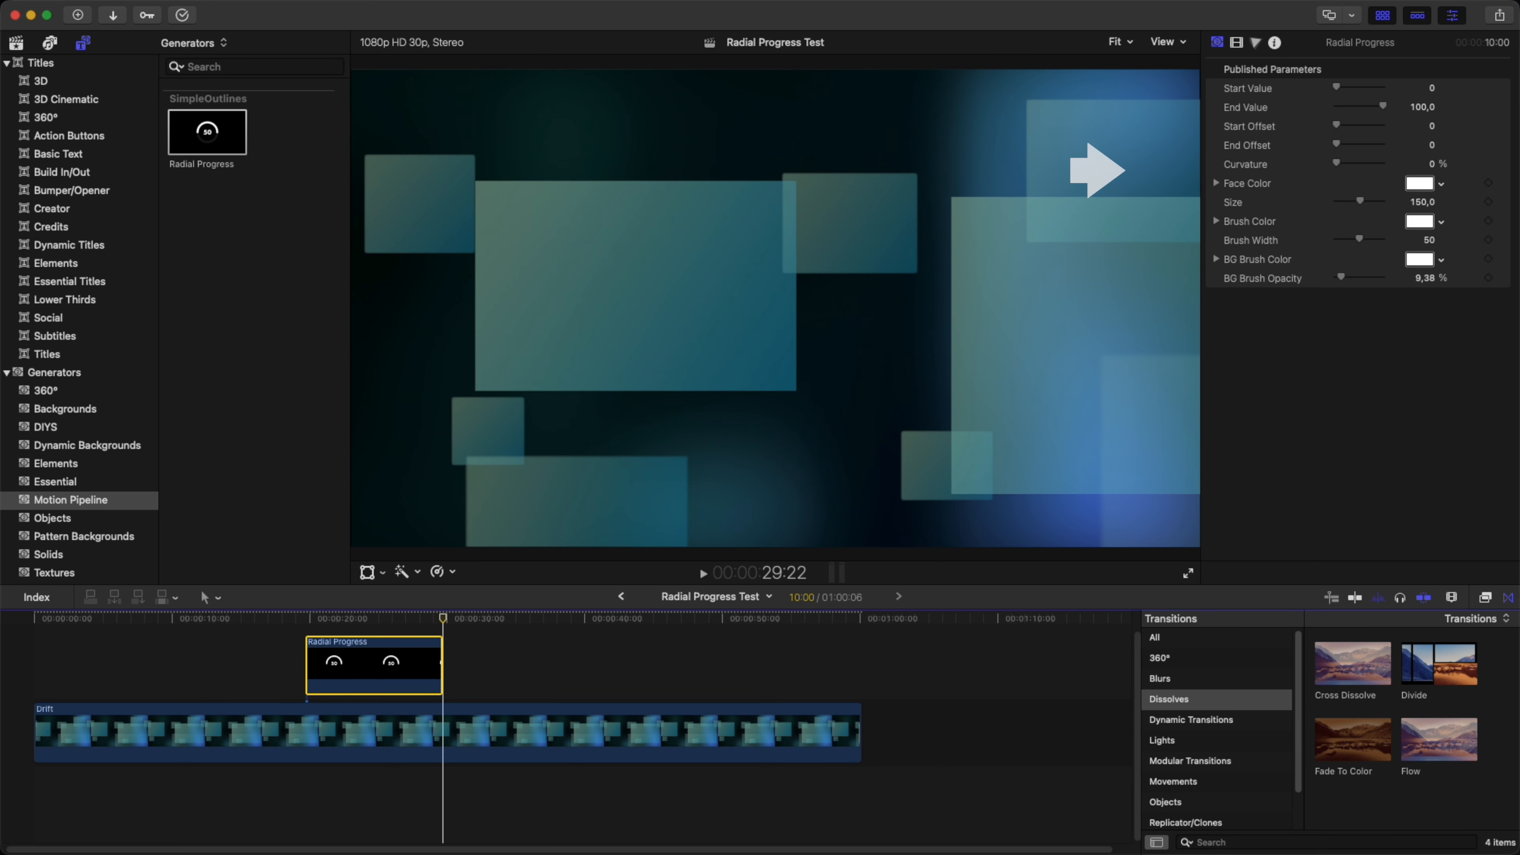
- Recolour the Radial Progress clip with an orange-red Face Color and Brush Color and a light violet BG Brush Color
{"action": "left_click", "coordinate": [1428, 87]}
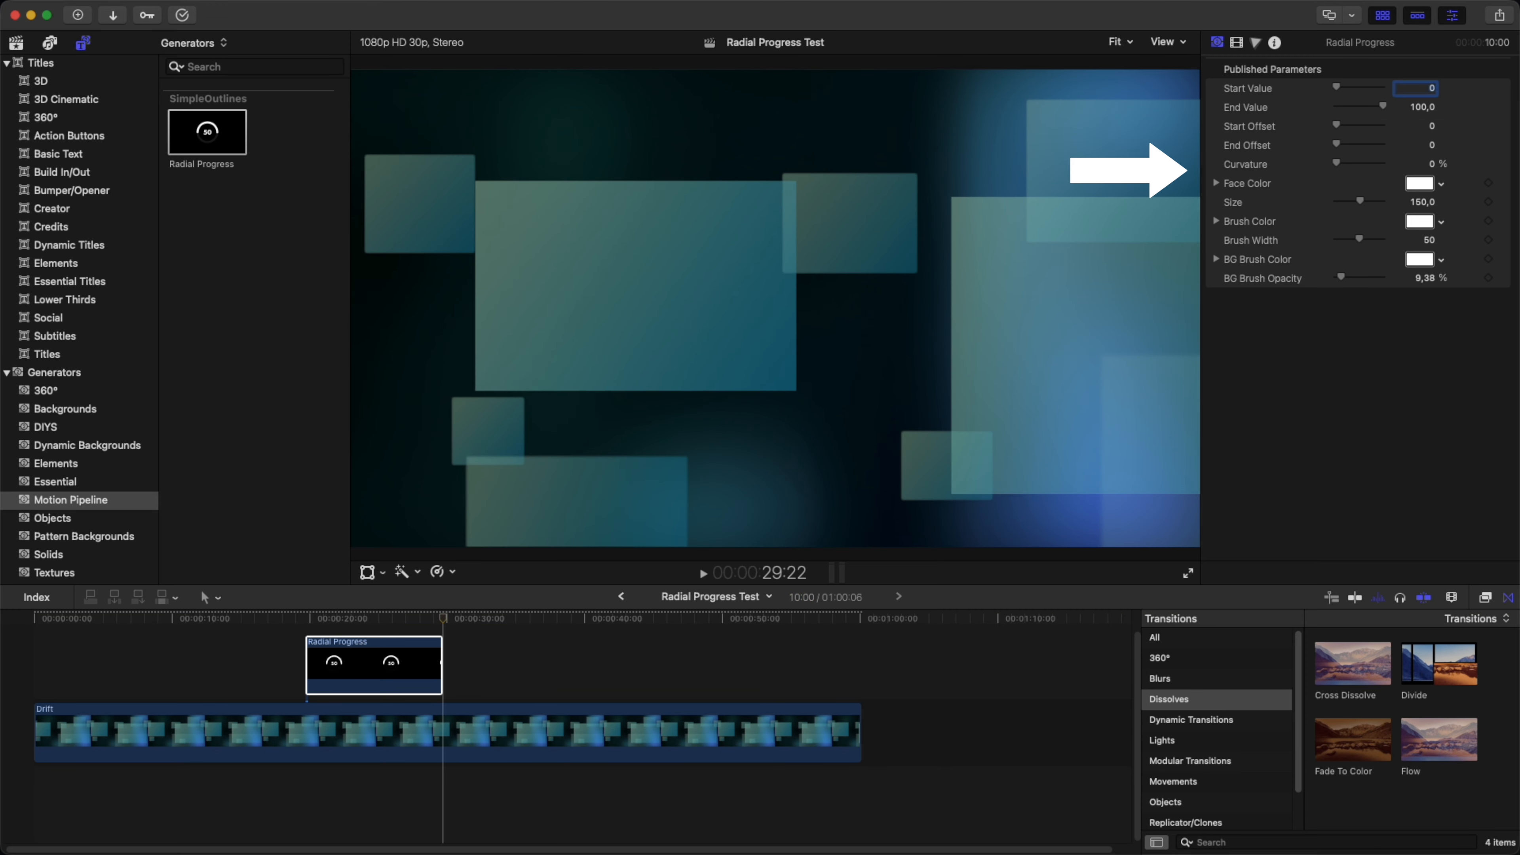
{"action": "left_click", "coordinate": [383, 618]}
{"action": "left_click", "coordinate": [1441, 184]}
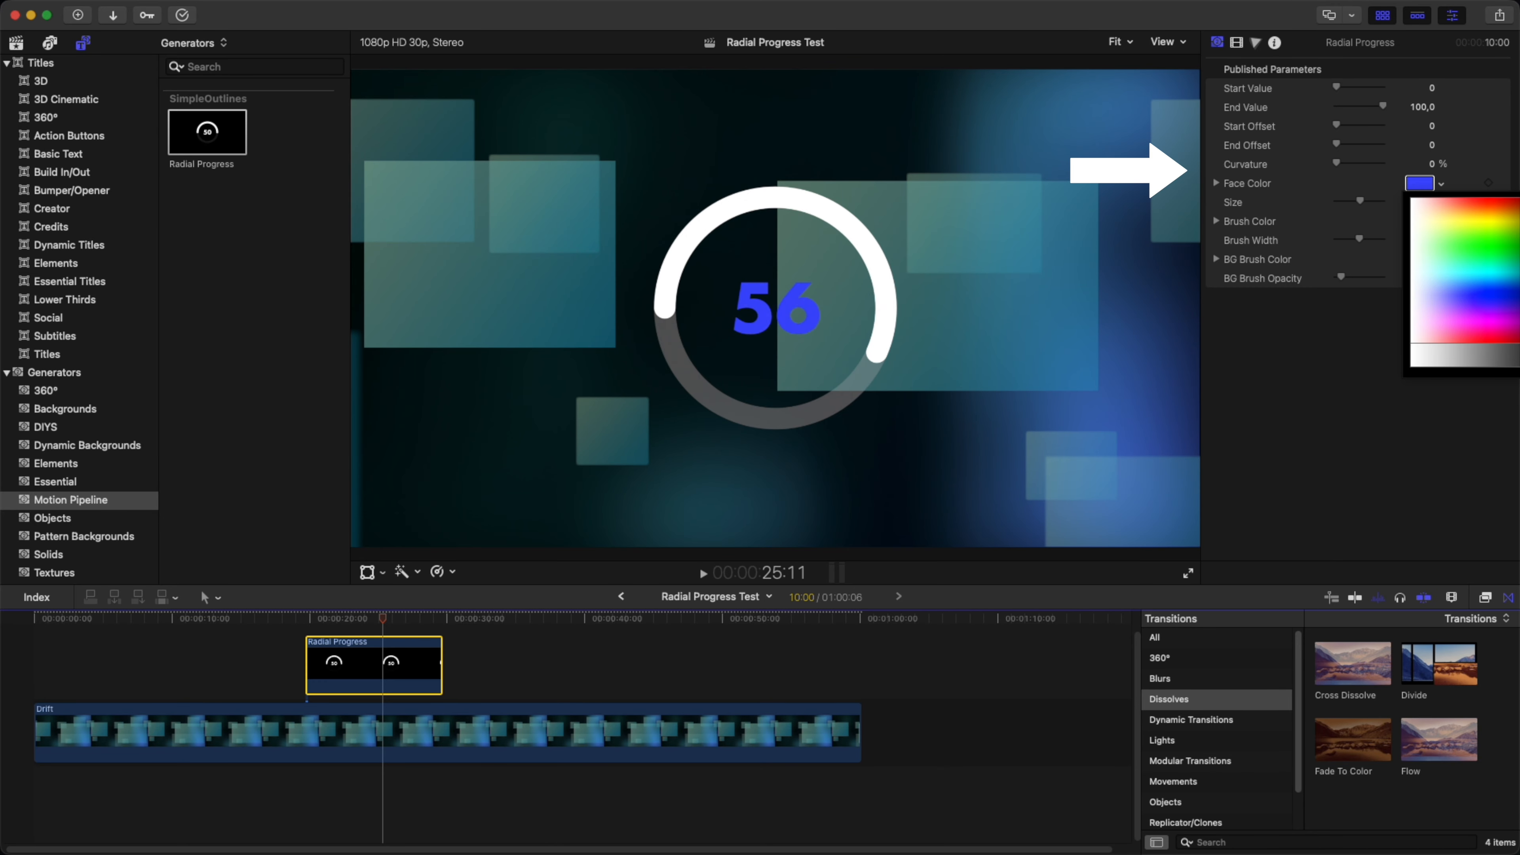
{"action": "left_click", "coordinate": [1493, 202]}
{"action": "left_click", "coordinate": [1441, 221]}
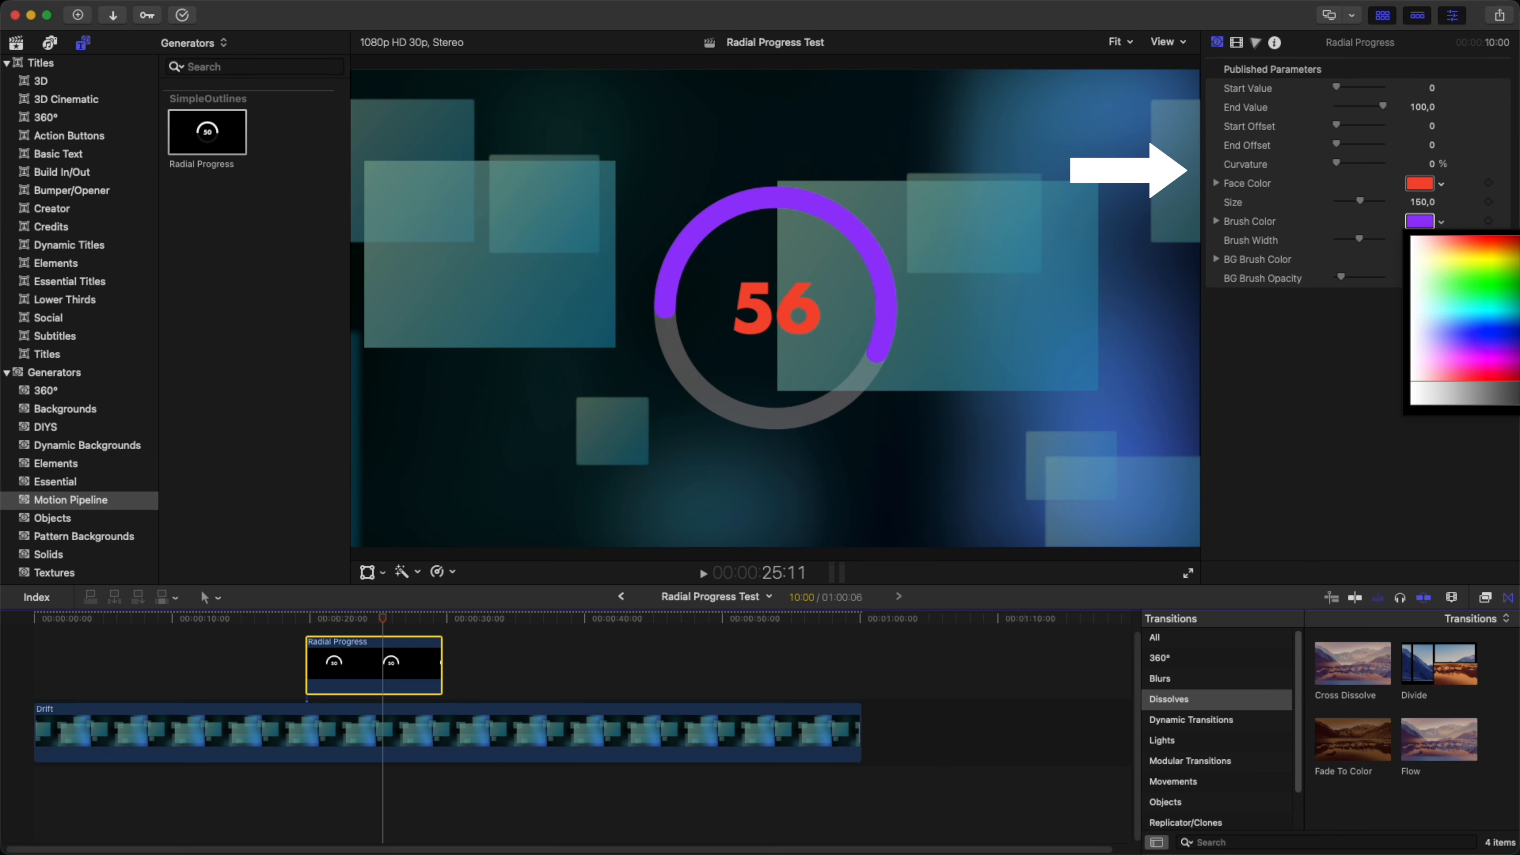
{"action": "left_click", "coordinate": [1492, 375]}
{"action": "left_click", "coordinate": [1440, 259]}
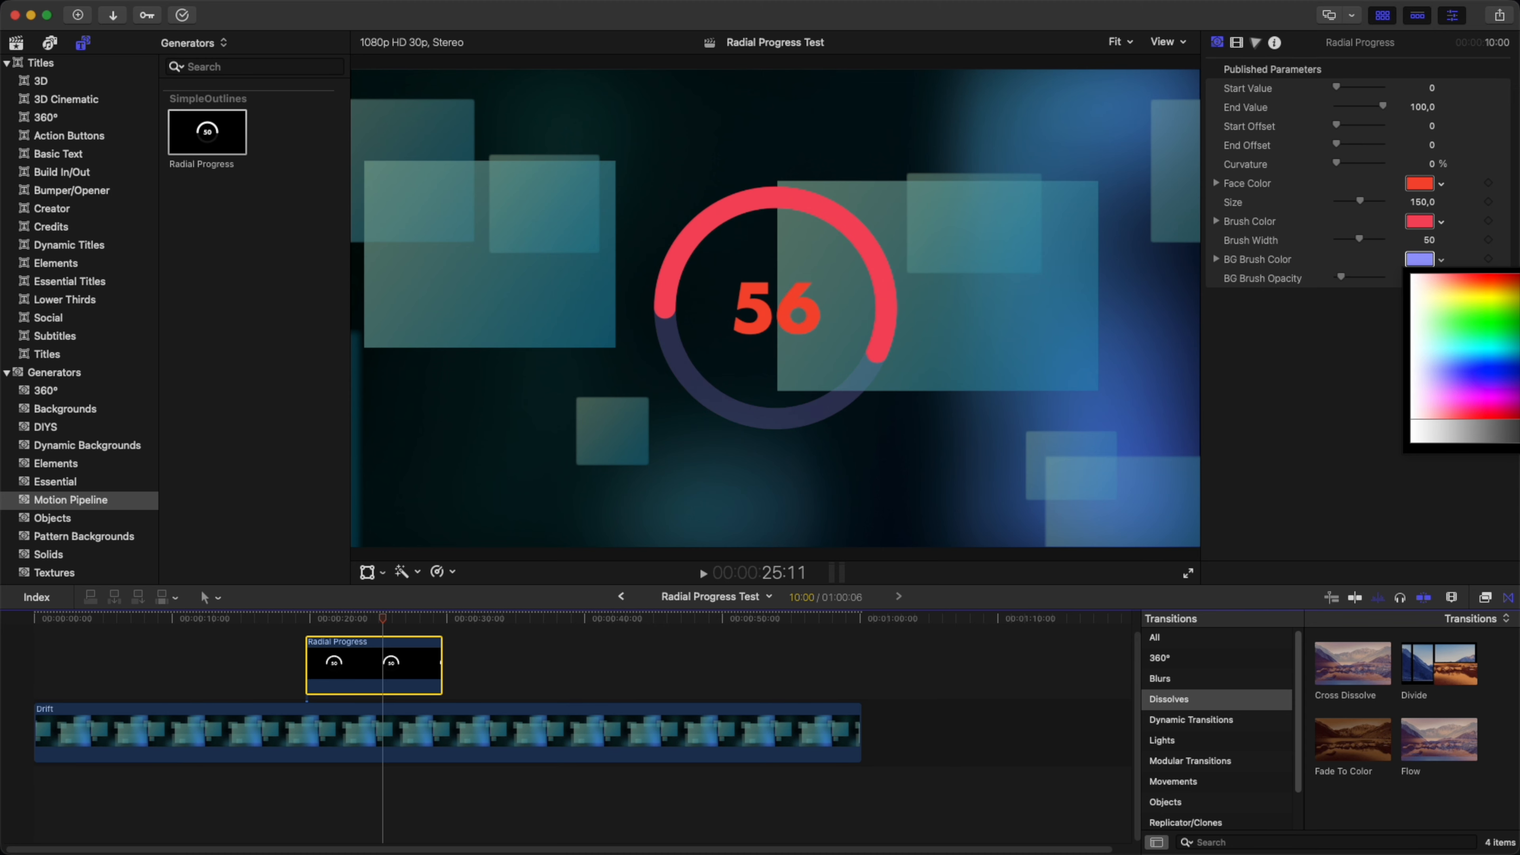
{"action": "left_click", "coordinate": [1450, 373]}
{"action": "mouse_move", "coordinate": [383, 618]}
{"action": "left_mouse_down"}
{"action": "mouse_move", "coordinate": [338, 619]}
{"action": "mouse_move", "coordinate": [379, 619]}
{"action": "left_mouse_up"}
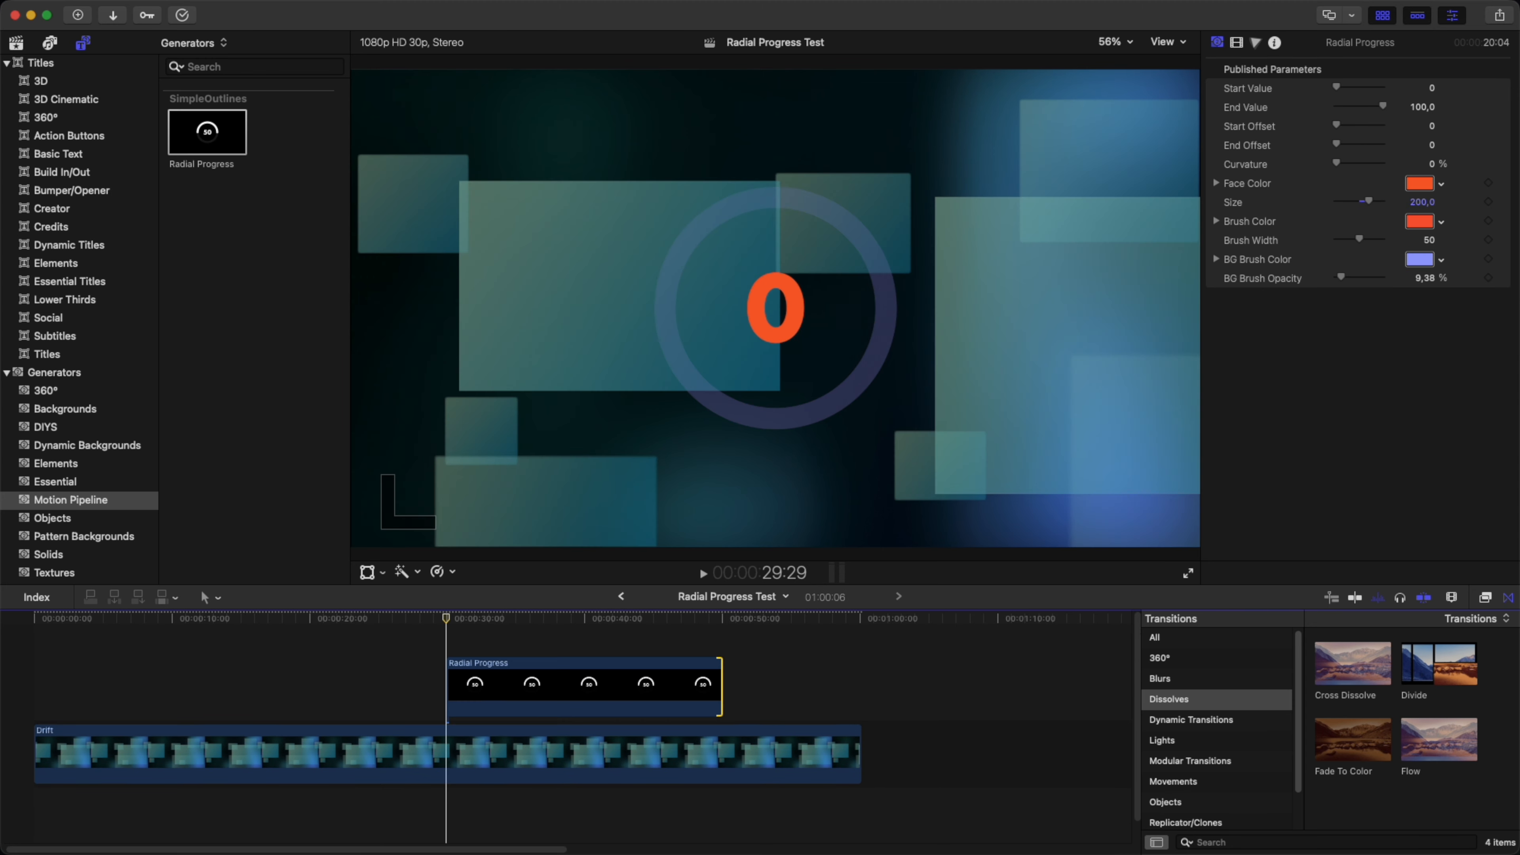
- Trim the start of the Radial Progress clip to 30:02 and delay its count with a Start Offset of 26
{"action": "left_click_drag", "start_coordinate": [445, 688], "coordinate": [449, 688]}
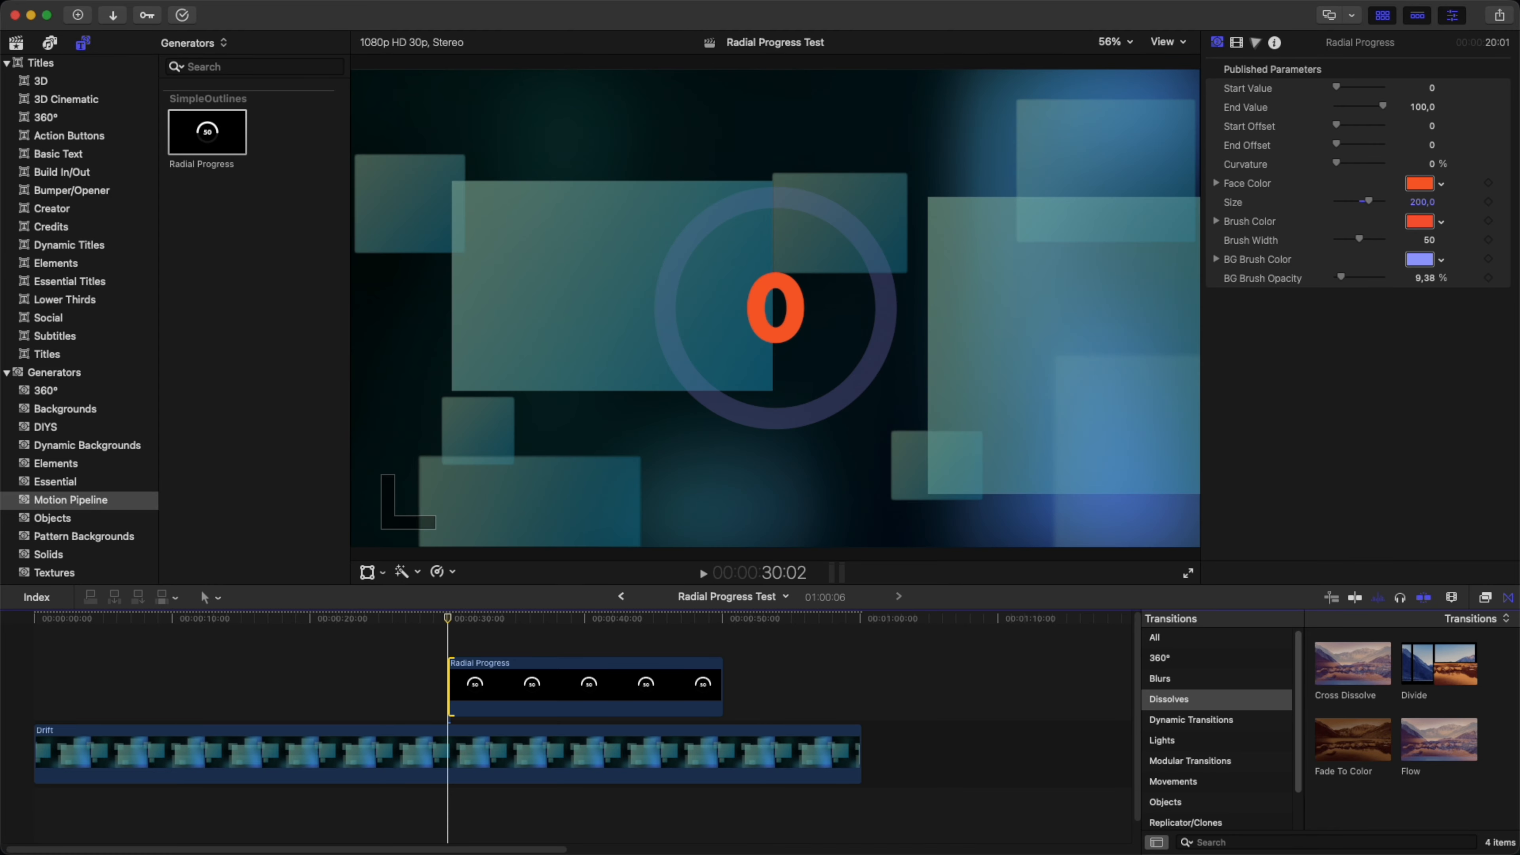
{"action": "key", "text": "space"}
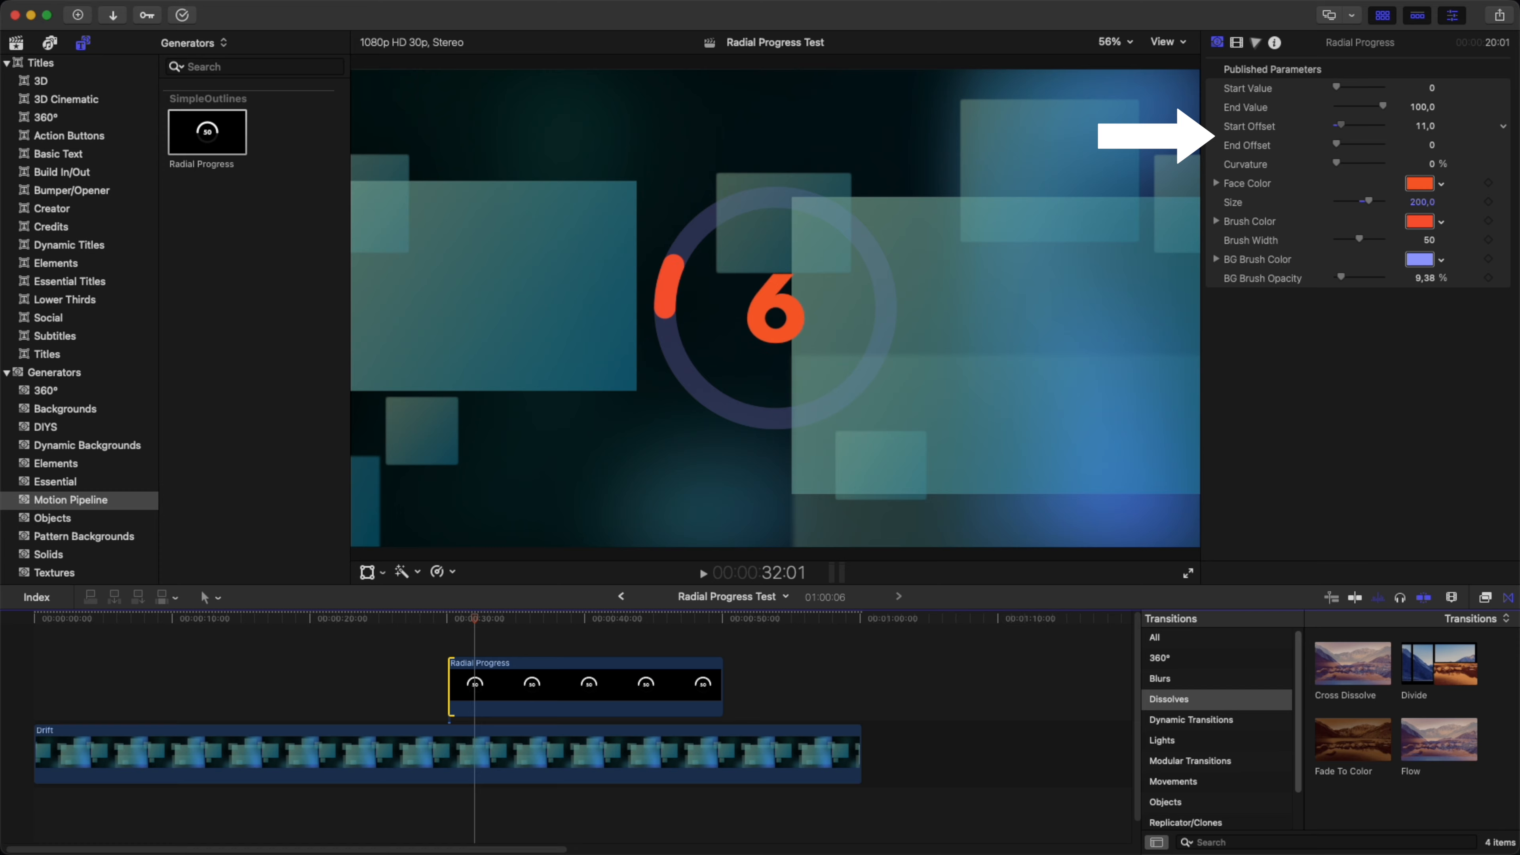
{"action": "left_click_drag", "start_coordinate": [475, 619], "coordinate": [516, 619]}
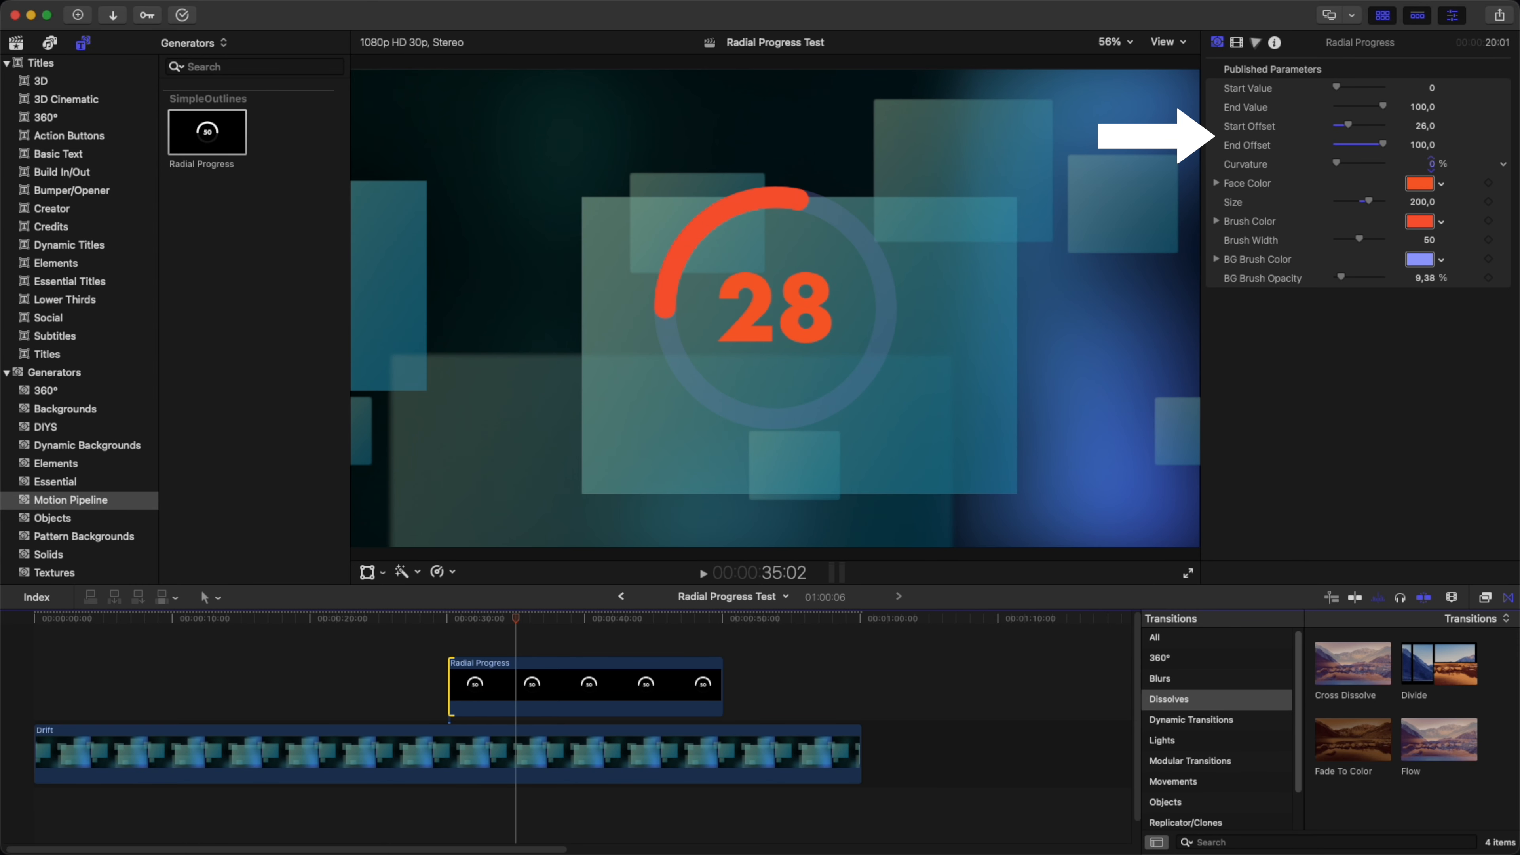
- Set the Radial Progress clip's End Offset to 225 and play the count from before the clip's start
{"action": "left_click_drag", "start_coordinate": [1421, 146], "coordinate": [1422, 146]}
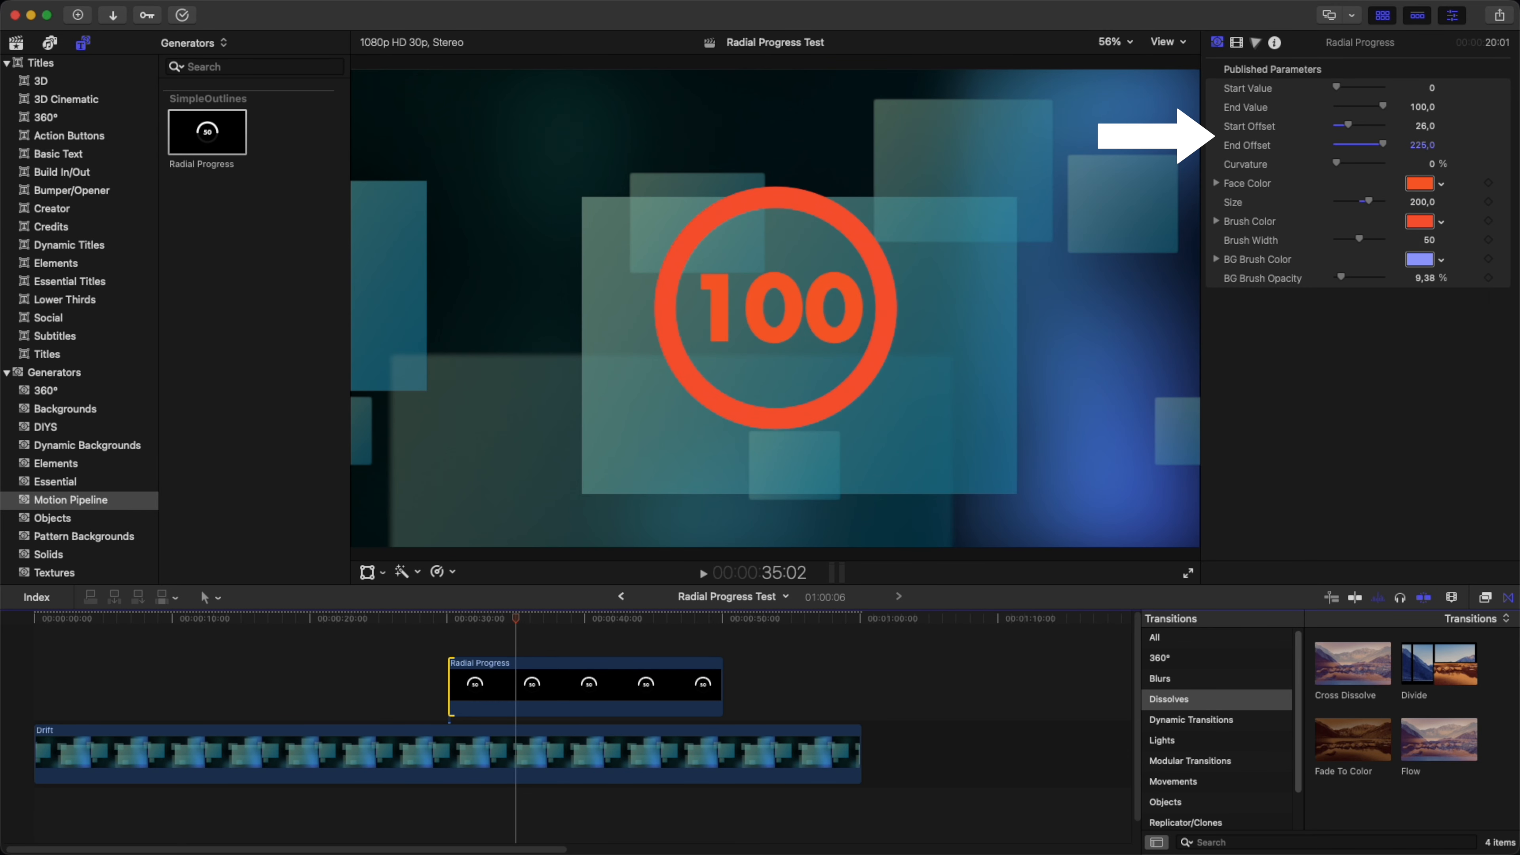
{"action": "left_click_drag", "start_coordinate": [516, 618], "coordinate": [412, 618]}
{"action": "key", "text": "space"}
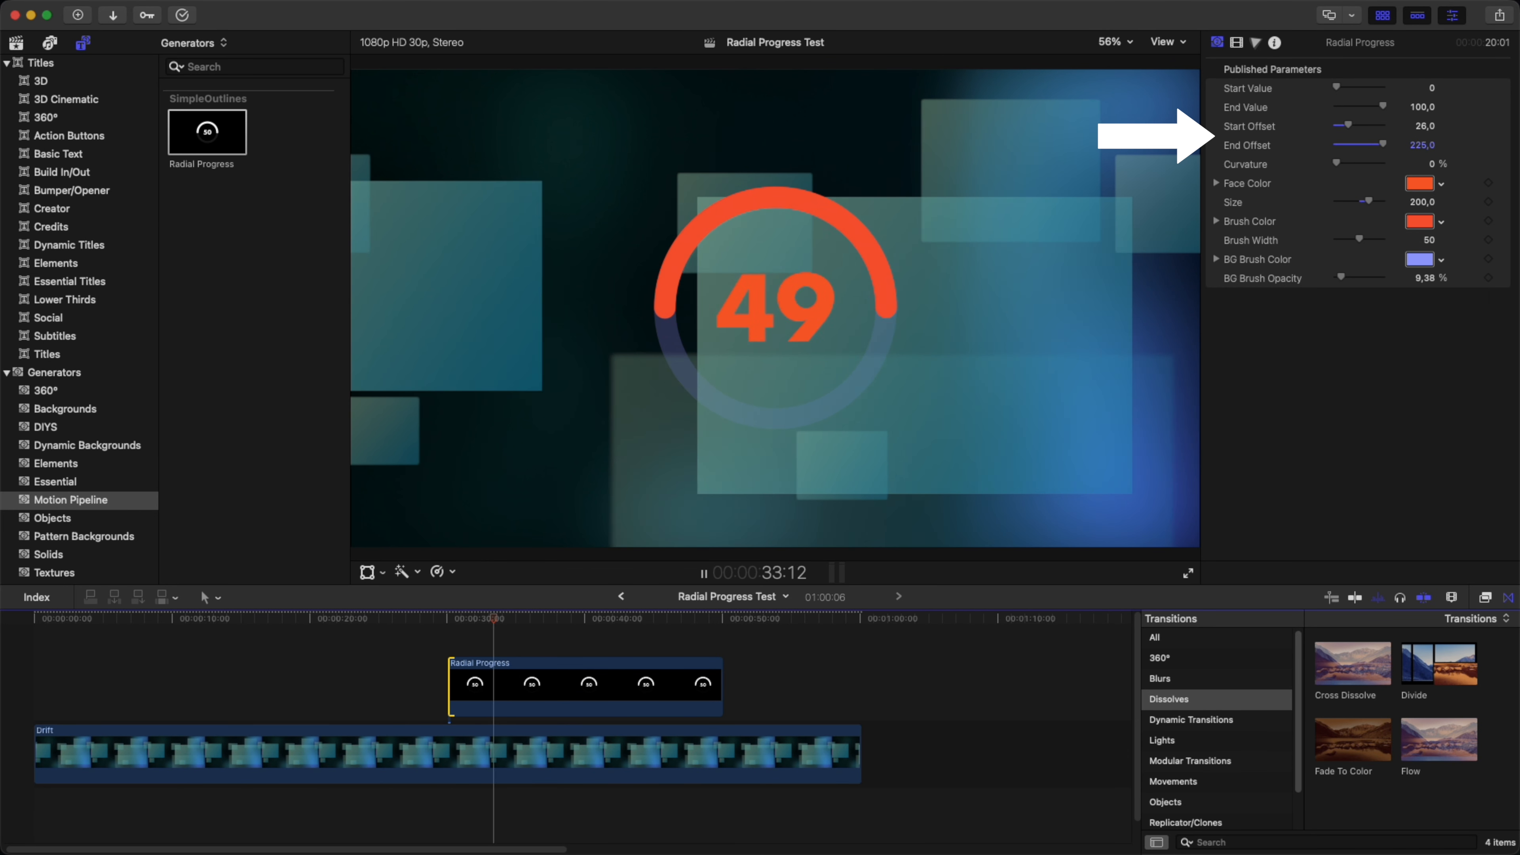
{"action": "key", "text": "space"}
- Set the Radial Progress clip's Curvature to 100% and play the eased count from before its start
{"action": "key", "text": "Up"}
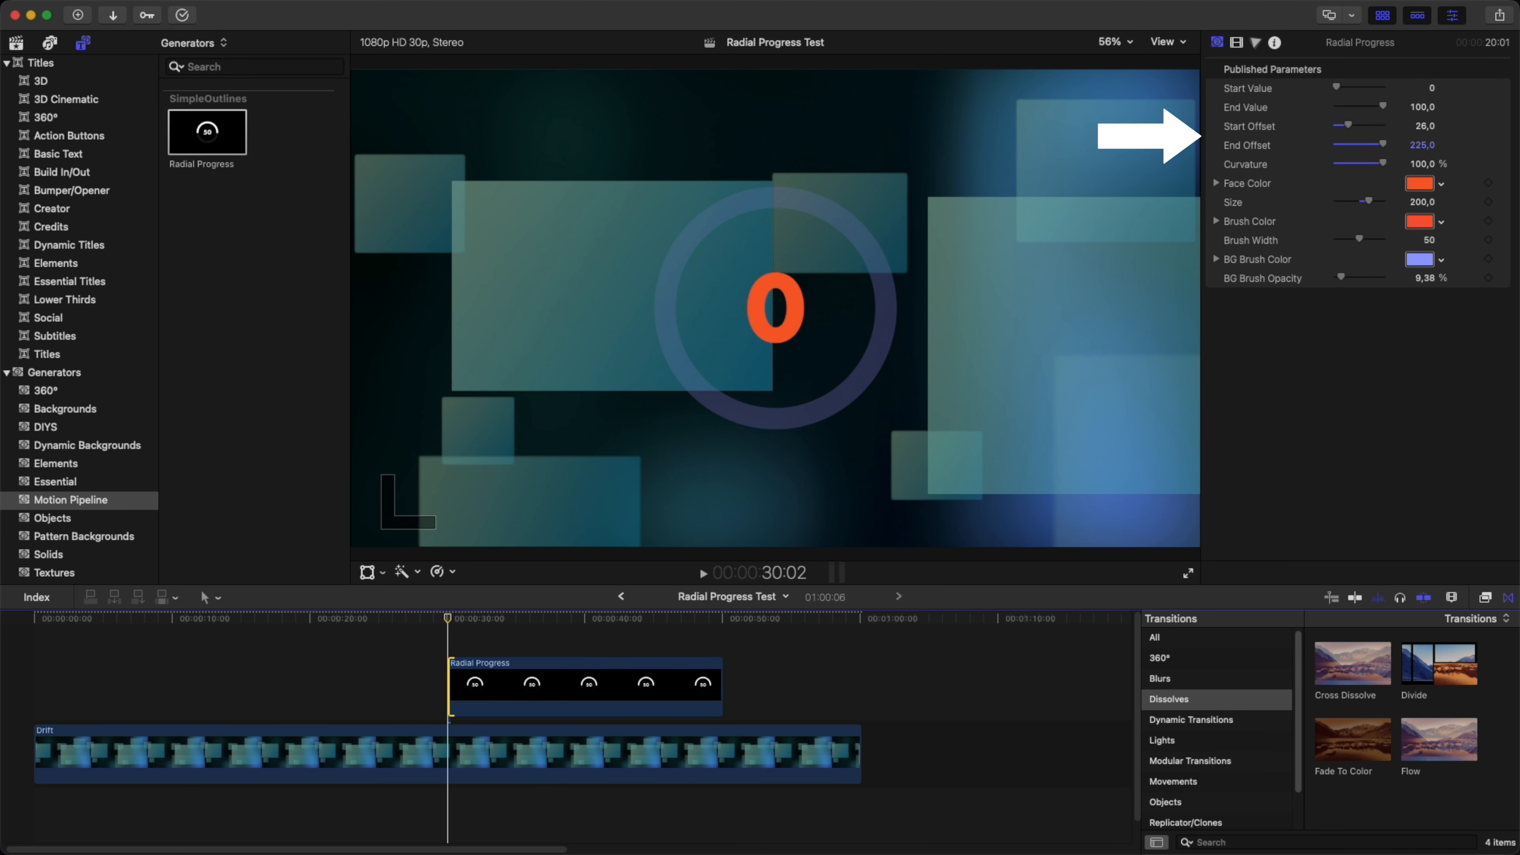
{"action": "key", "text": "shift+Left"}
{"action": "key", "text": "shift+Left"}
{"action": "key", "text": "shift+Left"}
{"action": "key", "text": "shift+Left"}
{"action": "key", "text": "space"}
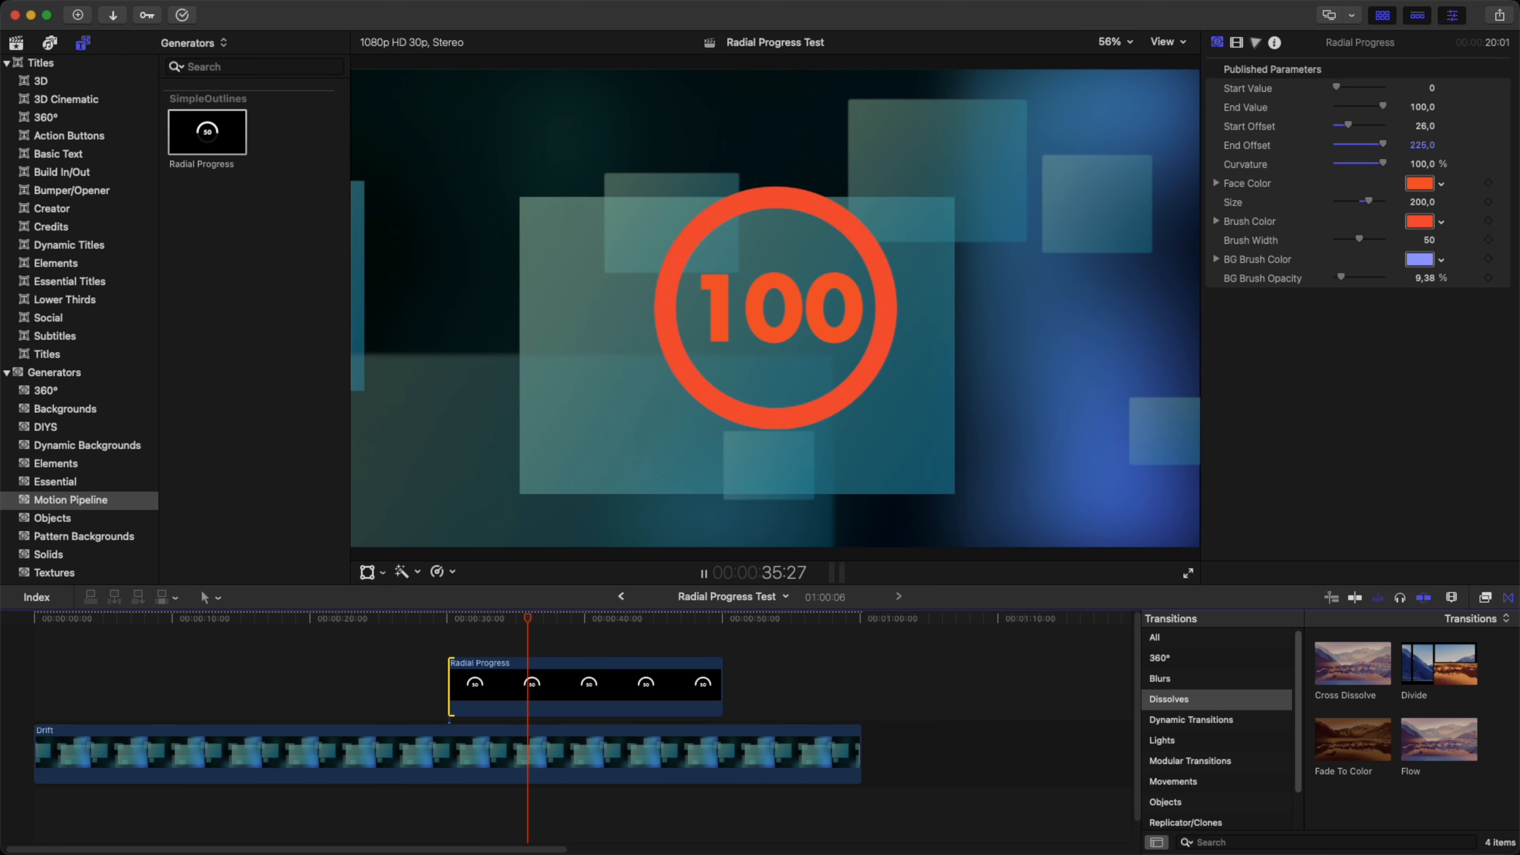
{"action": "key", "text": "space"}
{"action": "key", "text": "space"}
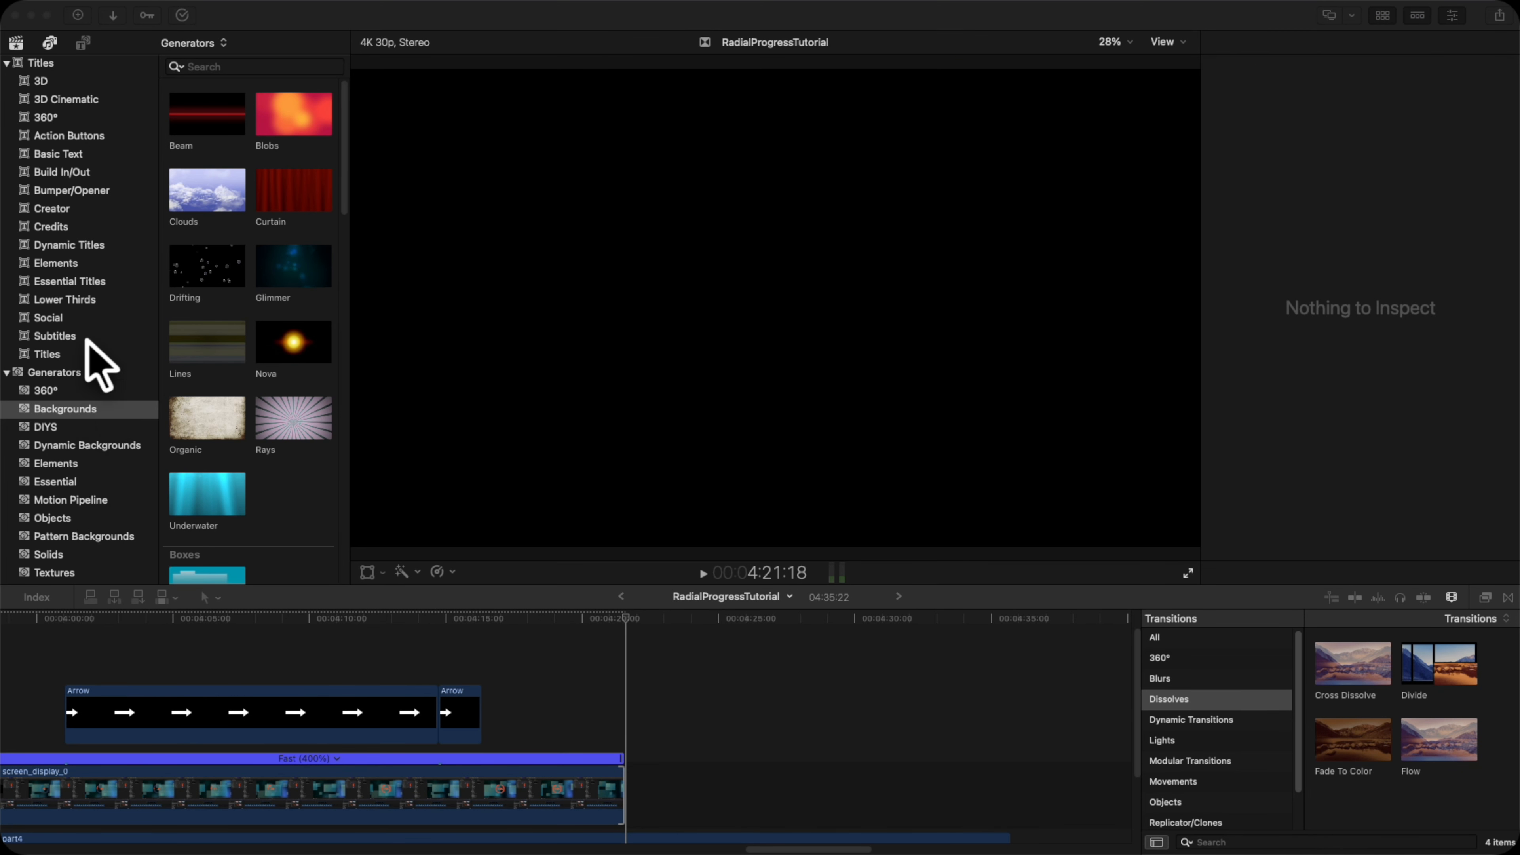
- Open the Radial Progress generator from the Motion Pipeline category in Motion for editing
{"action": "left_click", "coordinate": [85, 501]}
{"action": "right_click", "coordinate": [215, 130]}
{"action": "left_click", "coordinate": [238, 166]}
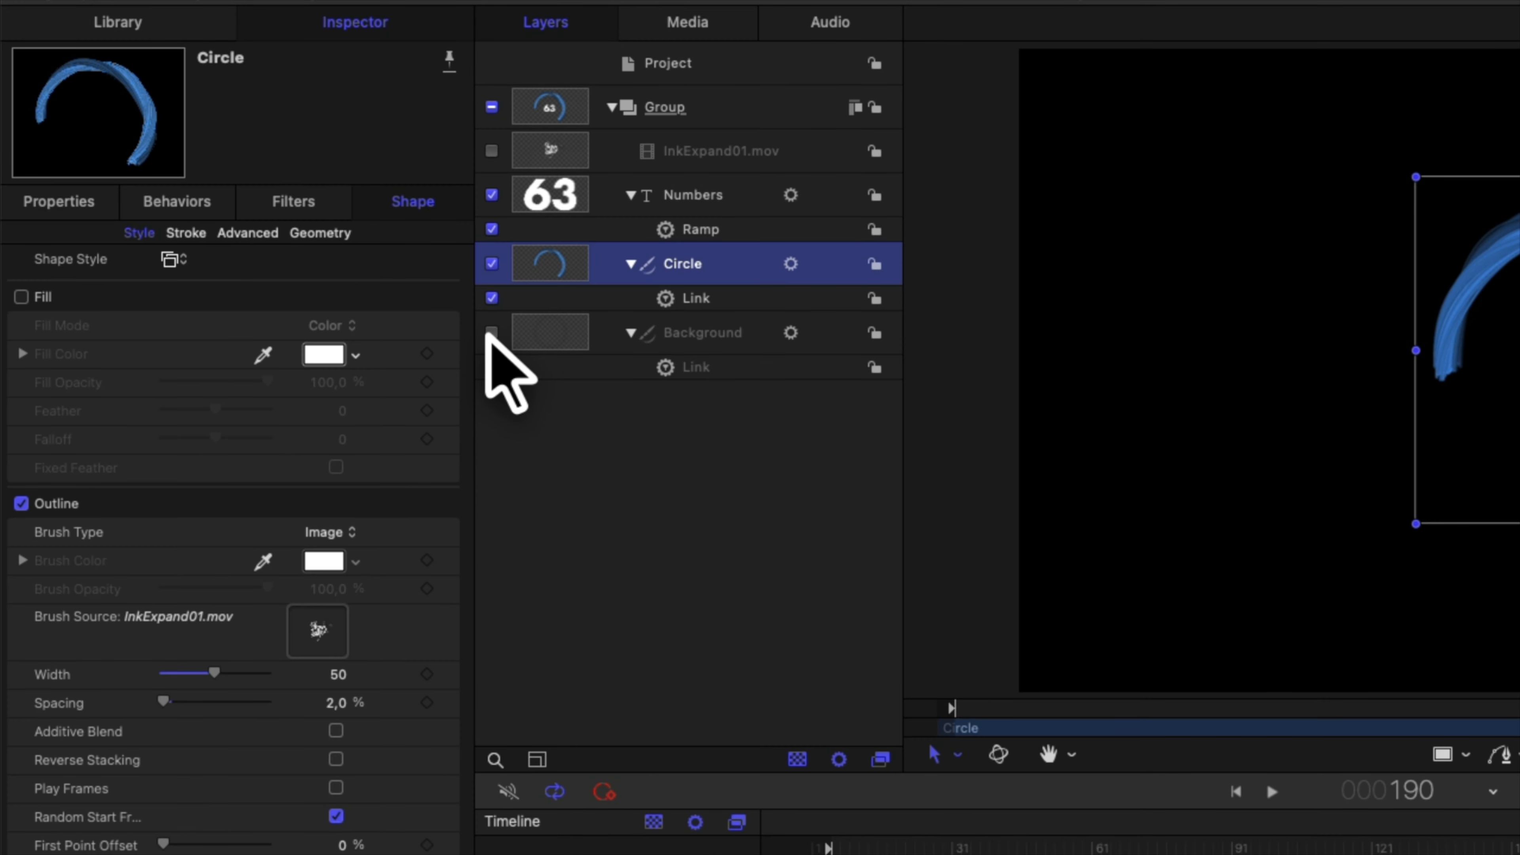
- Enable the Background shape and apply the ink brush shape style to its outline
{"action": "left_click", "coordinate": [688, 333]}
{"action": "left_click", "coordinate": [173, 259]}
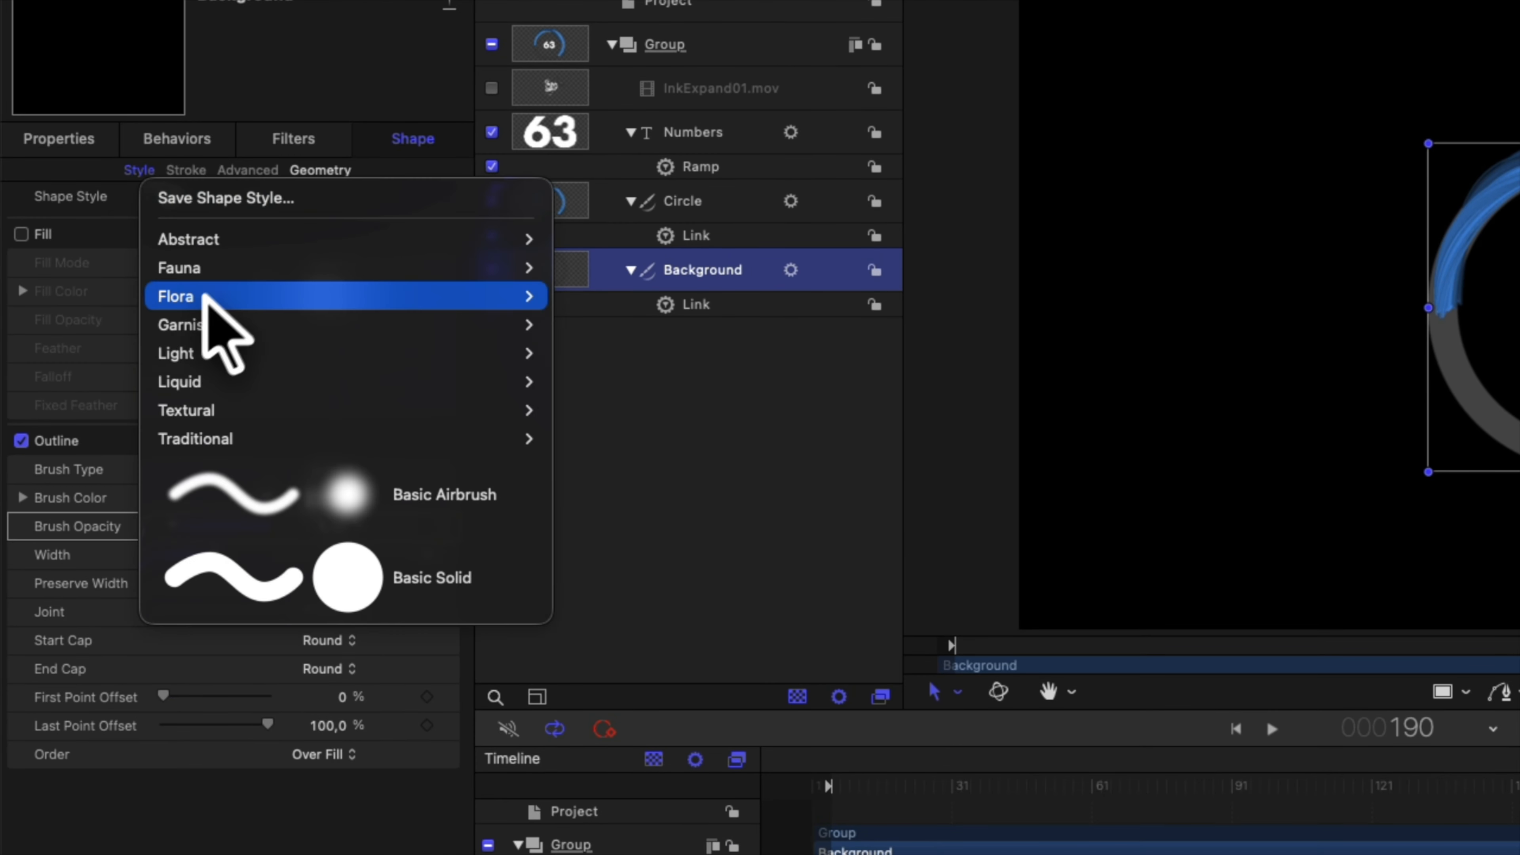
{"action": "mouse_move", "coordinate": [203, 325]}
{"action": "left_click", "coordinate": [671, 358]}
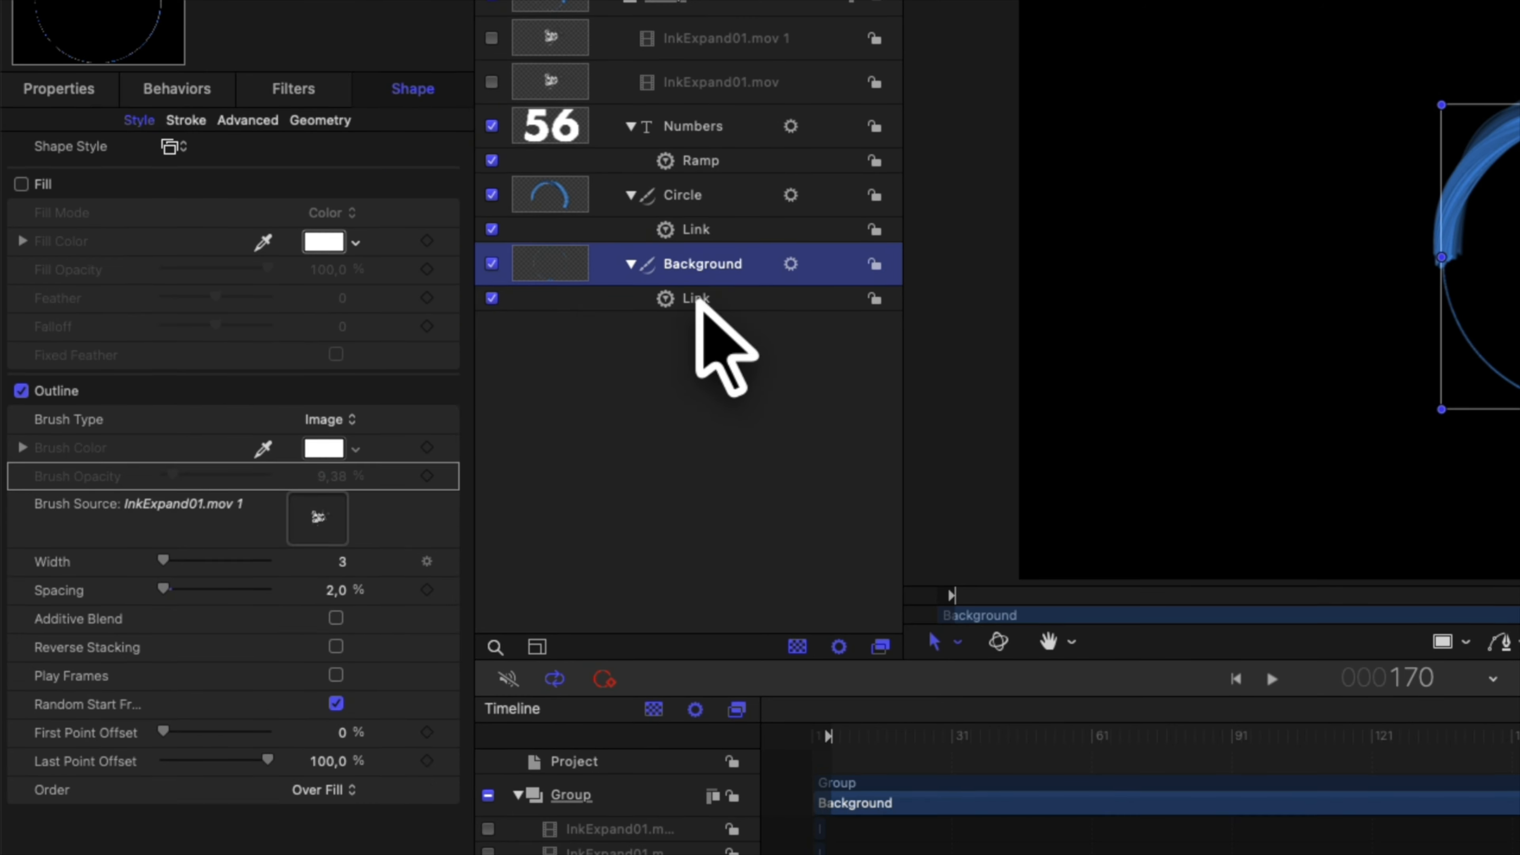
- Delete the Link behavior from the Background shape and set its outline Width to about 63
{"action": "key", "text": "Delete"}
{"action": "double_click", "coordinate": [342, 567]}
{"action": "type", "text": "3"}
{"action": "key", "text": "Return"}
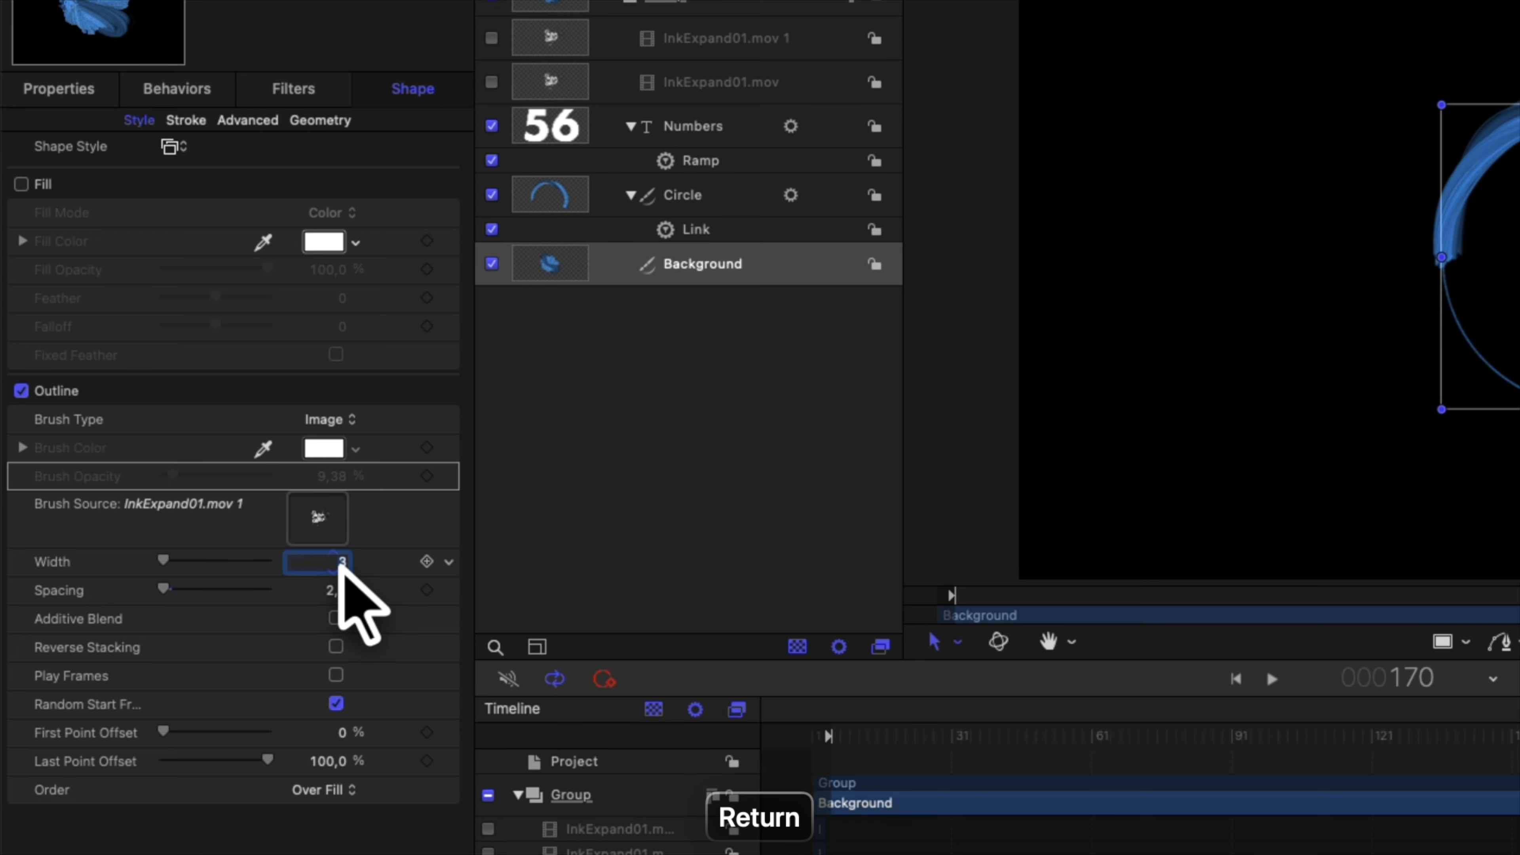
{"action": "left_click_drag", "start_coordinate": [161, 563], "coordinate": [225, 562]}
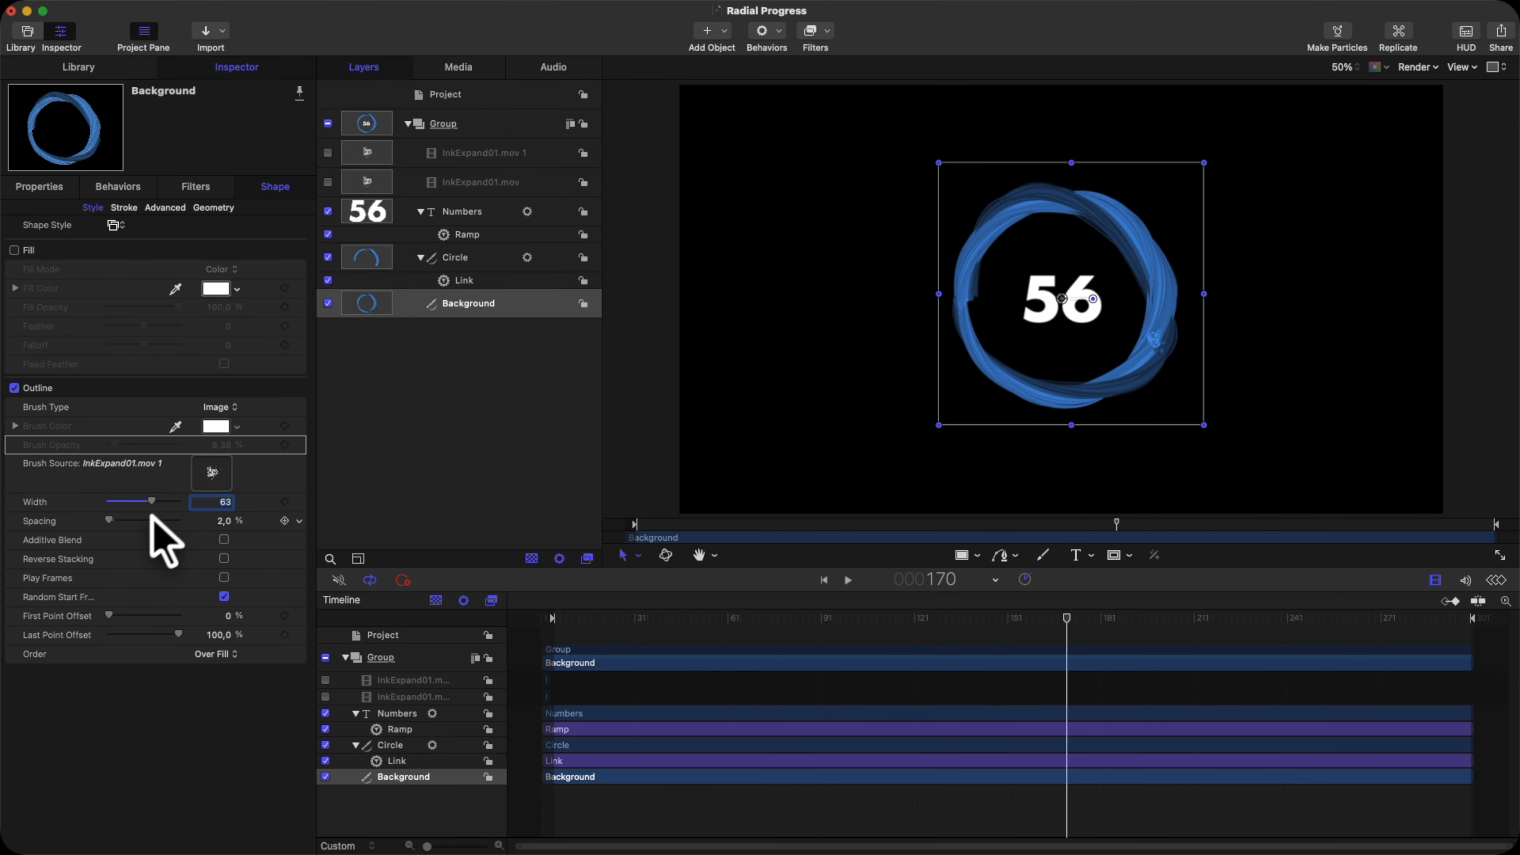
- Lower the Background shape's Opacity to about 11% and scrub the timeline to preview the progress ring over it
{"action": "left_click", "coordinate": [465, 303]}
{"action": "left_click", "coordinate": [38, 186]}
{"action": "left_click_drag", "start_coordinate": [179, 352], "coordinate": [115, 352]}
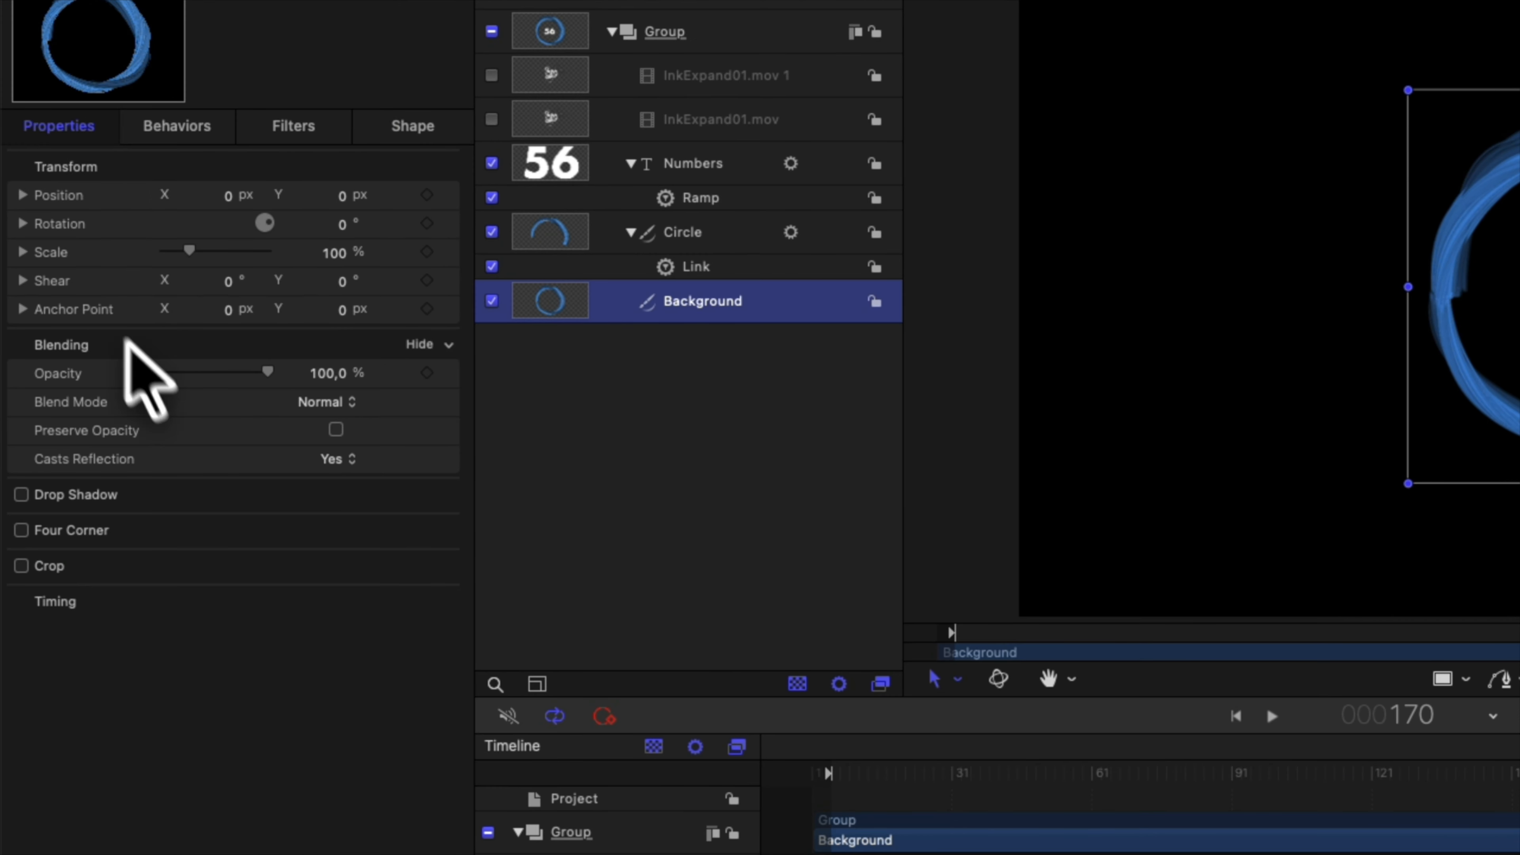
{"action": "left_click_drag", "start_coordinate": [836, 773], "coordinate": [1252, 597]}
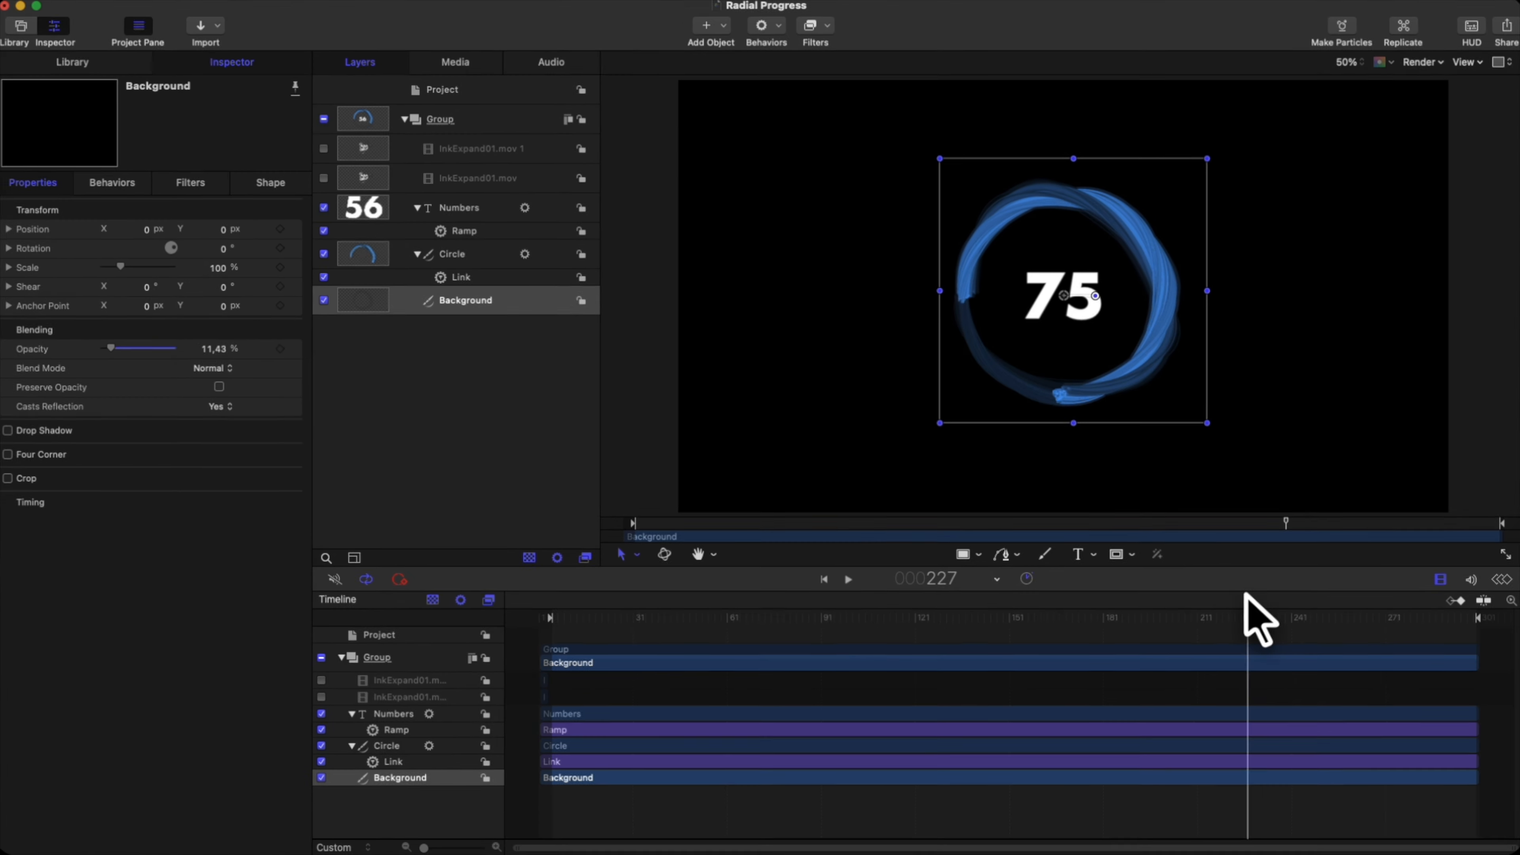
- Reduce the Curvature of both the Background and Circle shapes to make them square, and scrub through the animation
{"action": "left_click", "coordinate": [413, 126]}
{"action": "left_click", "coordinate": [305, 234]}
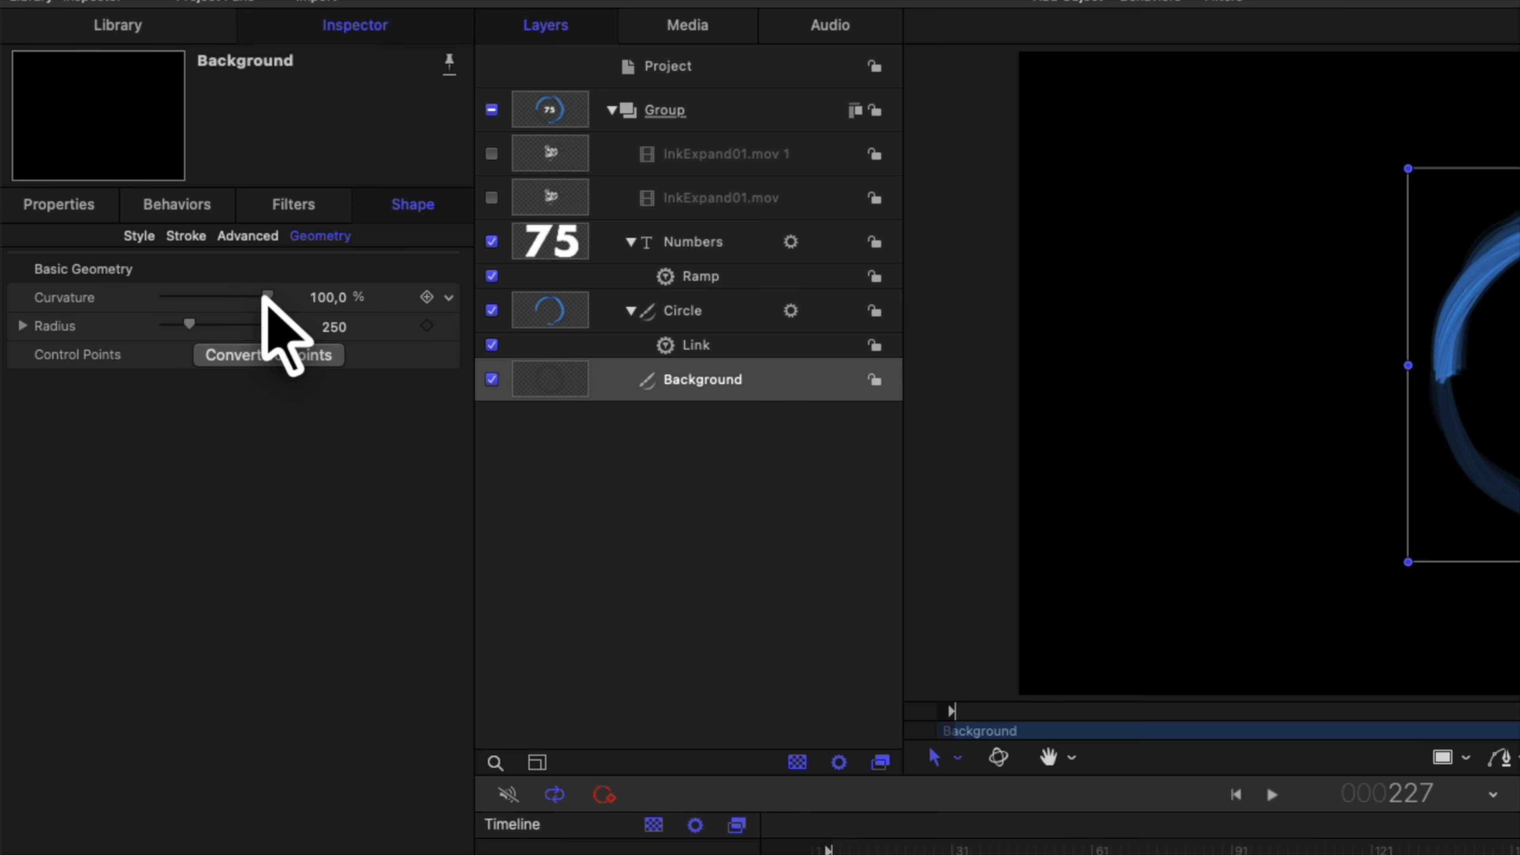
{"action": "left_click_drag", "start_coordinate": [266, 296], "coordinate": [171, 296]}
{"action": "left_click", "coordinate": [679, 304]}
{"action": "left_click", "coordinate": [296, 232]}
{"action": "left_click_drag", "start_coordinate": [268, 296], "coordinate": [176, 304]}
{"action": "left_click_drag", "start_coordinate": [1436, 599], "coordinate": [1153, 589]}
- Undo the last change, scrub the square animation to frame 161, and edit the Circle shape's Rotation
{"action": "left_click", "coordinate": [50, 211]}
{"action": "key", "text": "super+z"}
{"action": "left_click", "coordinate": [410, 210]}
{"action": "left_click_drag", "start_coordinate": [632, 624], "coordinate": [1039, 653]}
{"action": "left_click", "coordinate": [59, 209]}
{"action": "left_click", "coordinate": [226, 254]}
{"action": "key", "text": "Return"}
- Change the Numbers text's face color to light blue and return to its formatting settings
{"action": "left_click", "coordinate": [353, 211]}
{"action": "left_click", "coordinate": [273, 186]}
{"action": "left_click", "coordinate": [134, 207]}
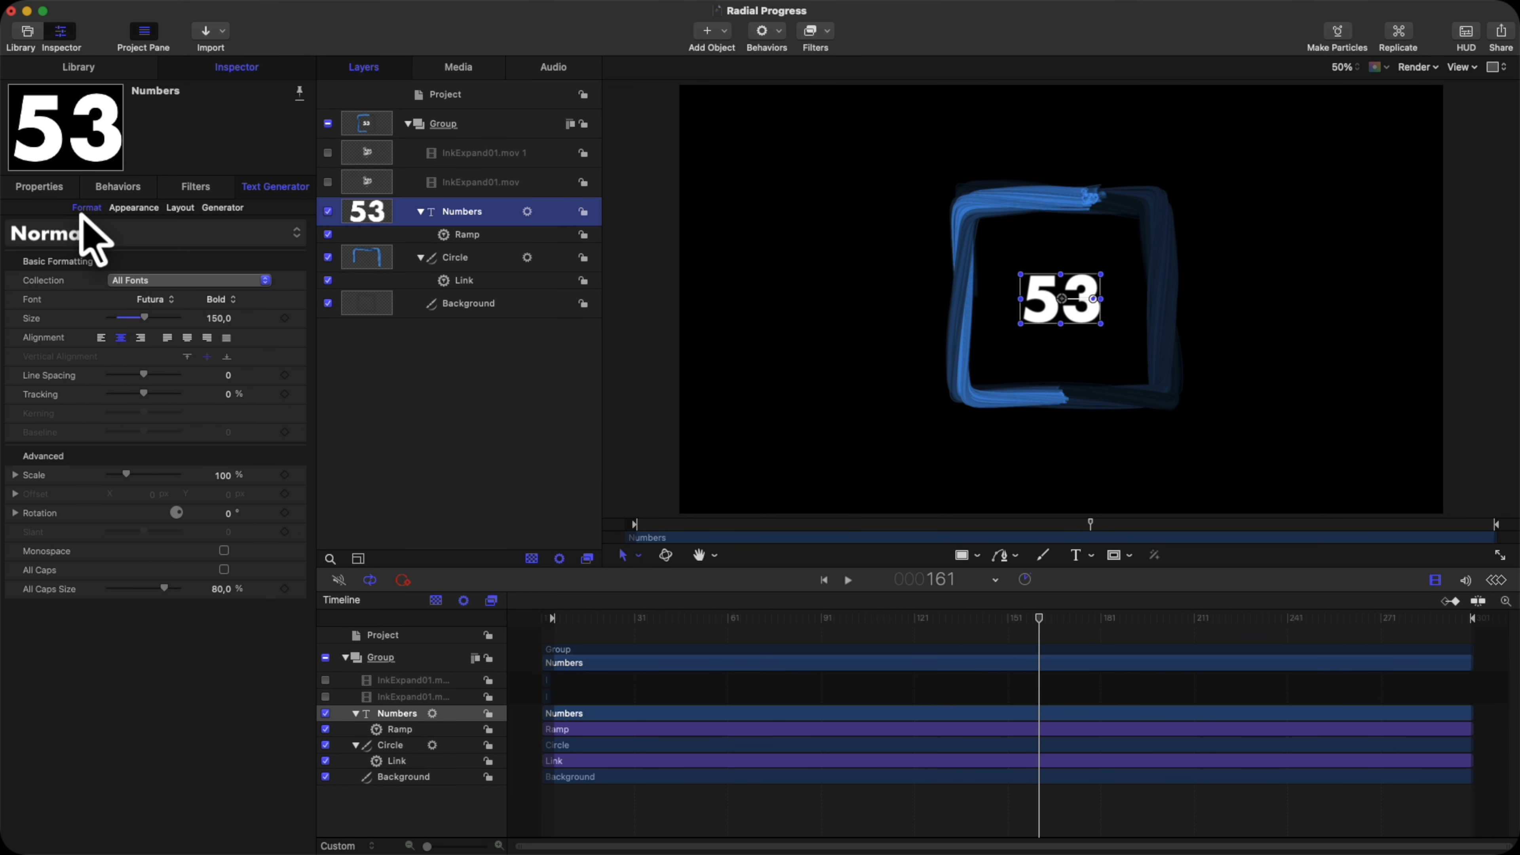
{"action": "left_click", "coordinate": [216, 460]}
{"action": "left_click", "coordinate": [316, 584]}
{"action": "left_click", "coordinate": [86, 207]}
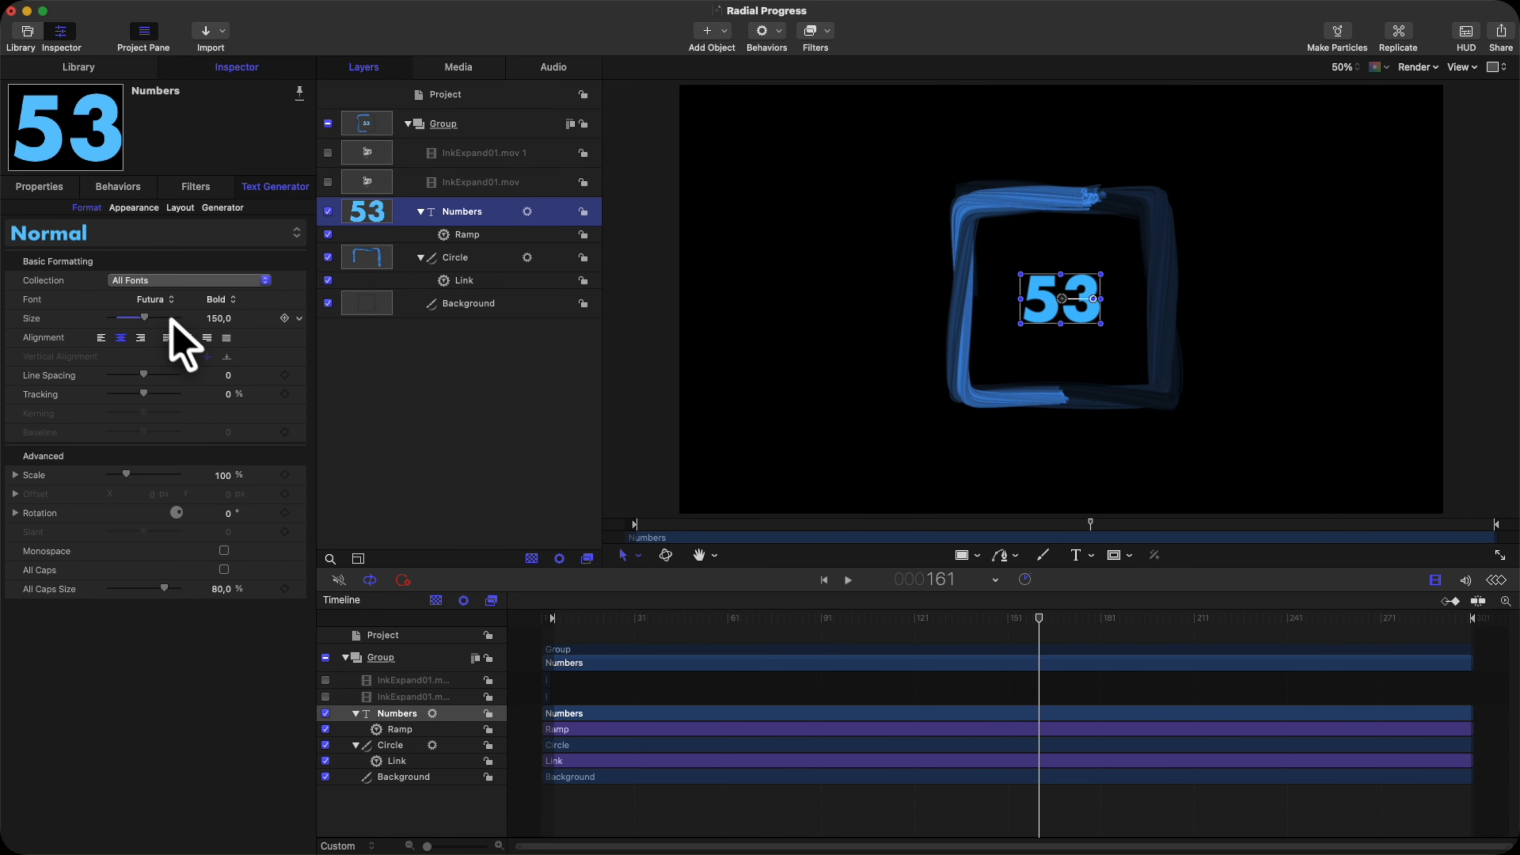